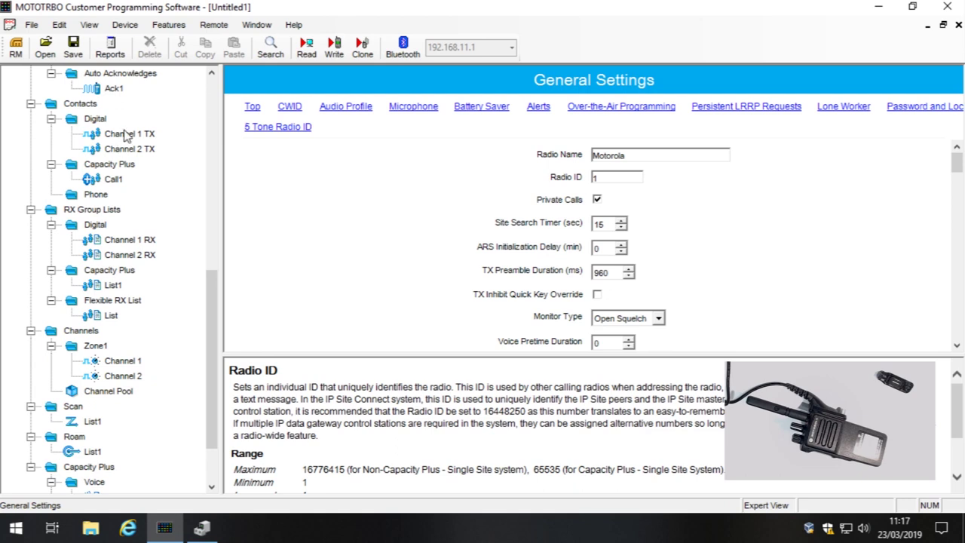
Step: Delete the Channel 2 TX digital contact
click(131, 149)
right_click(132, 153)
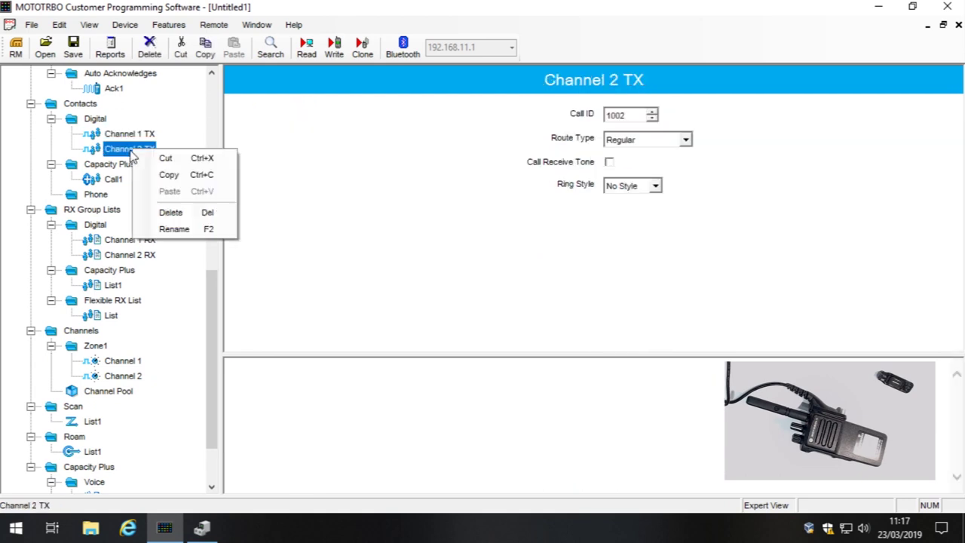
click(190, 213)
click(469, 299)
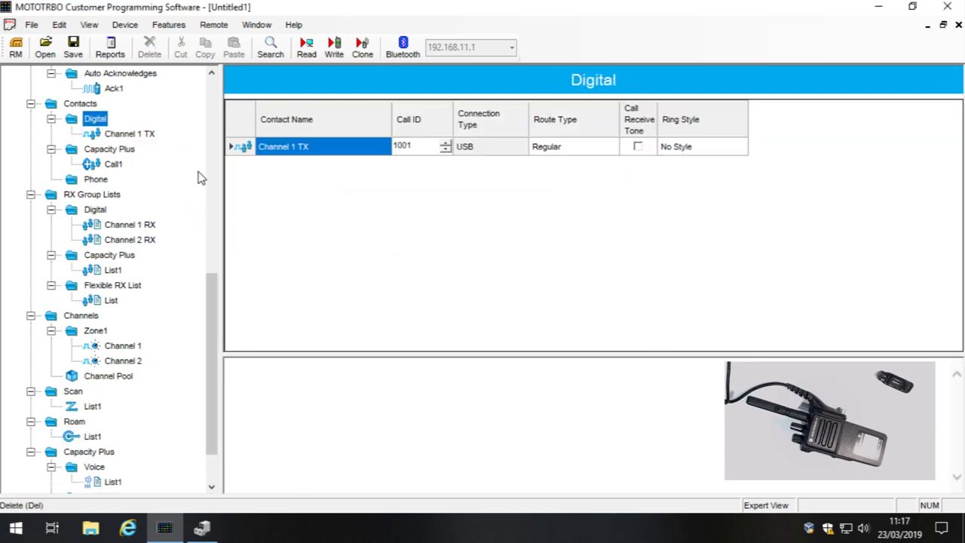
Step: Rename the Channel 1 TX digital contact as Call1
click(141, 134)
key(F1)
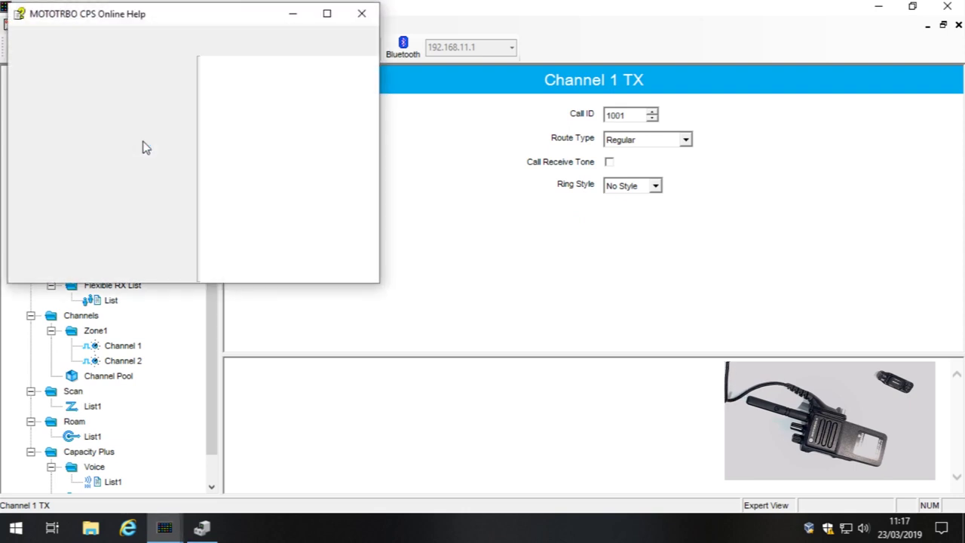
click(362, 14)
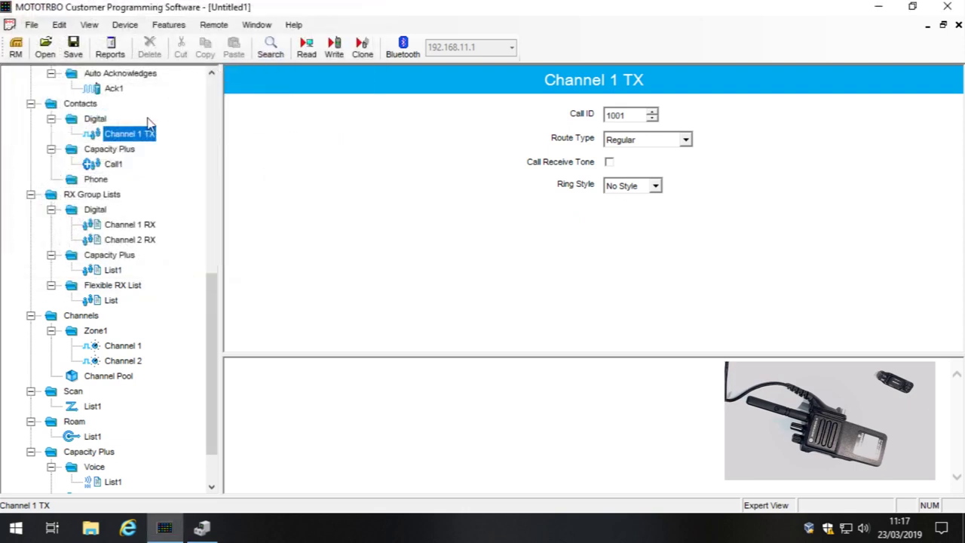
click(132, 136)
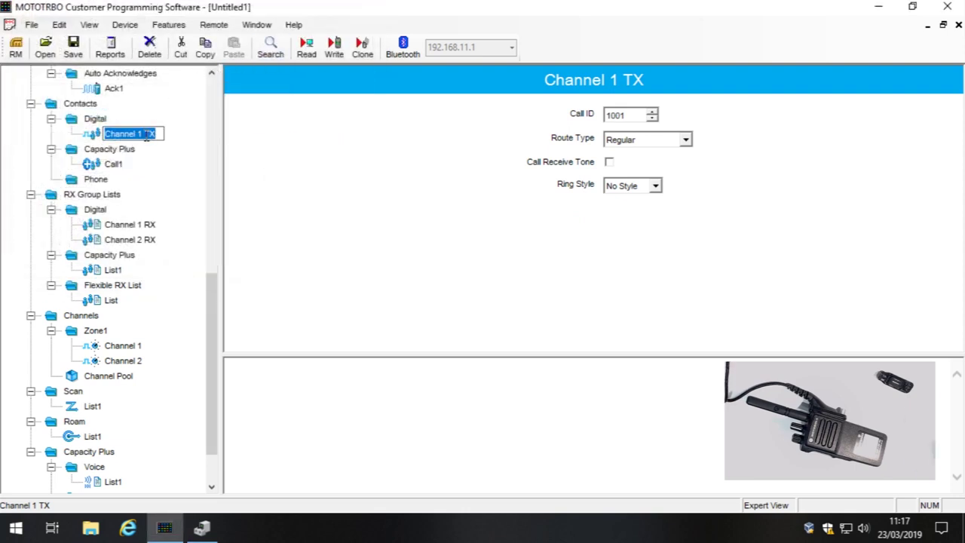
text(Call)
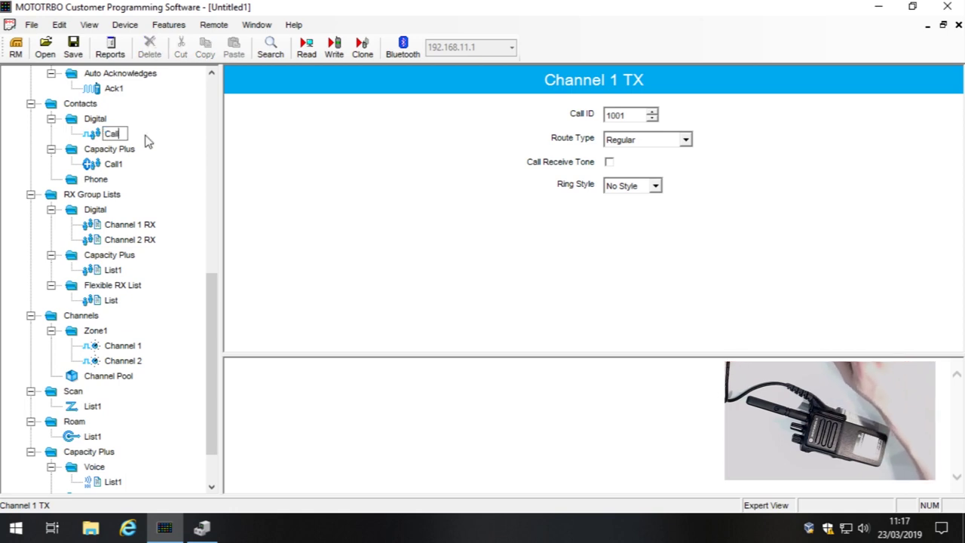
text(1)
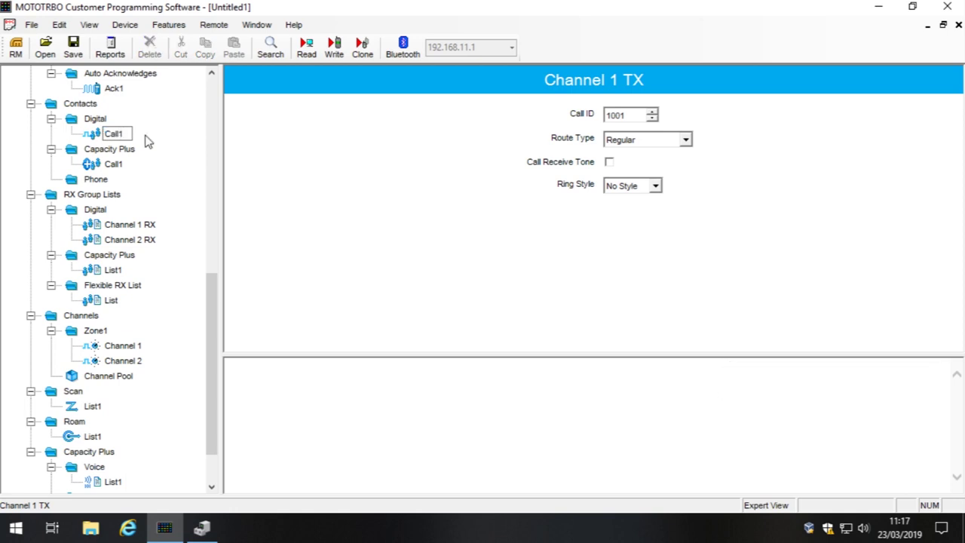
key(Return)
Step: Delete the Channel 2 RX list from the digital RX group lists
click(140, 241)
right_click(141, 239)
click(208, 305)
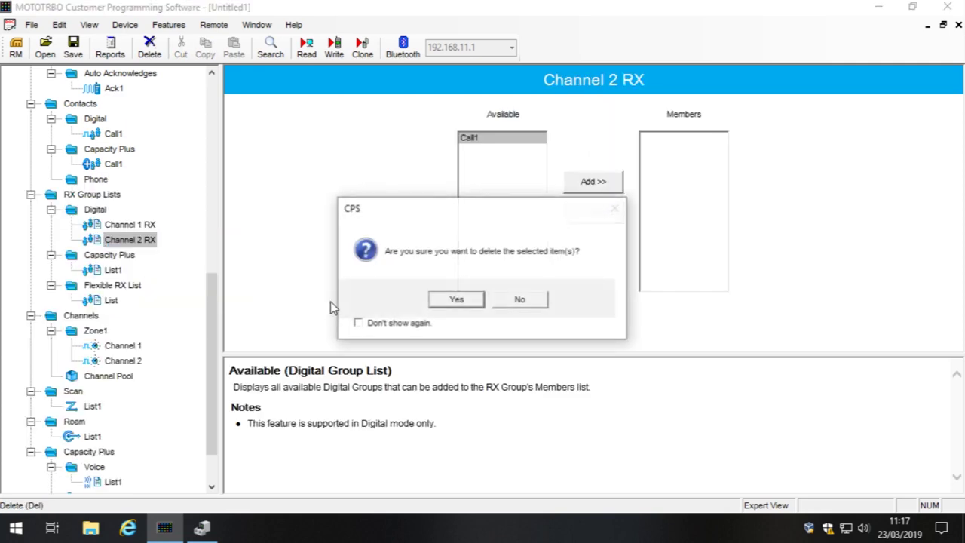
click(448, 303)
Step: Rename the Channel 1 RX digital group list as Call1
click(133, 226)
right_click(134, 225)
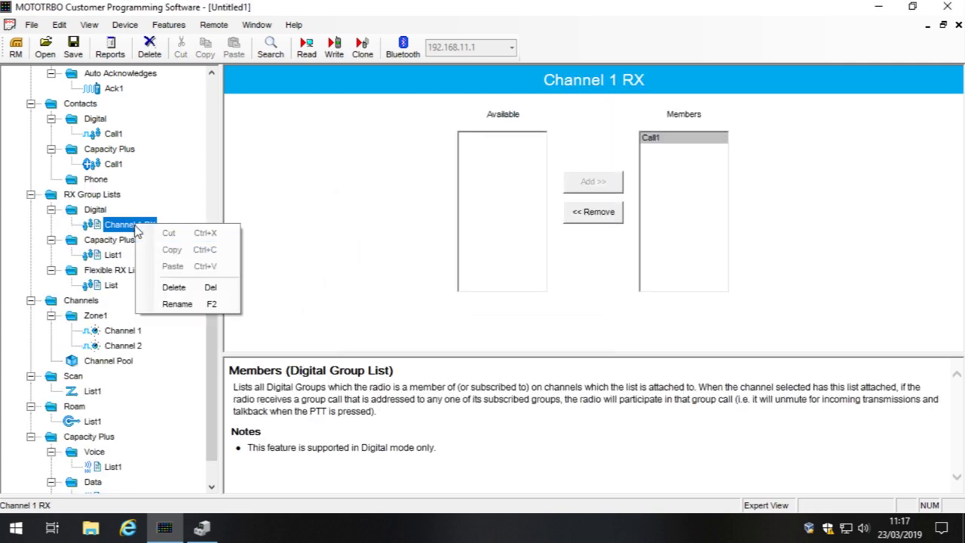
click(212, 304)
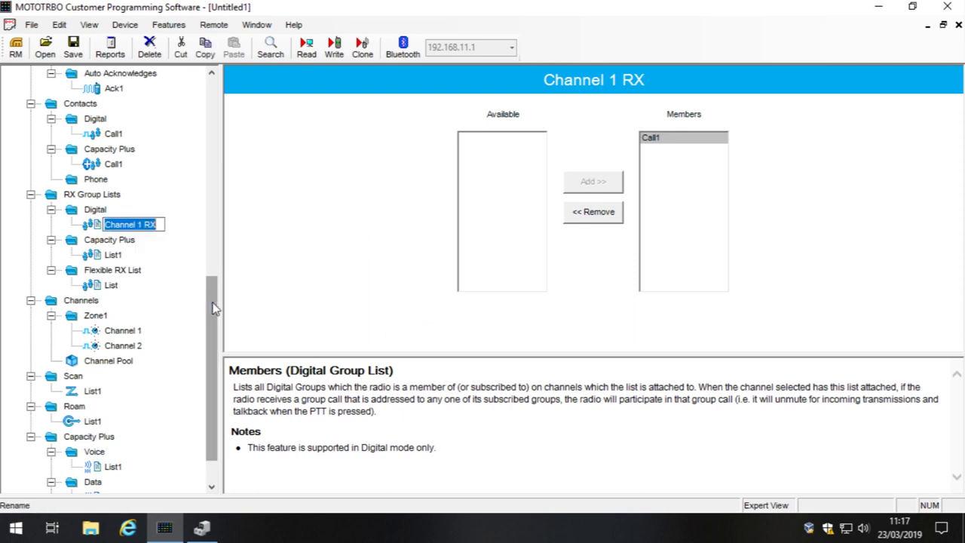
text(Ca)
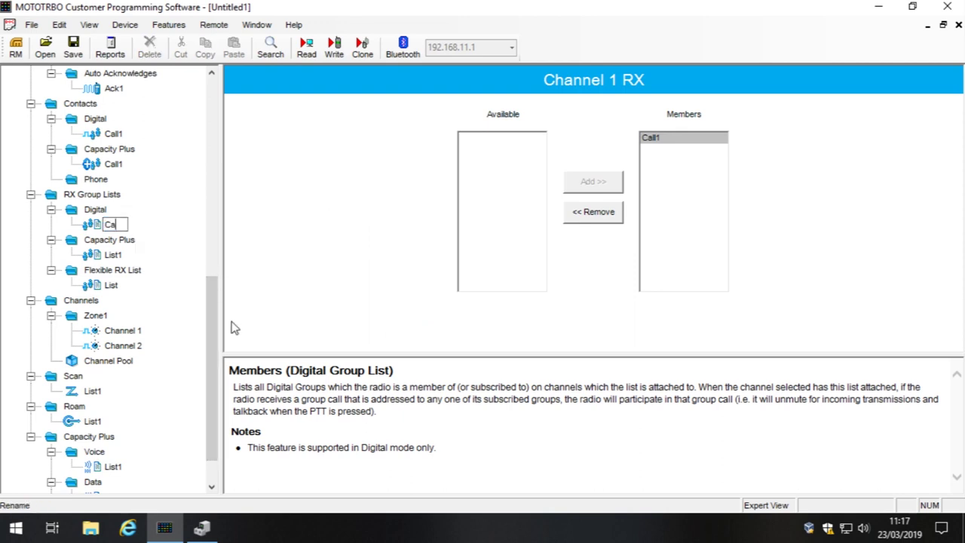
text(ll1)
key(Return)
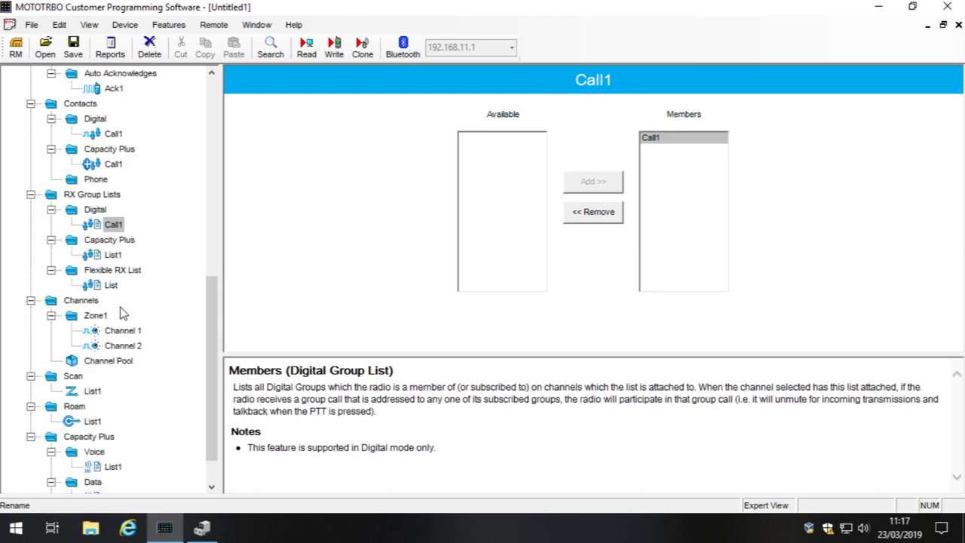
Step: Delete Channel 2 from Zone1
right_click(128, 350)
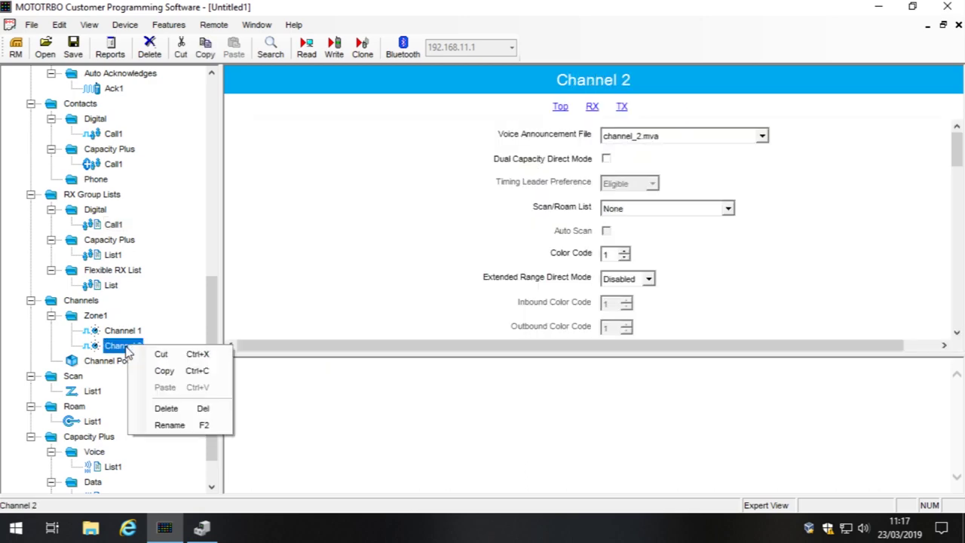
click(190, 407)
click(436, 302)
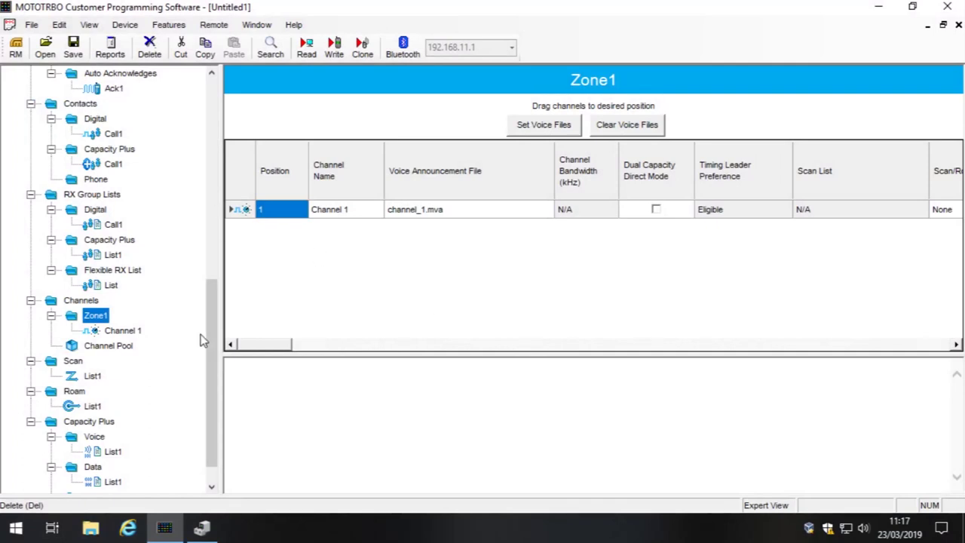
Step: Collapse all the expandable branches of the DP4400e tree, from Signaling Systems through Capacity Plus
scroll(202, 341, down, 1)
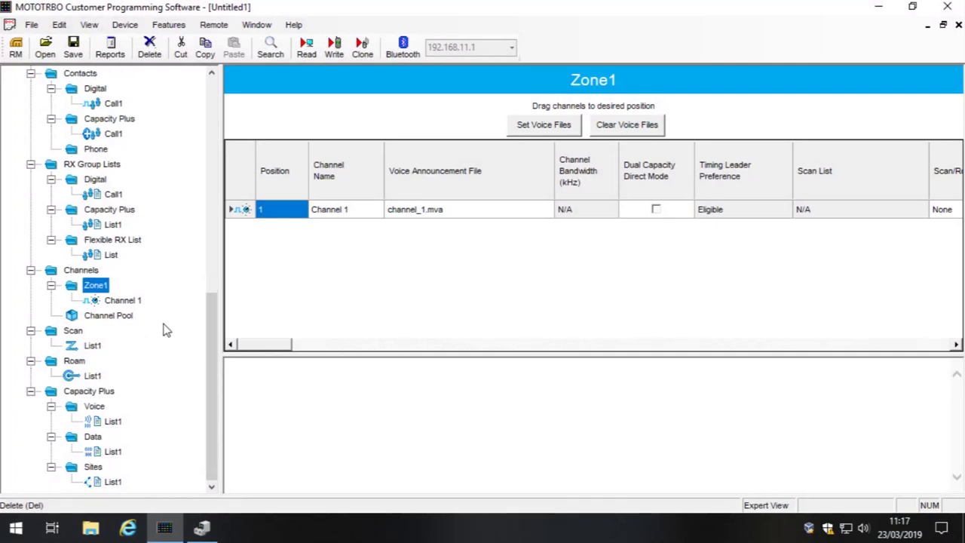
scroll(160, 324, up, 11)
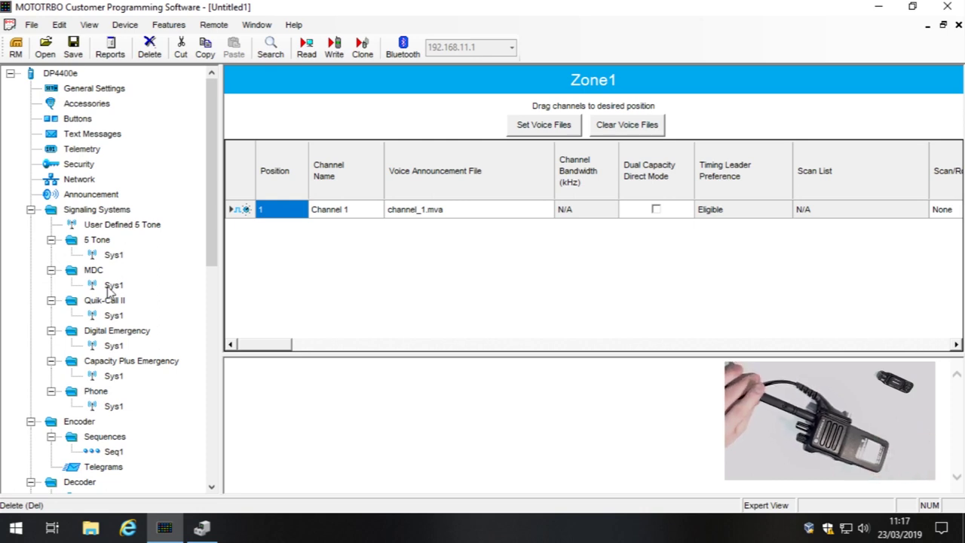
scroll(109, 294, down, 9)
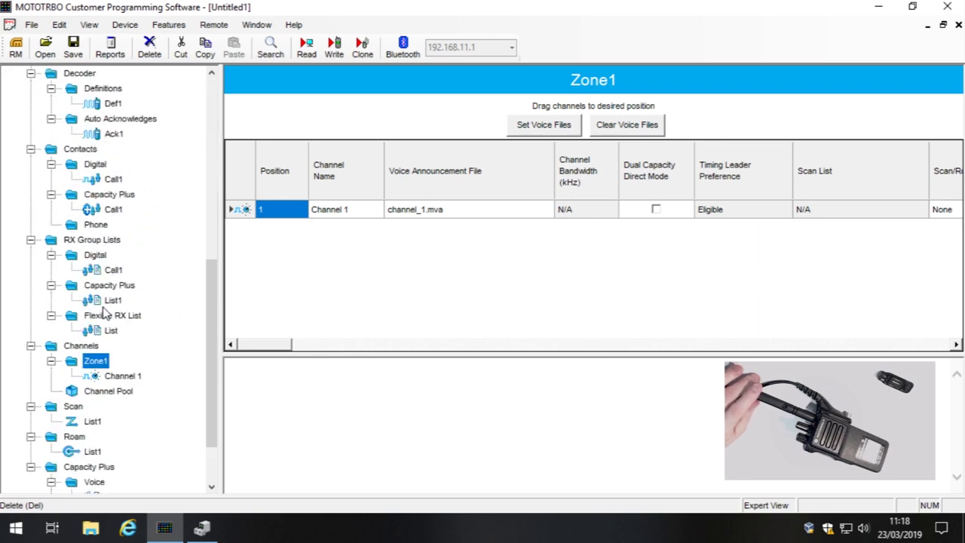
scroll(121, 241, up, 9)
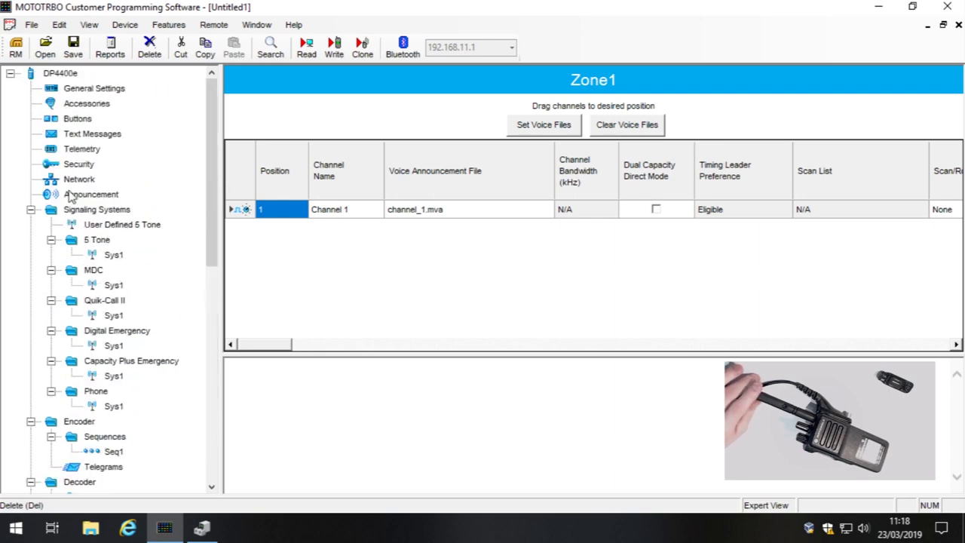
click(31, 210)
click(30, 224)
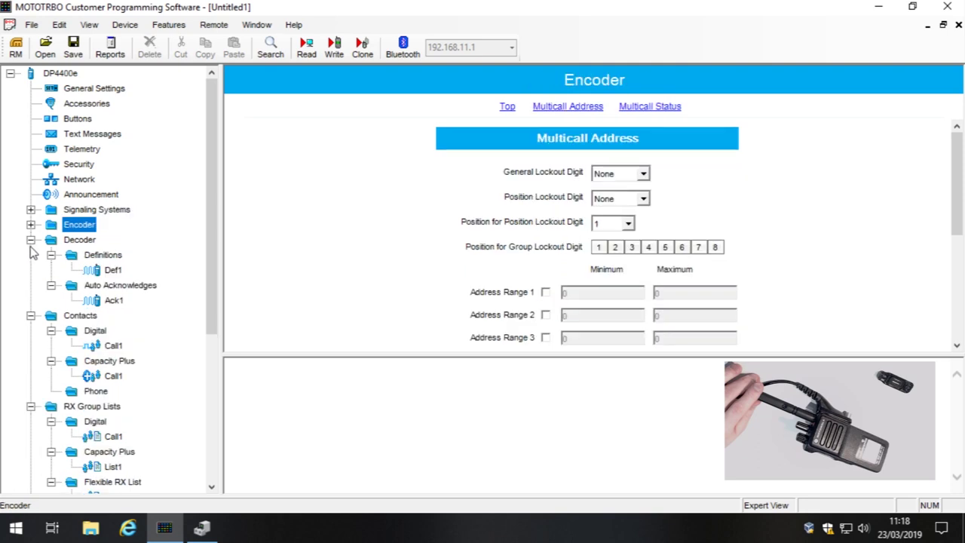
click(31, 239)
click(30, 255)
click(30, 270)
click(30, 285)
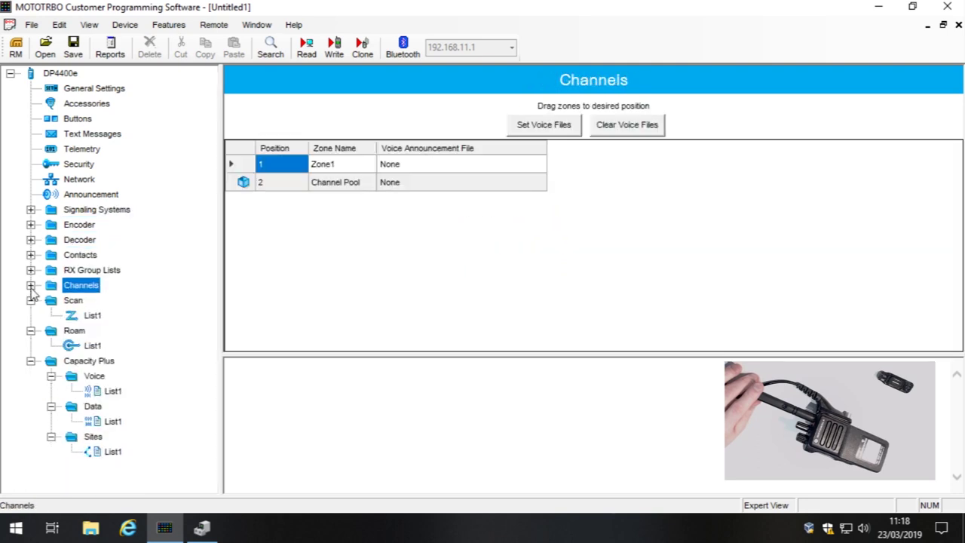
click(30, 300)
click(30, 315)
click(30, 330)
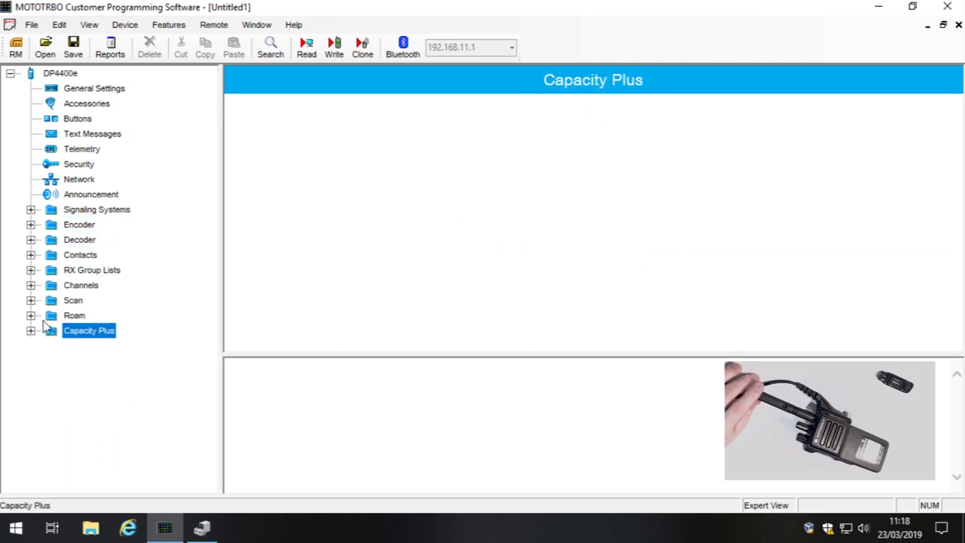
Step: Review the available view modes, the General Settings page and the Security page down to Restricted Access to System
click(90, 27)
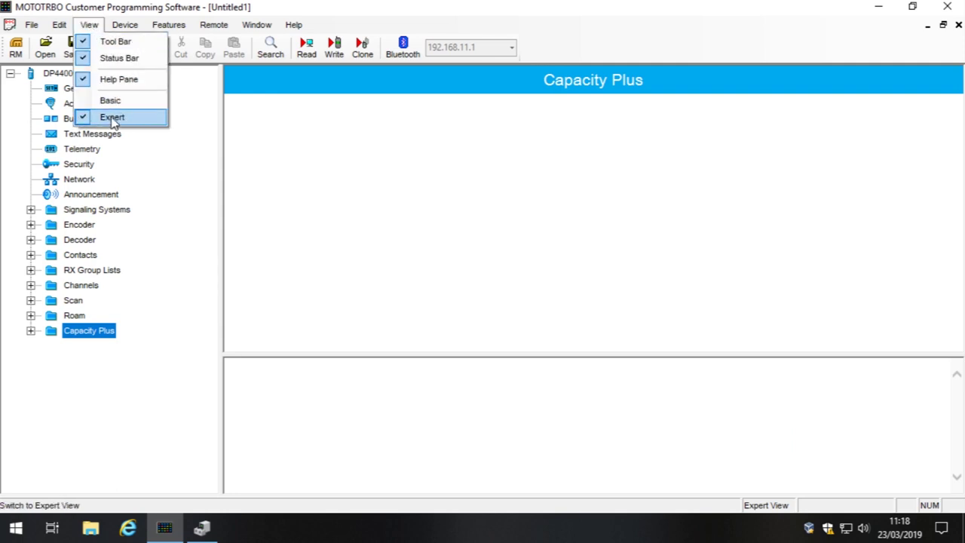
click(84, 29)
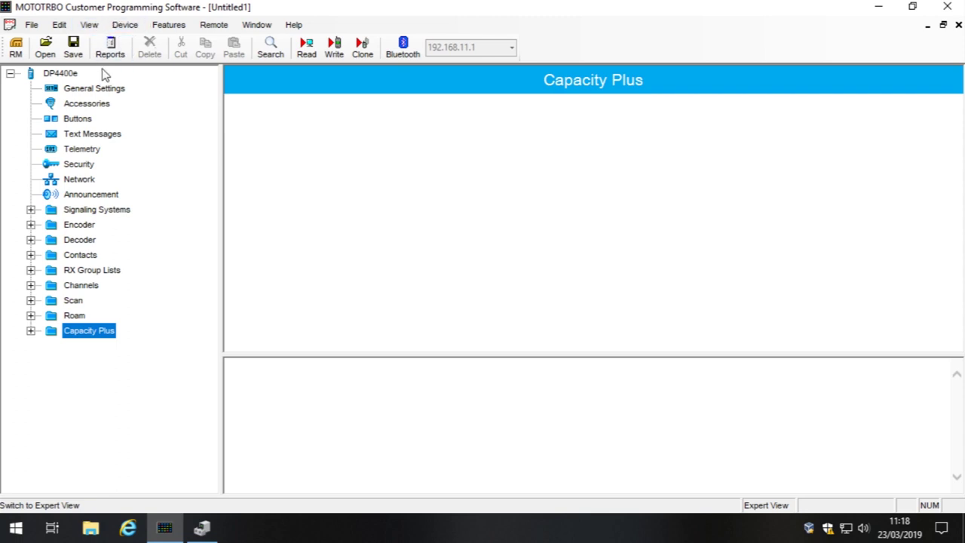
click(90, 90)
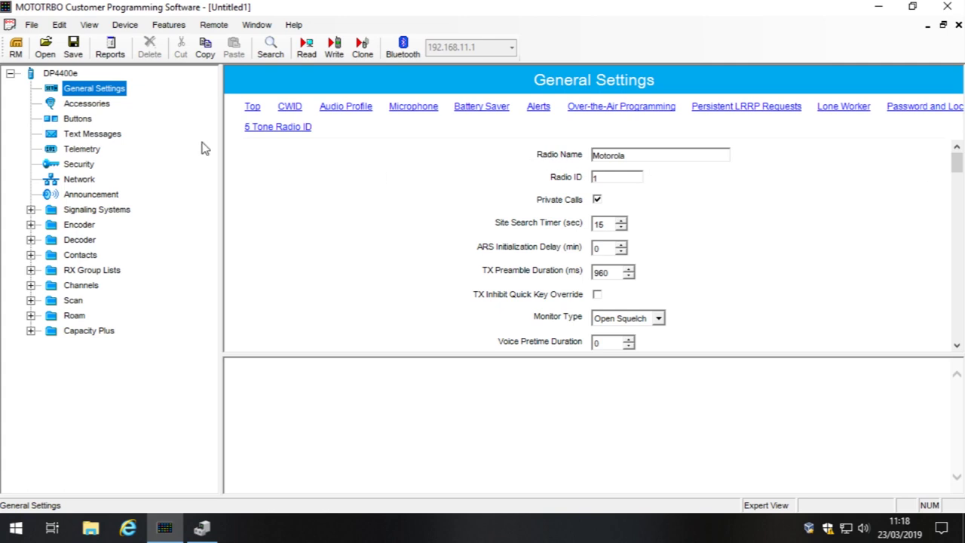
click(78, 165)
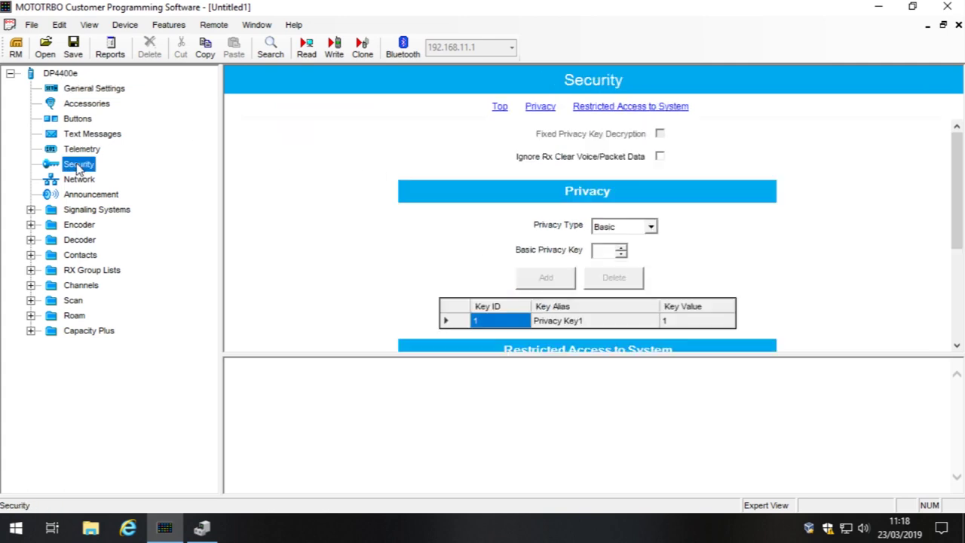
drag(957, 199, 942, 261)
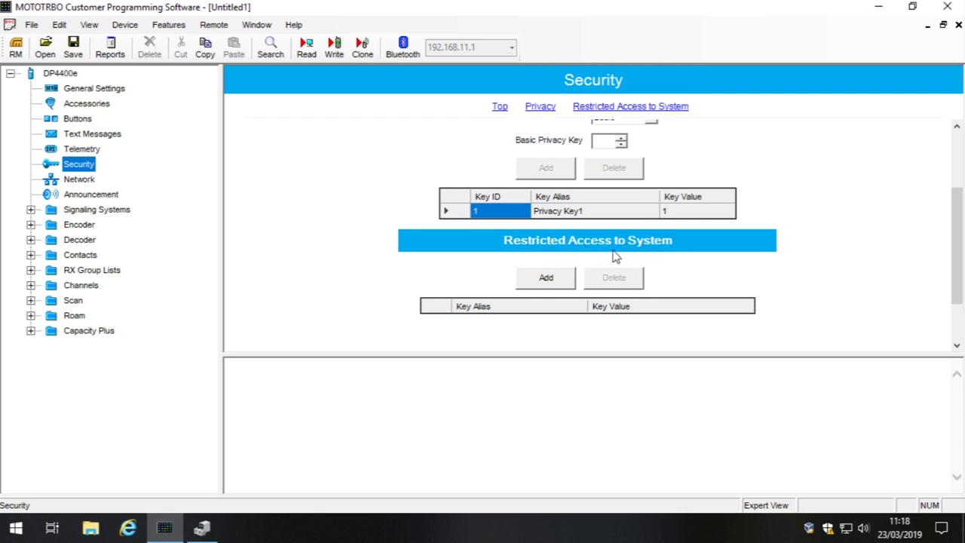
Step: Add a Restricted Access to System key, open its key value for editing, and delete the key
click(547, 280)
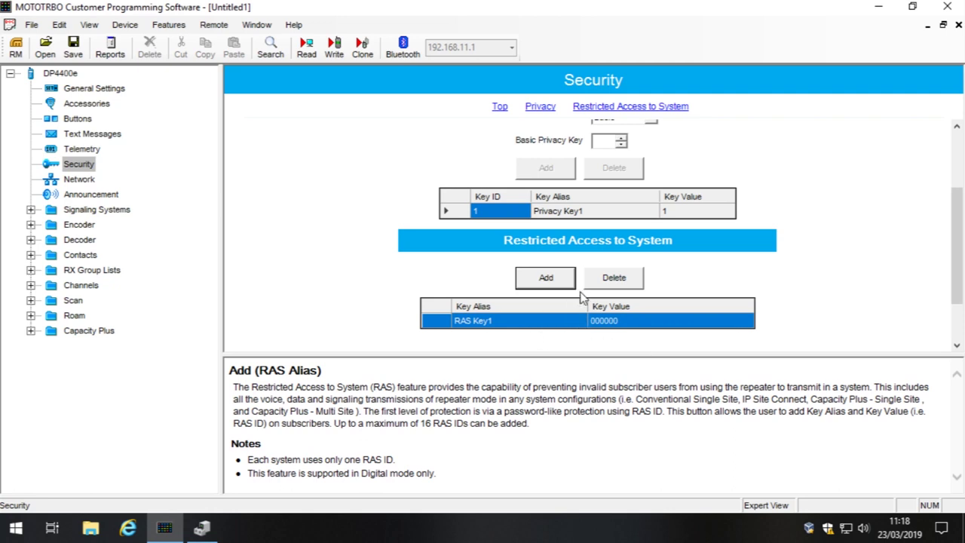
click(624, 291)
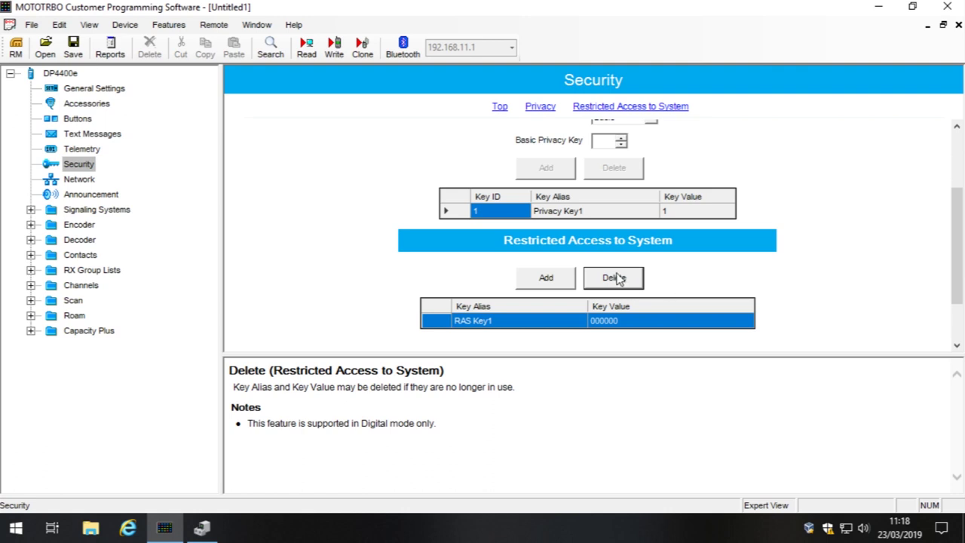
click(582, 325)
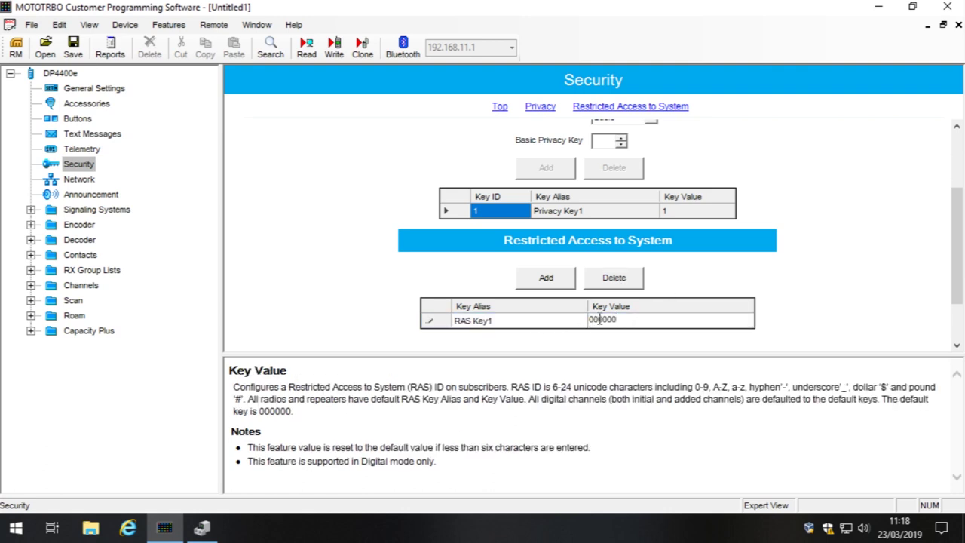
click(618, 276)
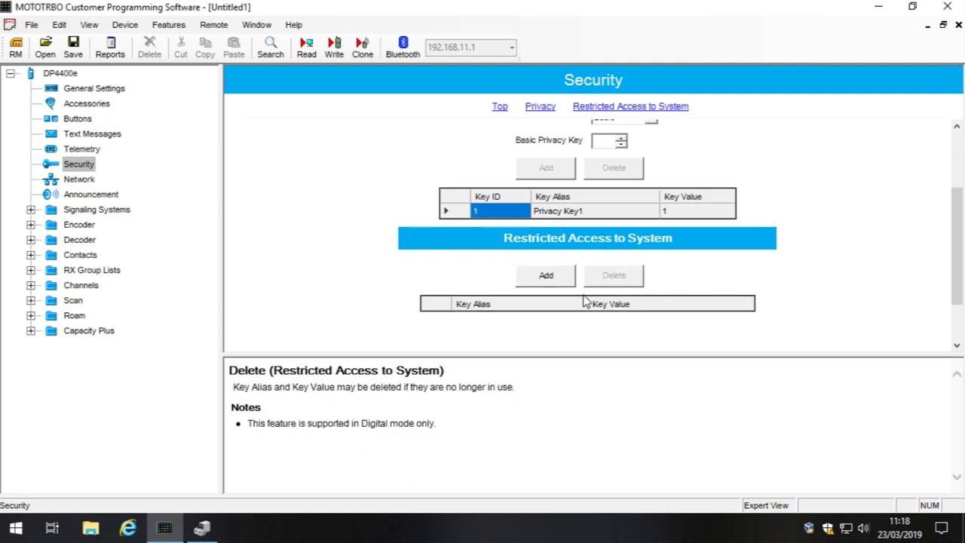
Step: Review the Accessories page, including the GPIO physical pin assignments
click(87, 105)
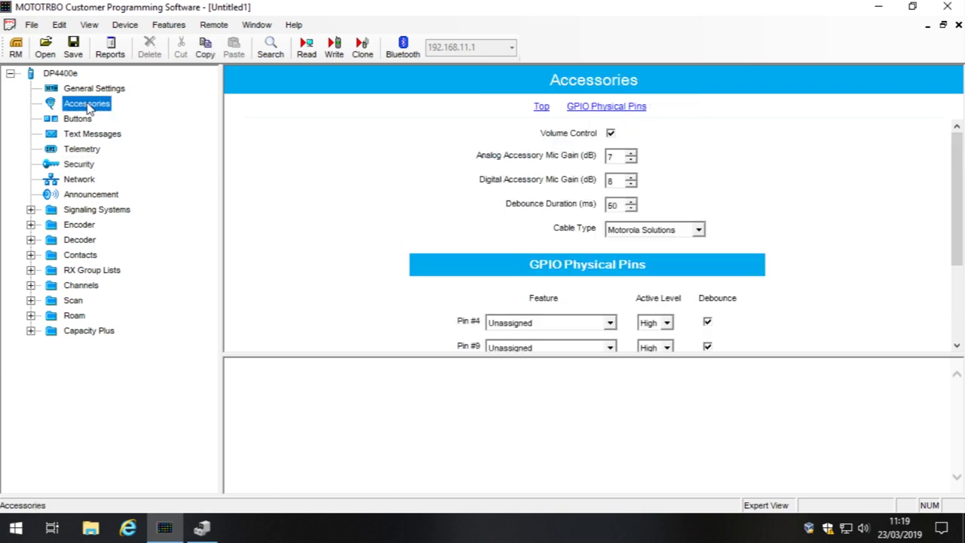
drag(959, 185, 930, 257)
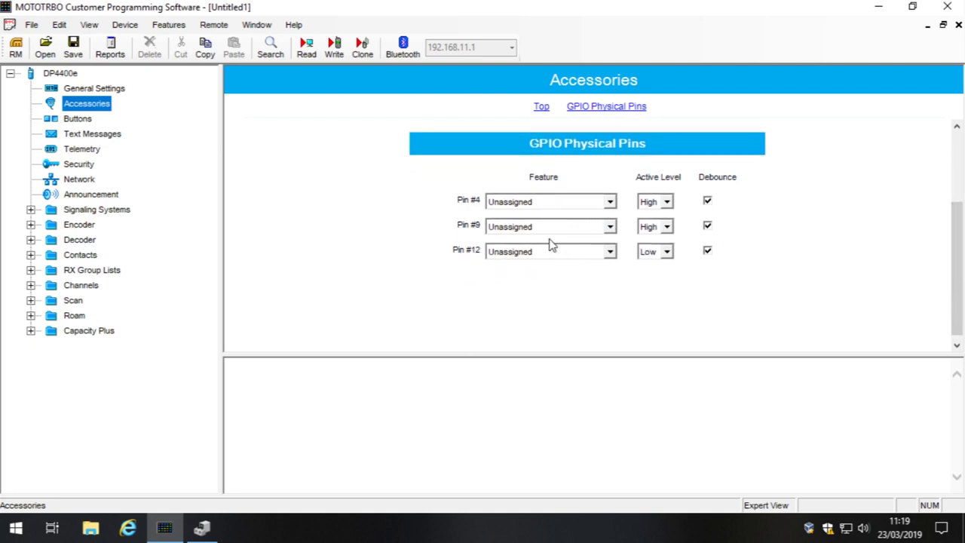
Step: Set the short press function of the radio's Orange Button to Unassigned
click(78, 121)
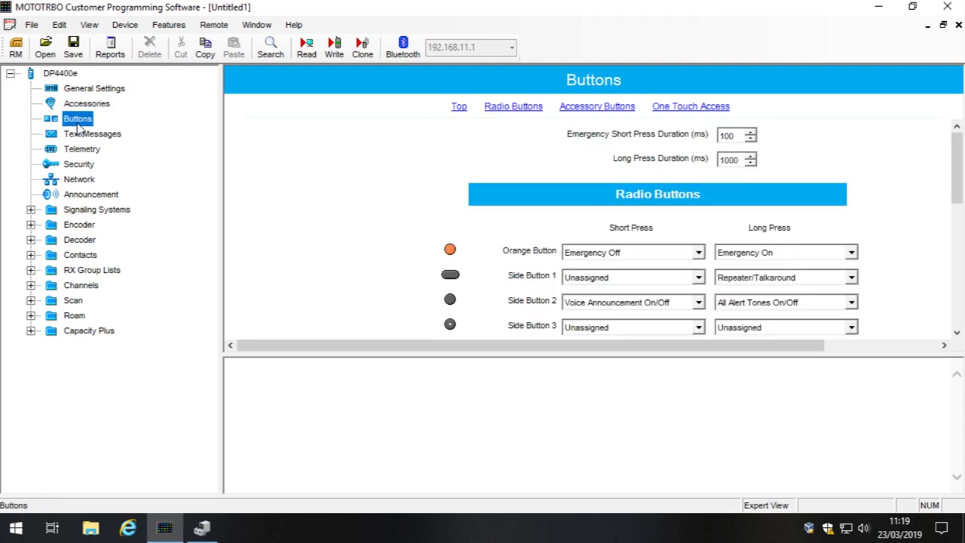
drag(957, 180, 956, 212)
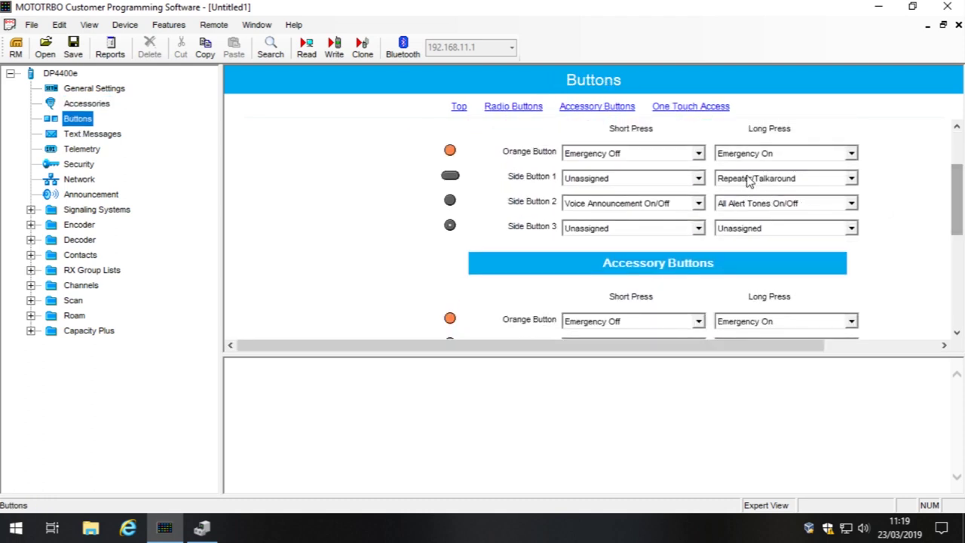
click(650, 153)
key(u)
key(Return)
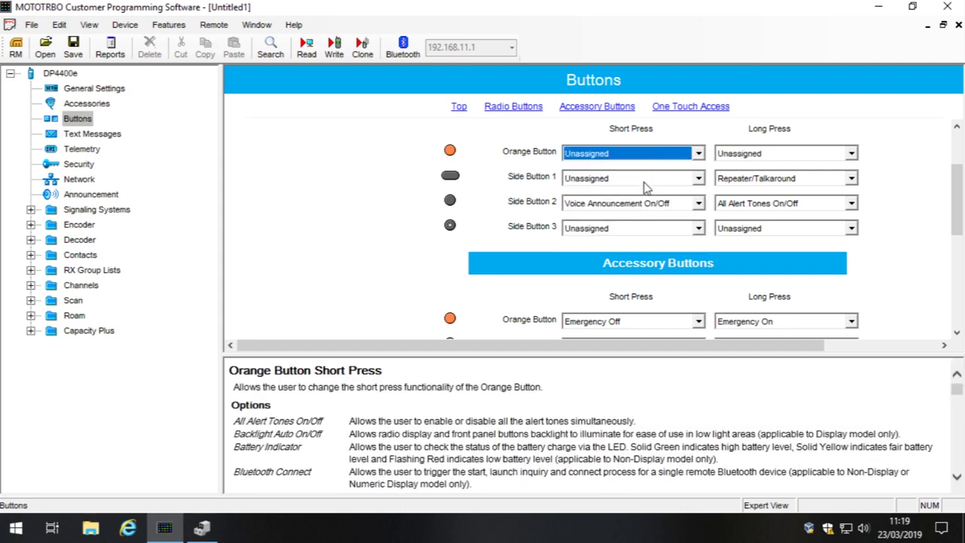
Step: Set the radio's Side Button 2 short press to Unassigned, keeping Side Buttons 1 and 3 short press on Unassigned
click(645, 181)
key(Return)
click(641, 202)
key(u)
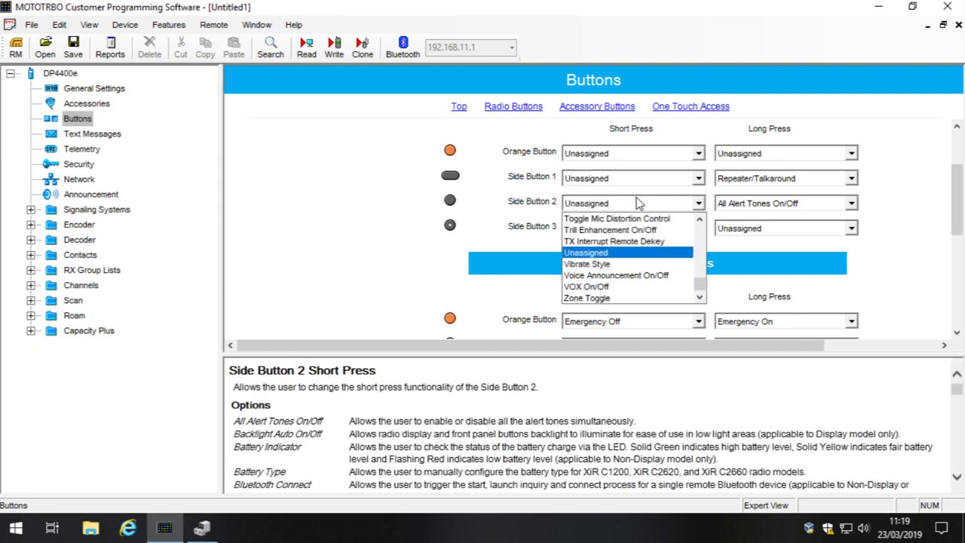
key(Return)
click(625, 229)
key(Return)
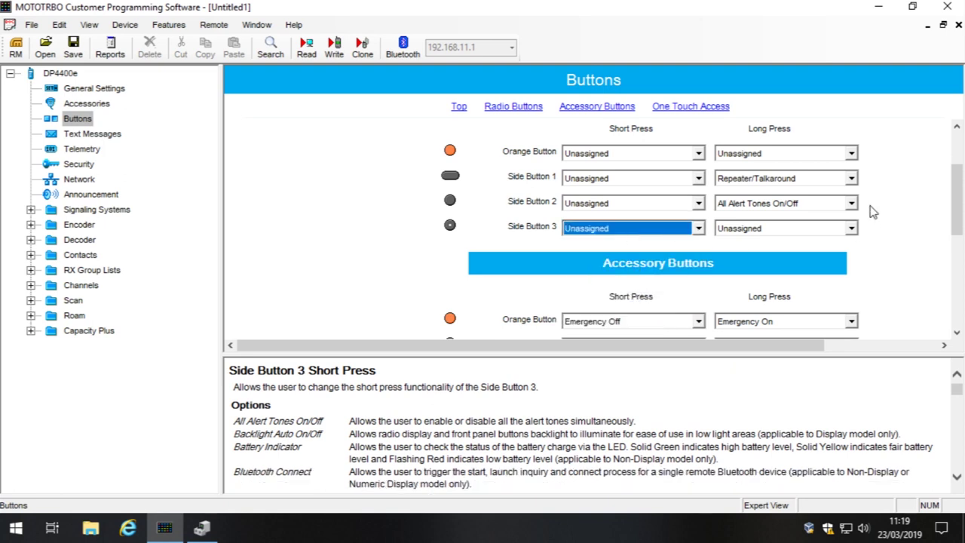
Step: Set the short press function of the accessory Orange Button to Unassigned
drag(956, 193, 961, 236)
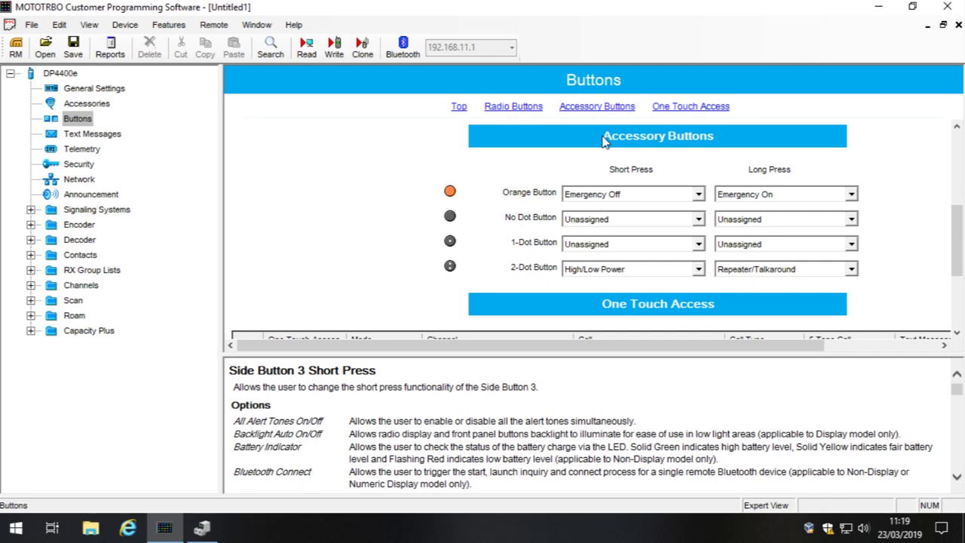
click(631, 195)
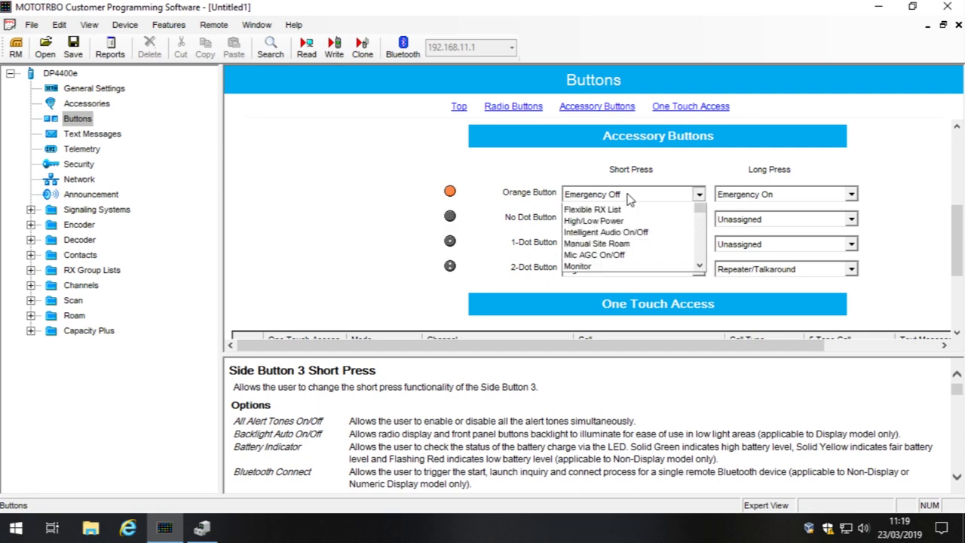
key(u)
key(Return)
Step: Set both the short press and long press functions of the accessory 2-Dot Button to Unassigned
click(618, 269)
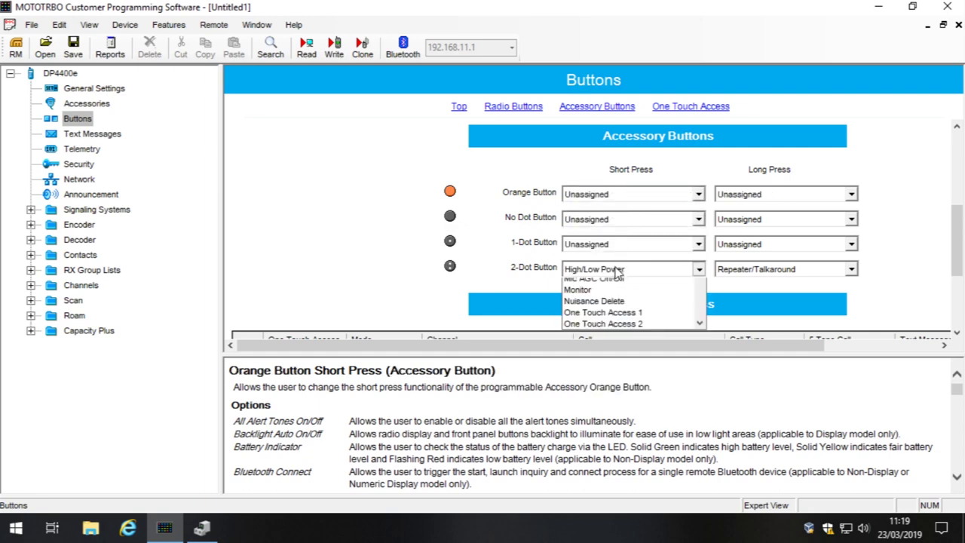
key(u)
key(Return)
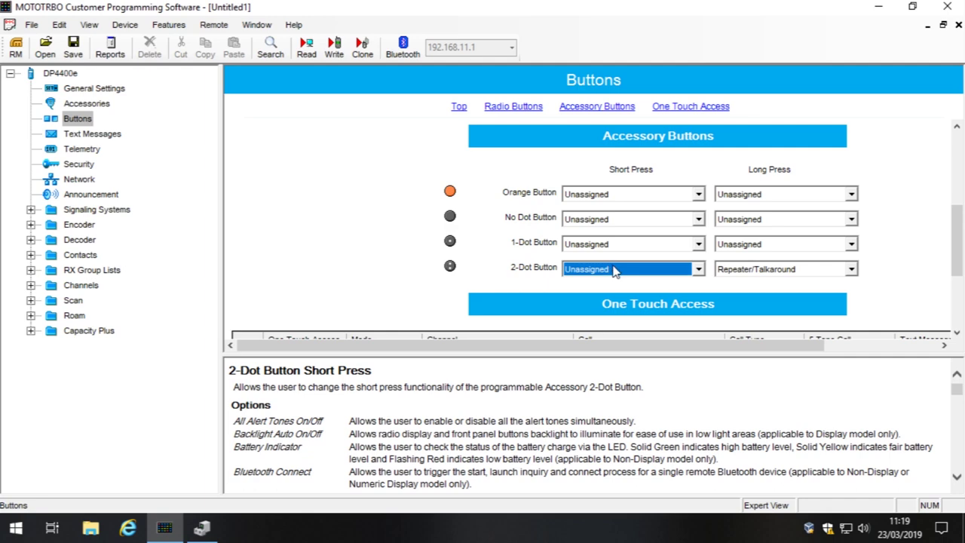
click(614, 269)
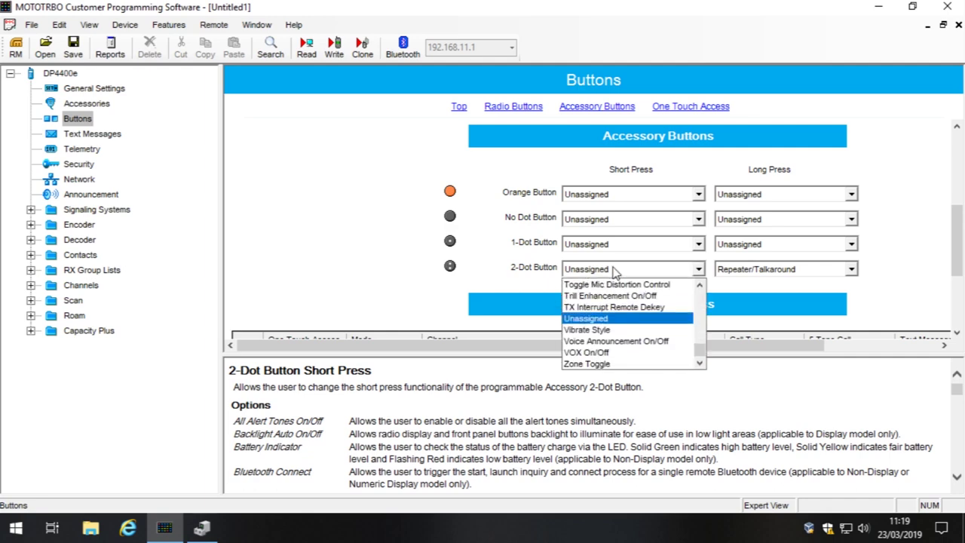
click(615, 270)
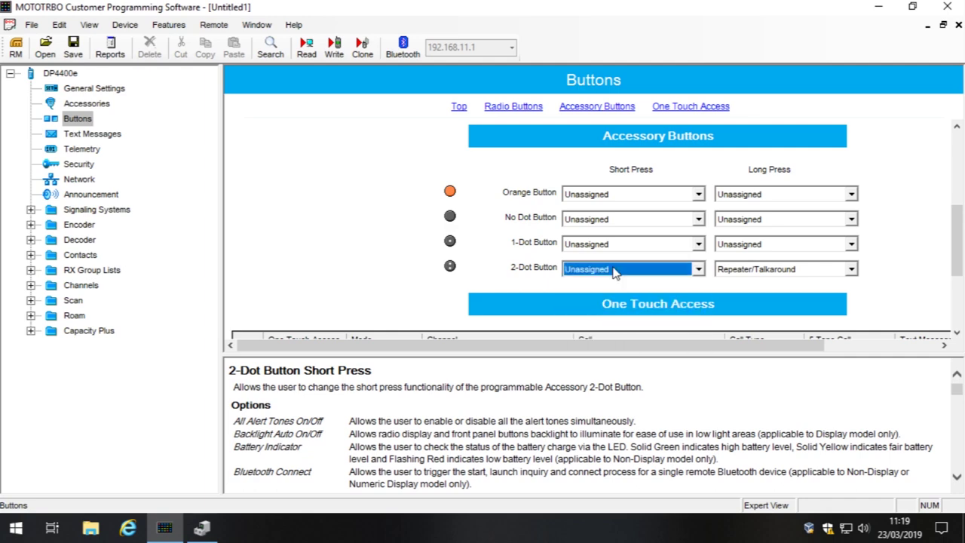
click(760, 269)
key(u)
key(Return)
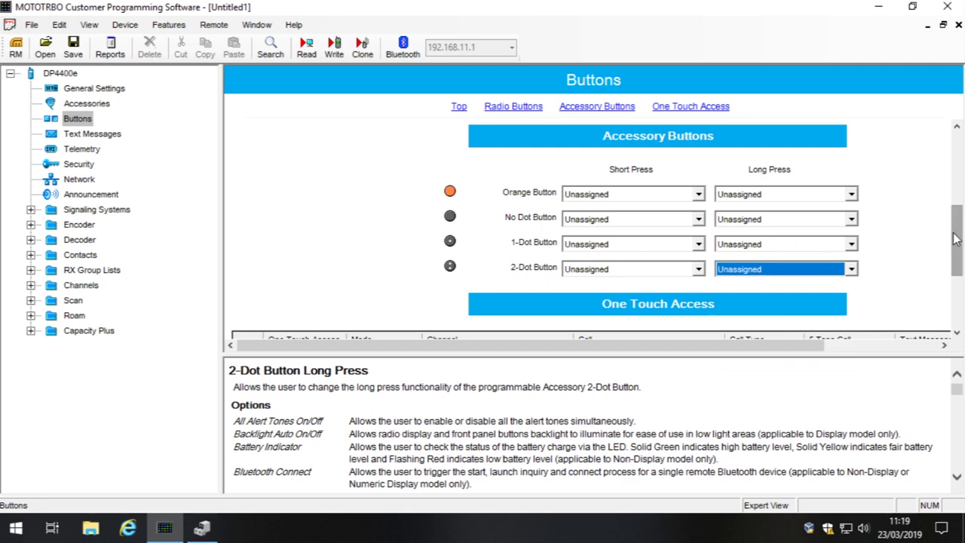
Step: Set the long press functions of the radio's Side Button 1 and Side Button 2 to Unassigned
drag(957, 238, 956, 175)
click(786, 251)
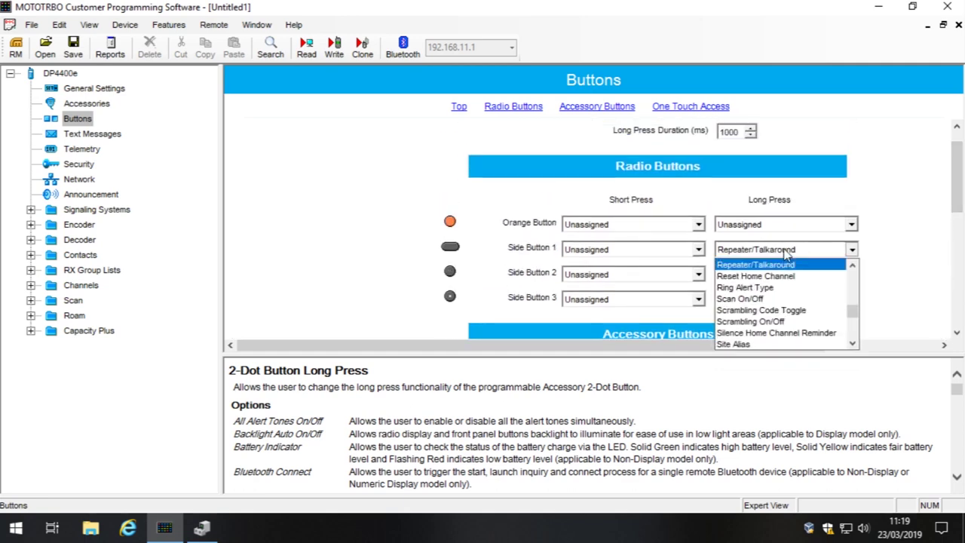
key(u)
key(Return)
click(786, 274)
key(u)
key(Return)
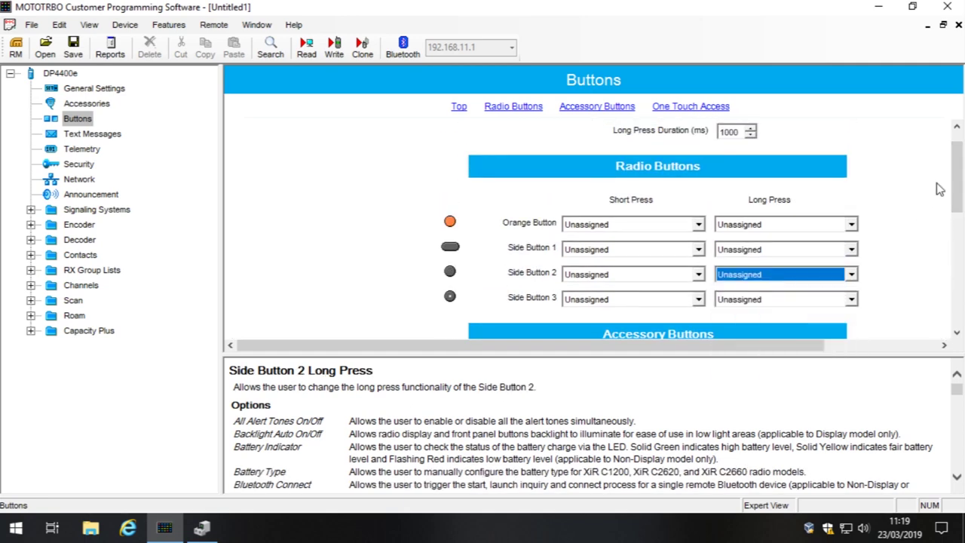
Step: Review the radio button assignments and the GPIO physical pin assignments of the accessories
mouse_move(957, 189)
mouse_down()
mouse_move(958, 222)
mouse_move(962, 171)
mouse_up()
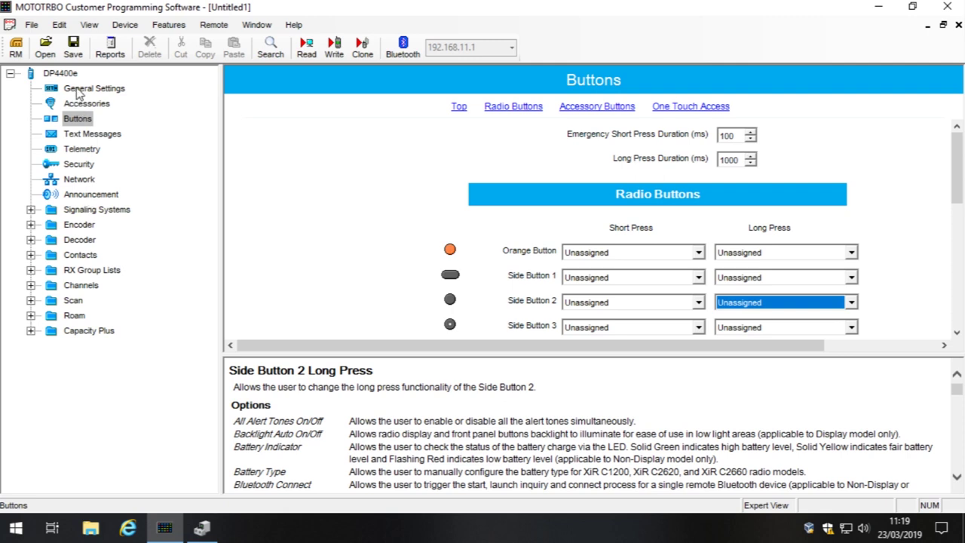
click(81, 105)
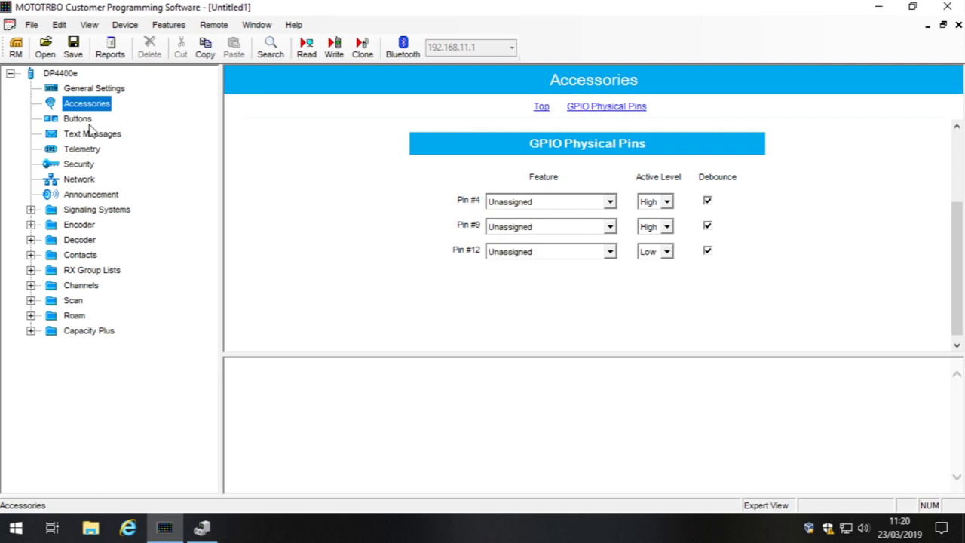
click(79, 119)
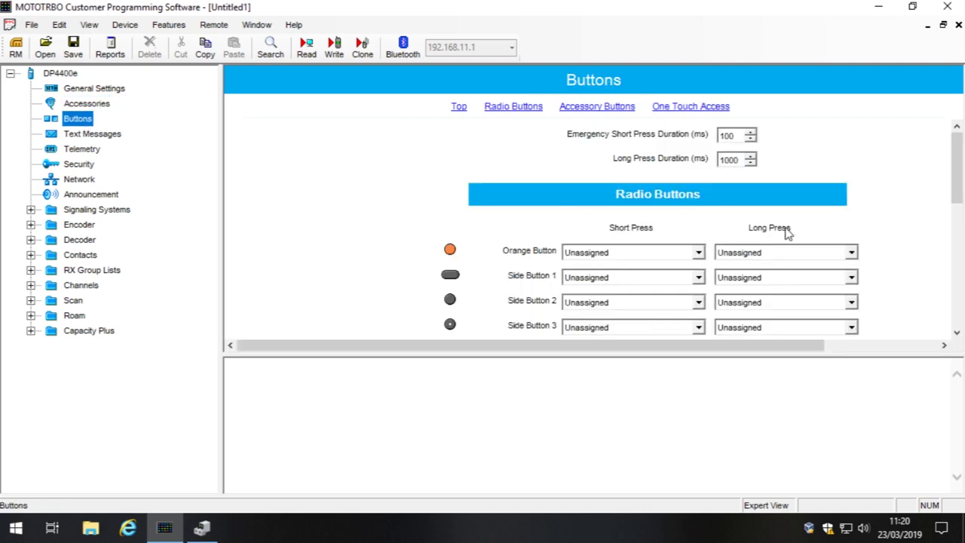
scroll(955, 161, down, 2)
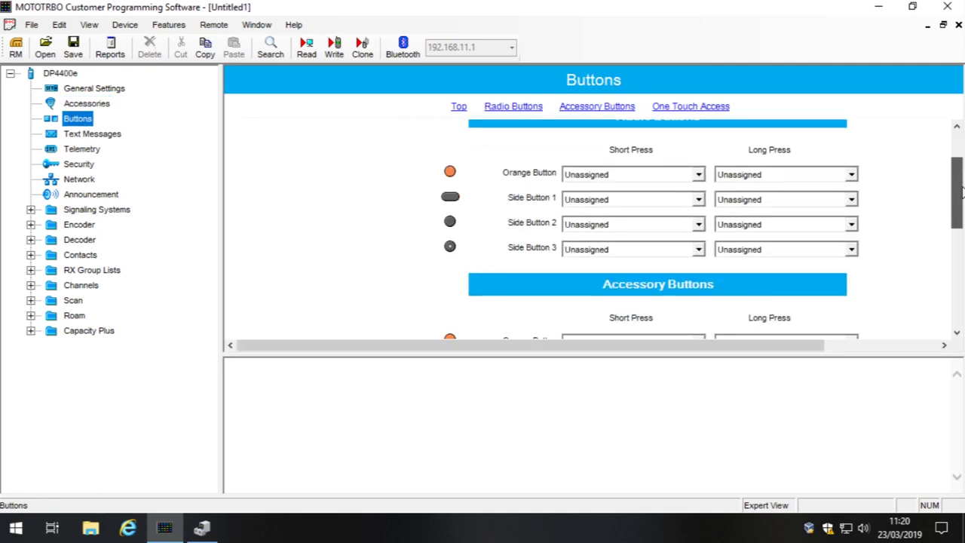
Step: Set the Mic Selection Rule in the Microphone section of General Settings to Mic Follow PTT
click(89, 89)
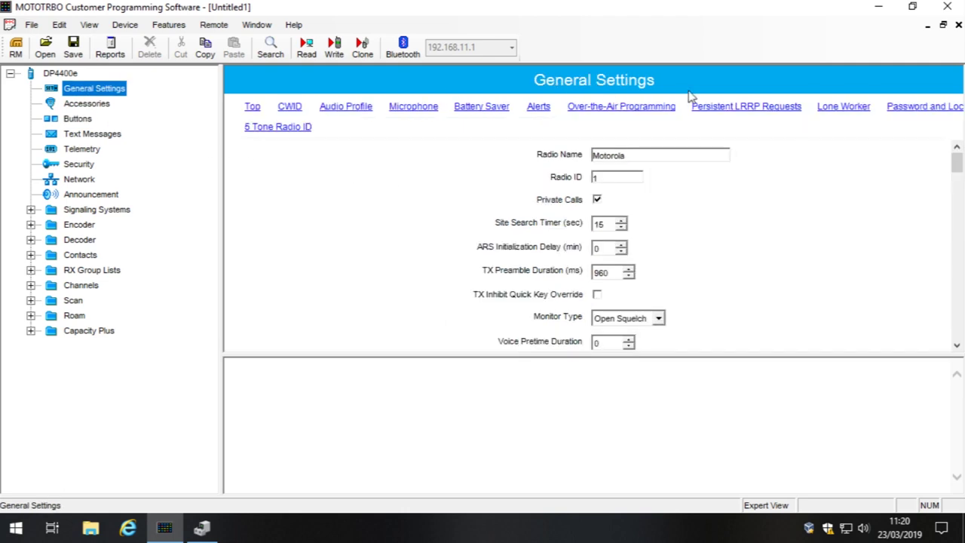
drag(959, 167, 958, 193)
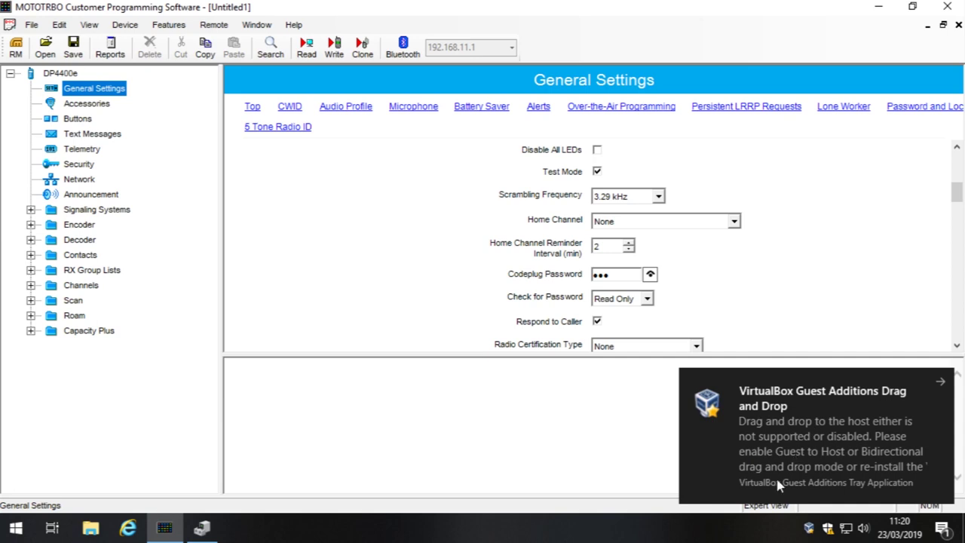
drag(956, 193, 959, 233)
click(634, 190)
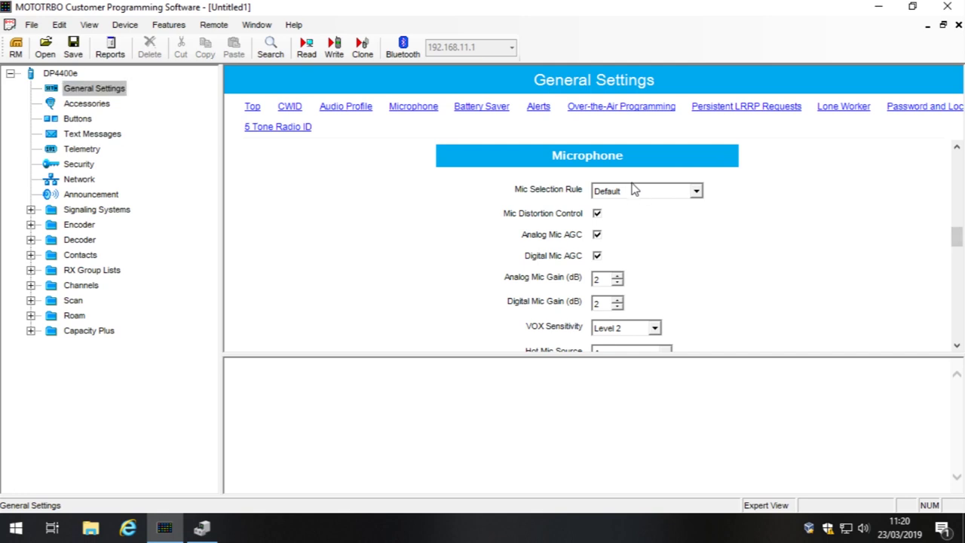
click(636, 192)
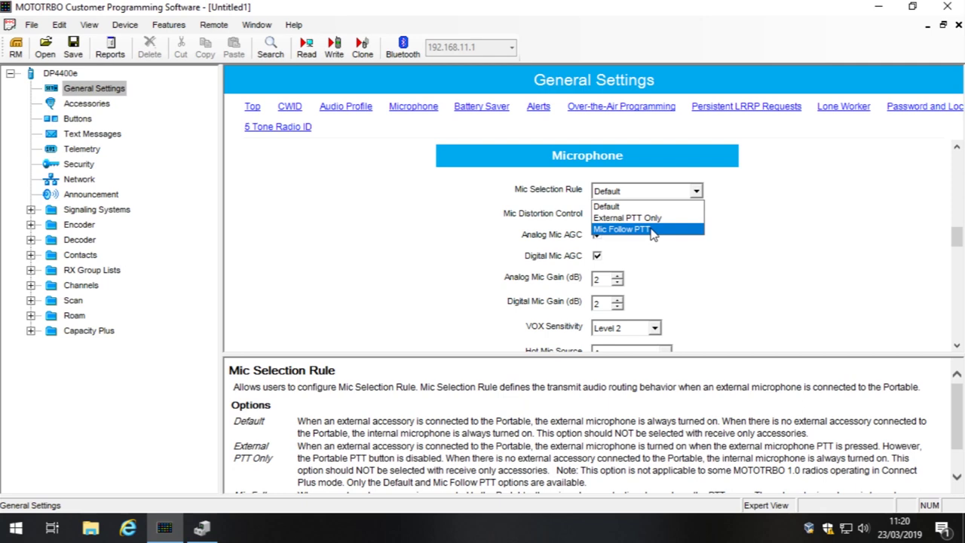
click(653, 232)
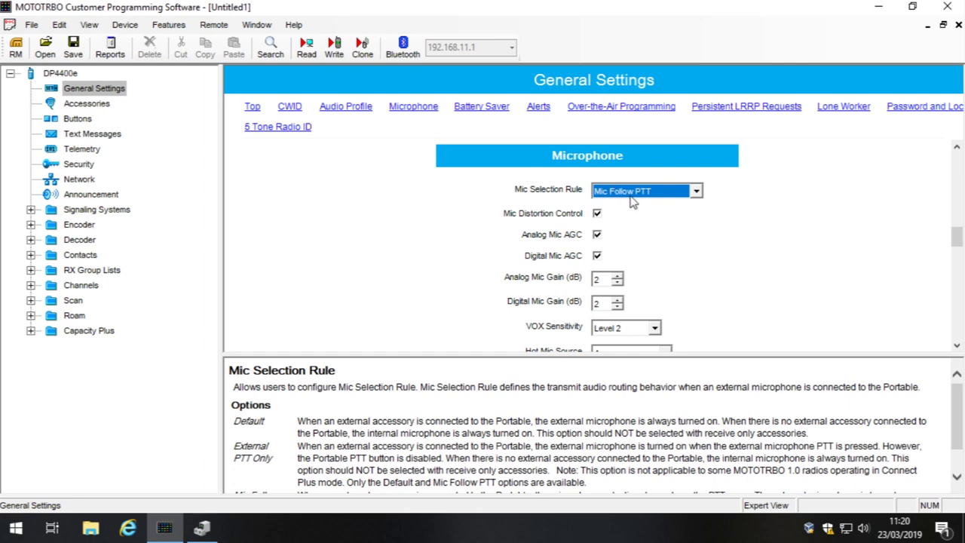
click(632, 198)
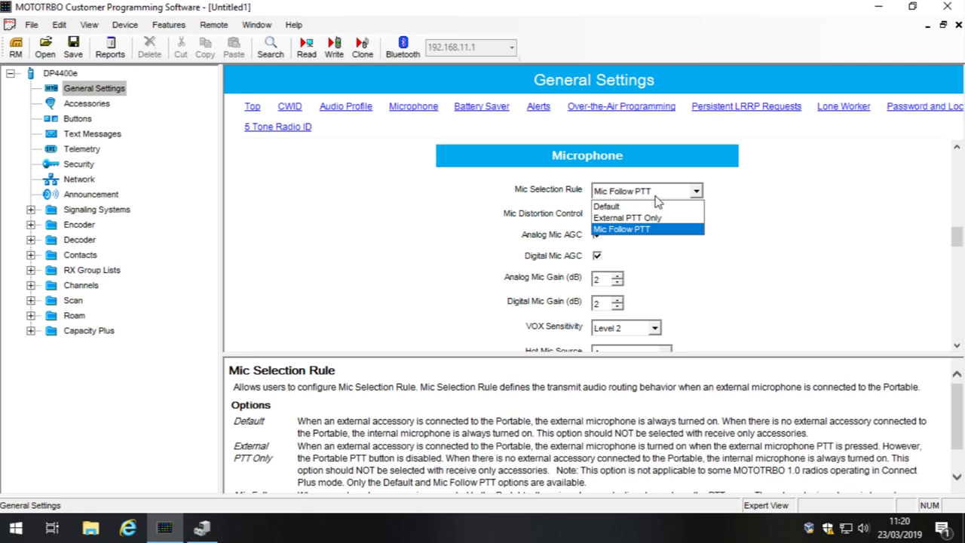
click(658, 196)
click(698, 194)
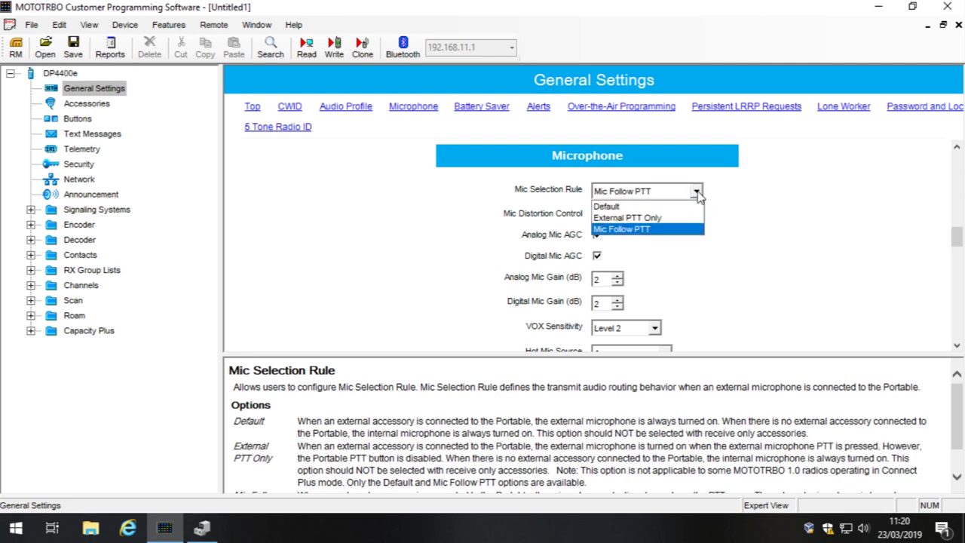
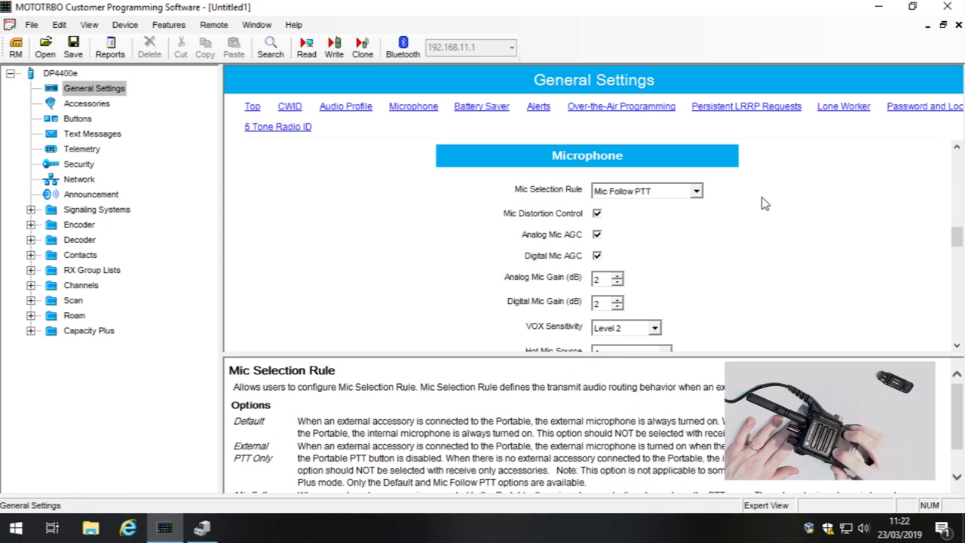
Step: Examine the alert tone settings in General Settings, including Channel Free Indication Tone and the Talk Permit Tone options
drag(957, 240, 956, 268)
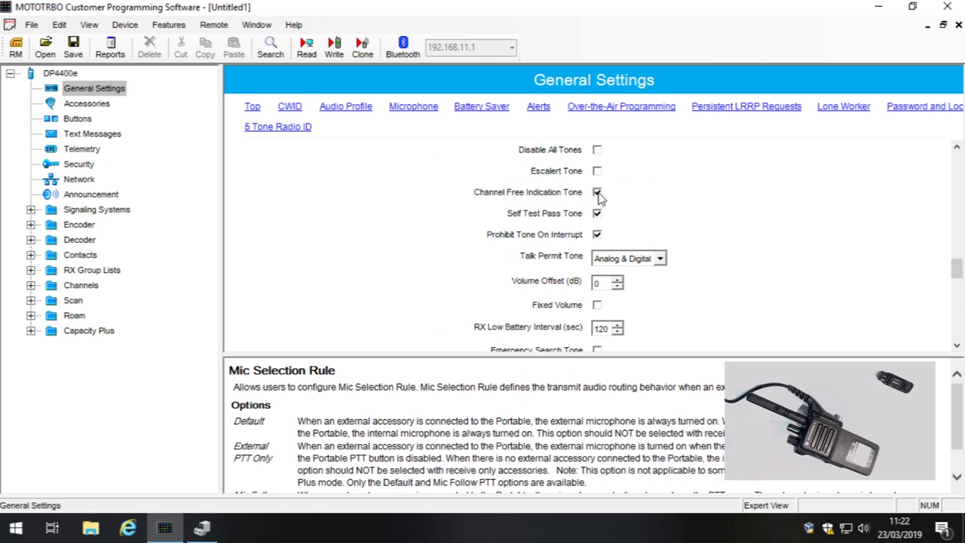
mouse_move(601, 197)
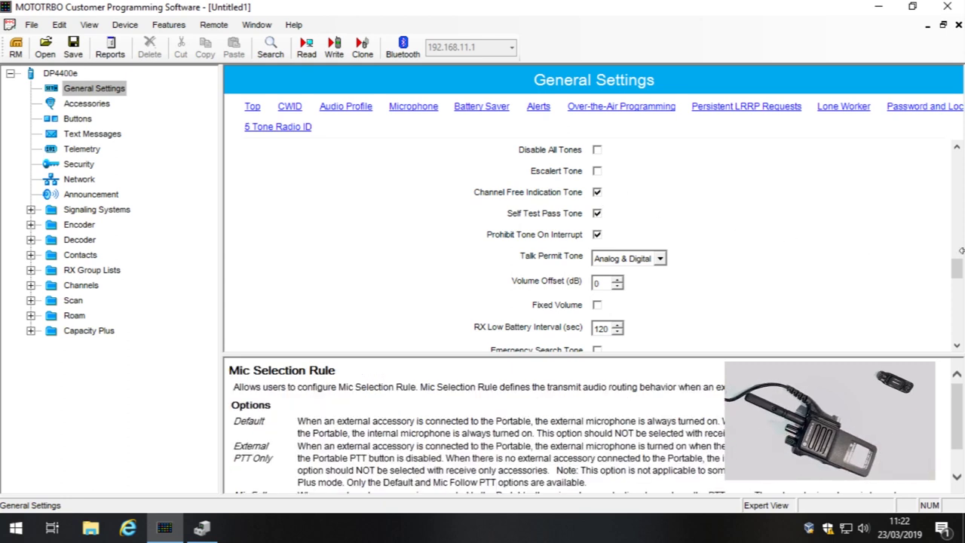
scroll(958, 273, down, 2)
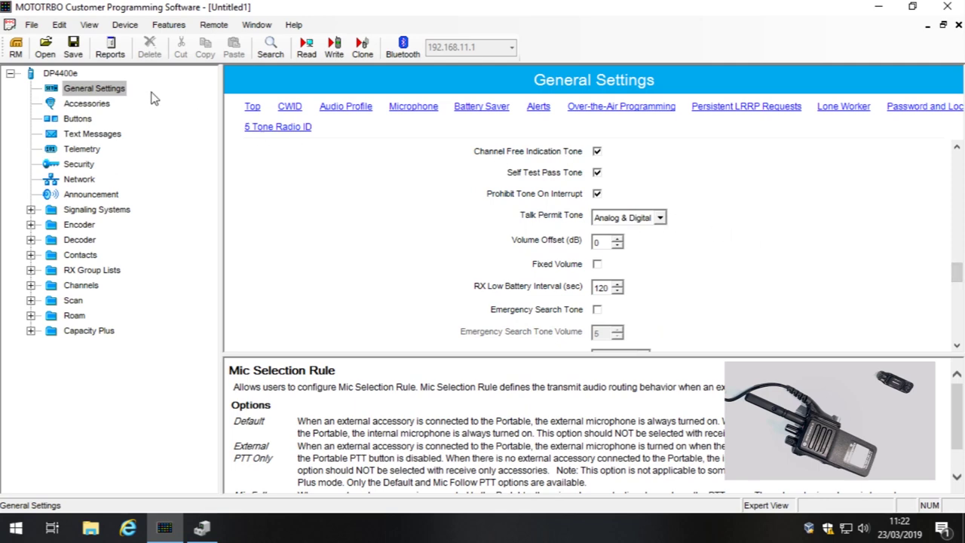
click(659, 218)
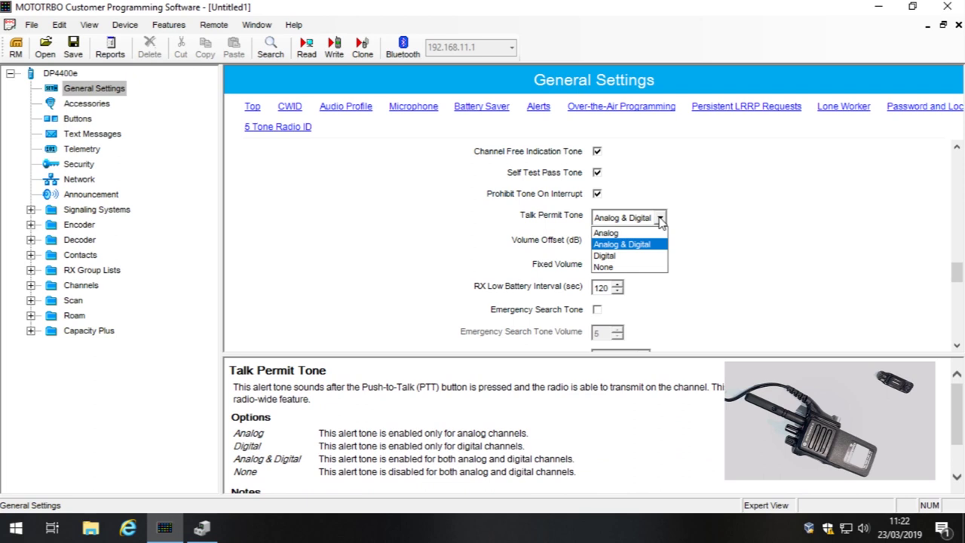
click(659, 218)
click(660, 218)
click(660, 217)
click(691, 223)
drag(957, 276, 955, 277)
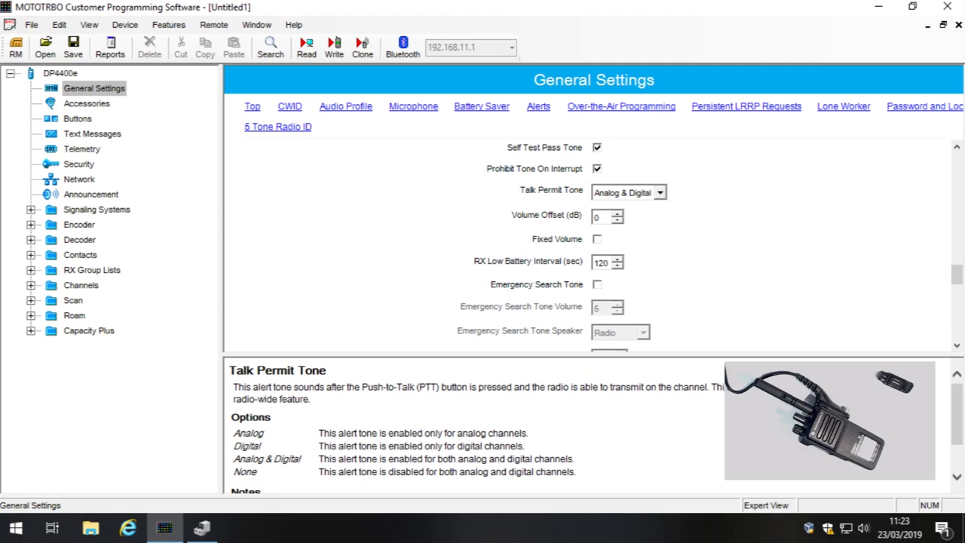
Step: Set Channel 1's RX frequency in Zone1 to 449.3125 MHz and copy it to the TX frequency
double_click(80, 285)
click(113, 315)
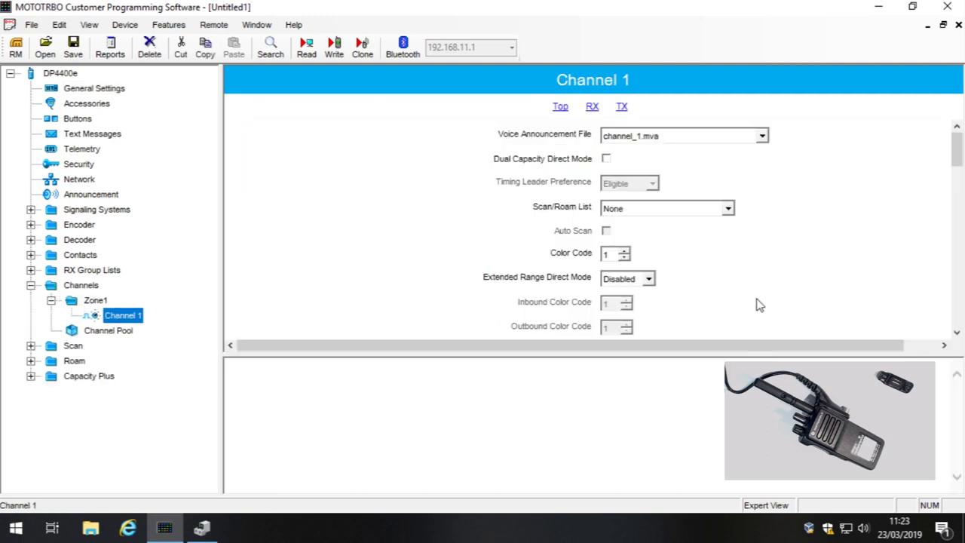
drag(956, 151, 960, 264)
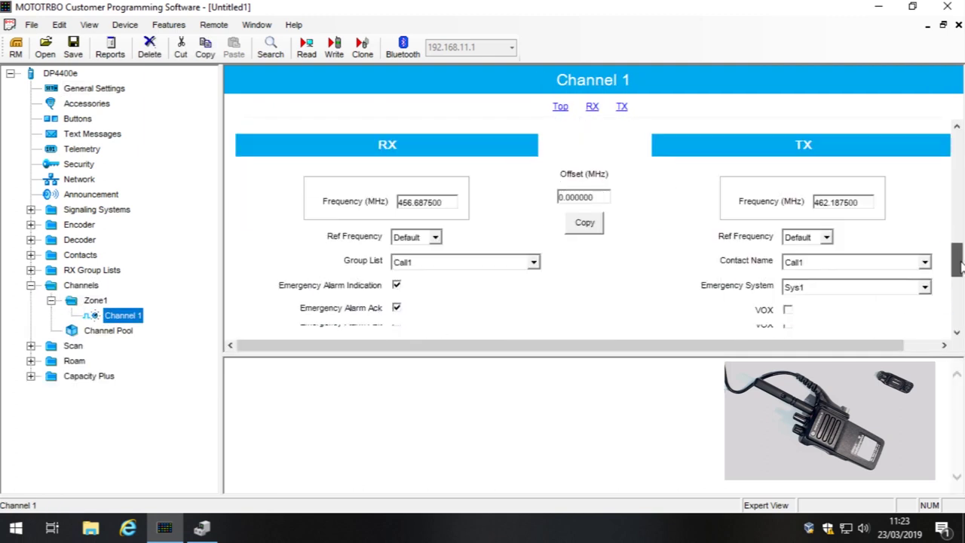
click(453, 202)
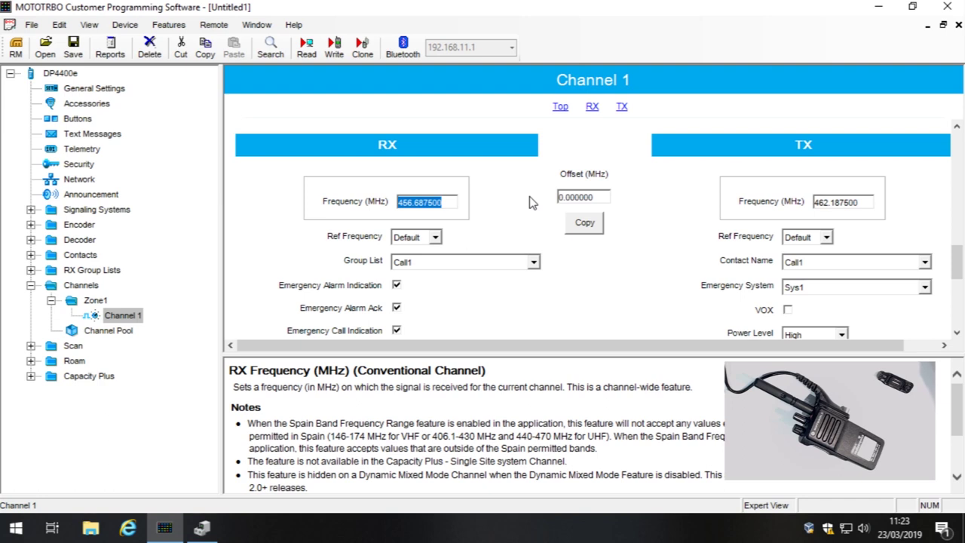
text(44)
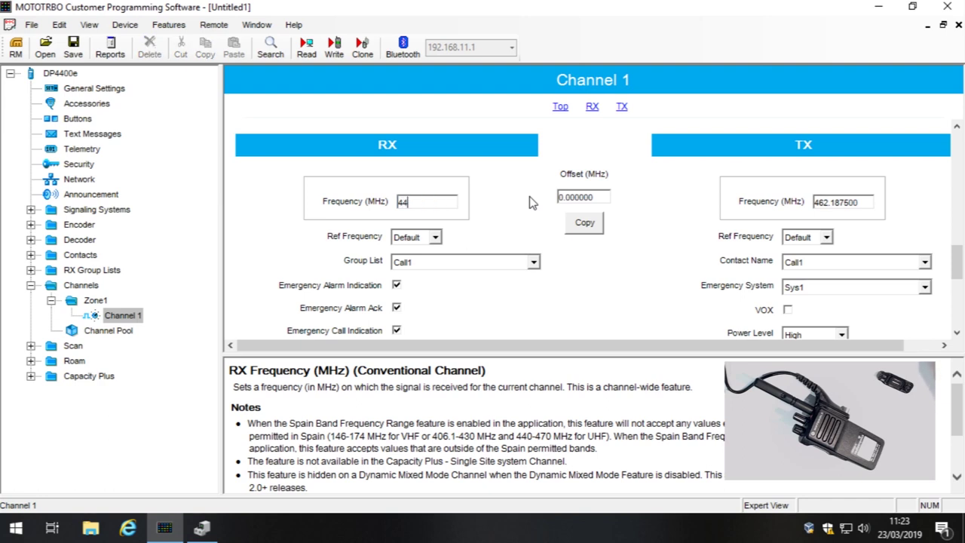
text(9.3125)
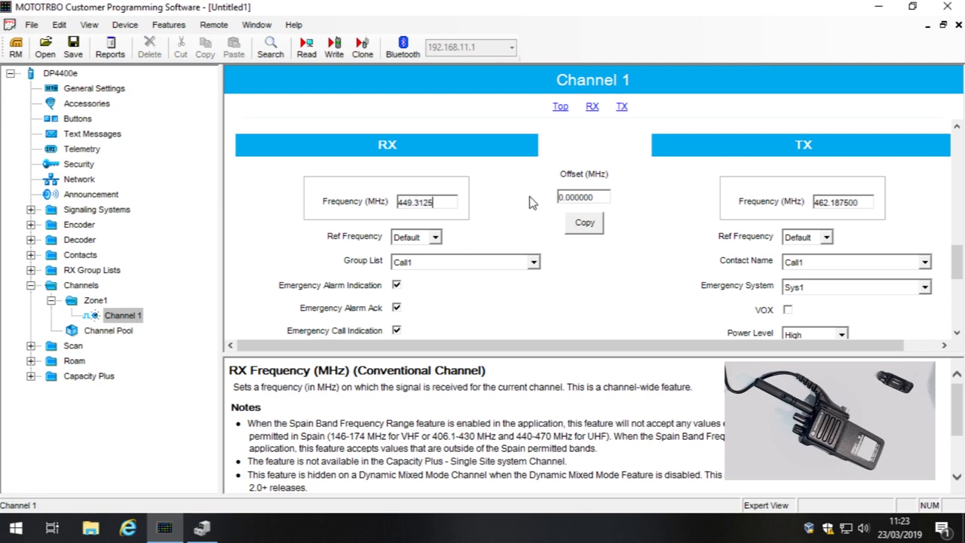
click(598, 230)
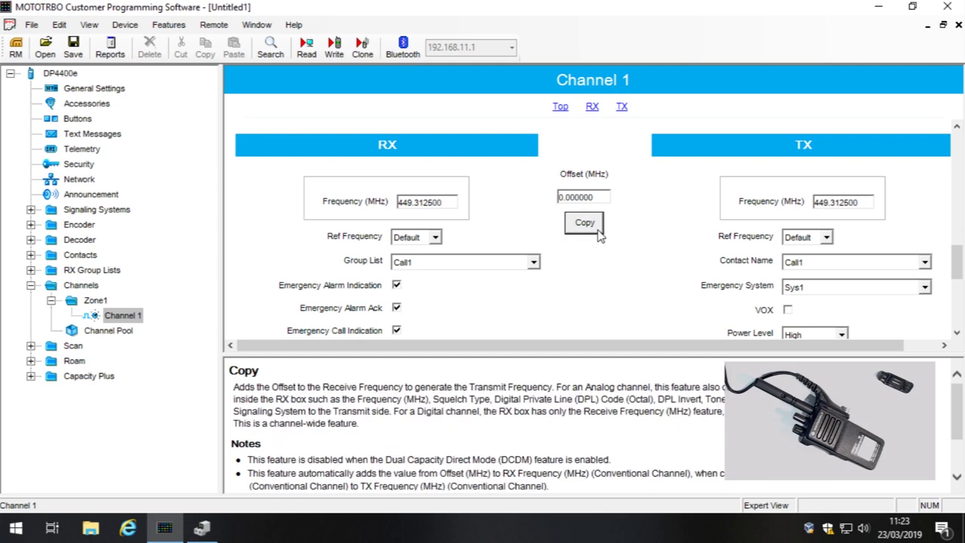
Step: Go back to General Settings and write the codeplug to the connected radio
click(79, 90)
click(89, 103)
click(92, 88)
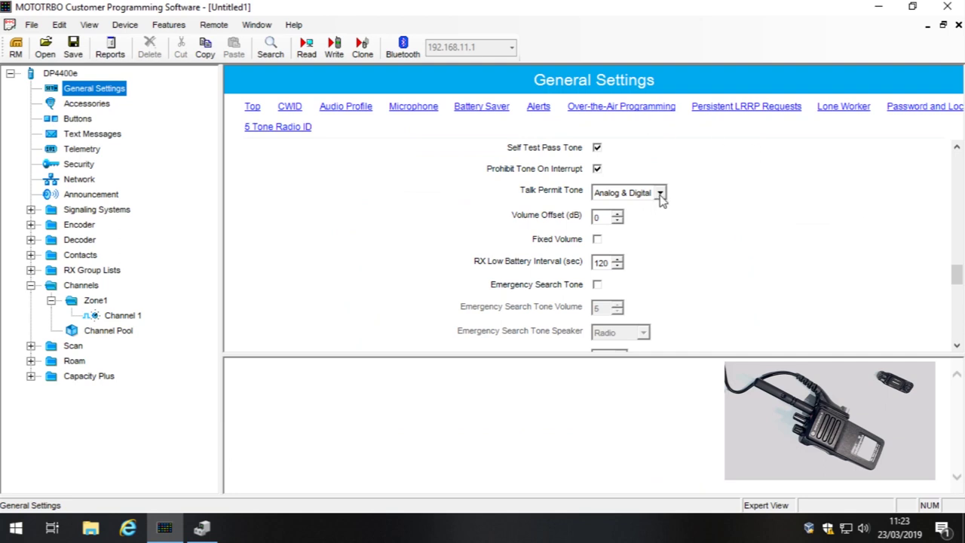
click(347, 55)
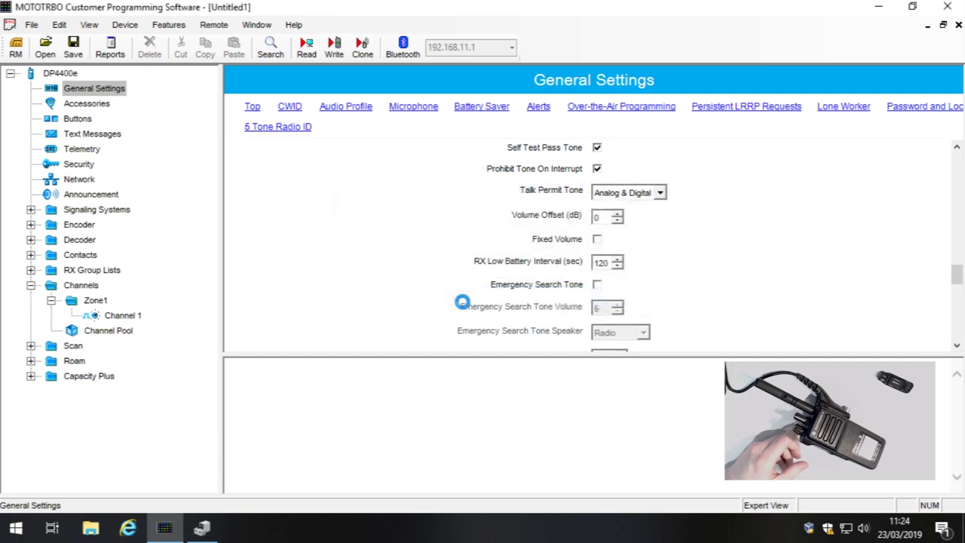
click(478, 313)
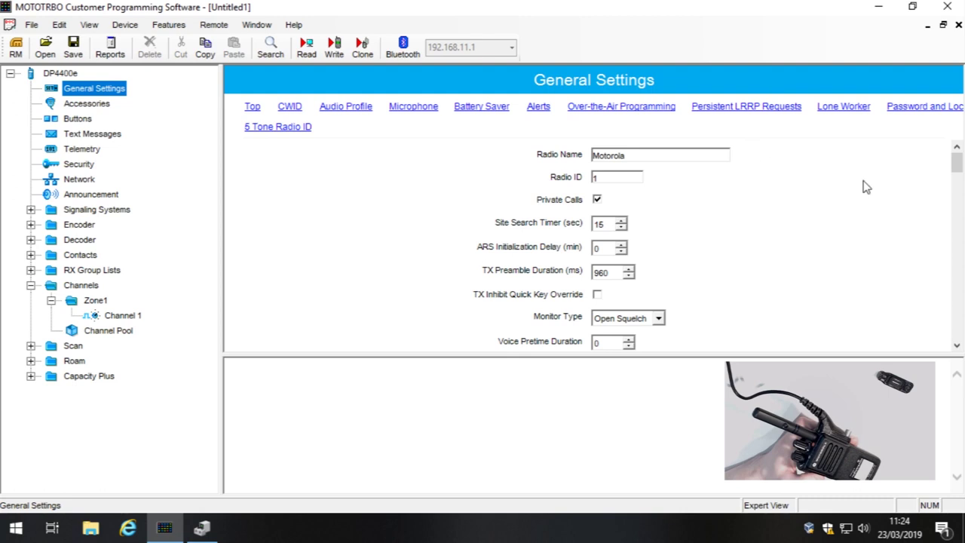
Step: Review the Alerts section of General Settings and the Accessories, Channels, Signaling Systems and Contacts sections of the codeplug
drag(956, 161, 955, 264)
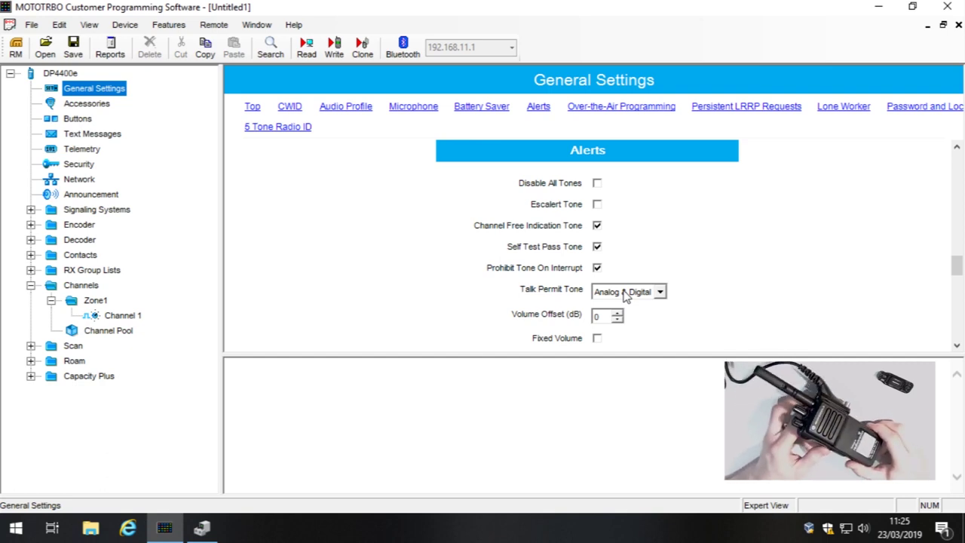
drag(957, 267, 957, 190)
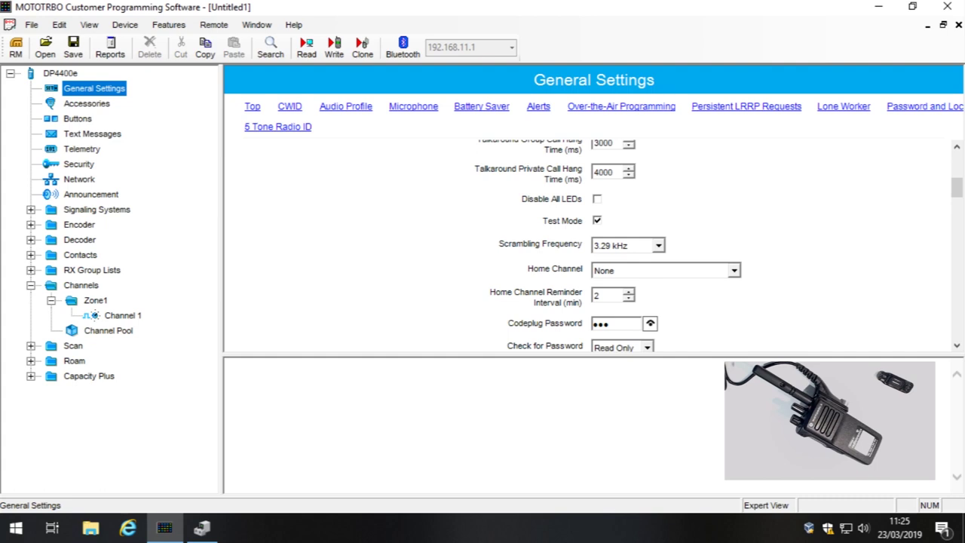
click(78, 104)
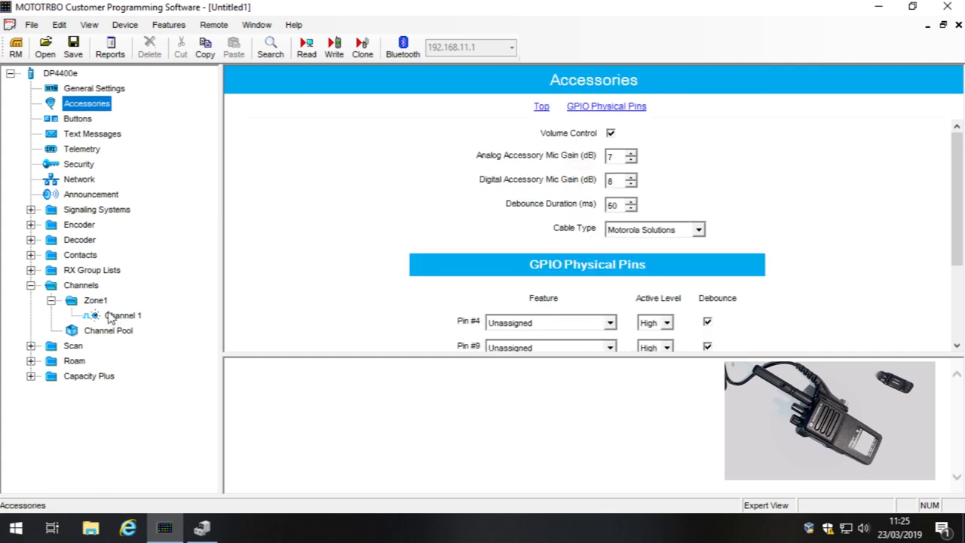
click(30, 286)
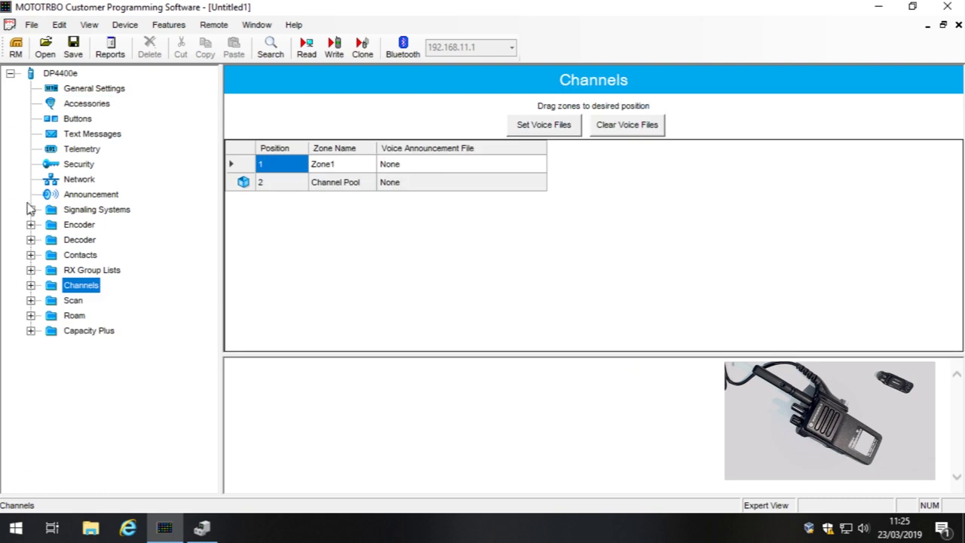
click(31, 212)
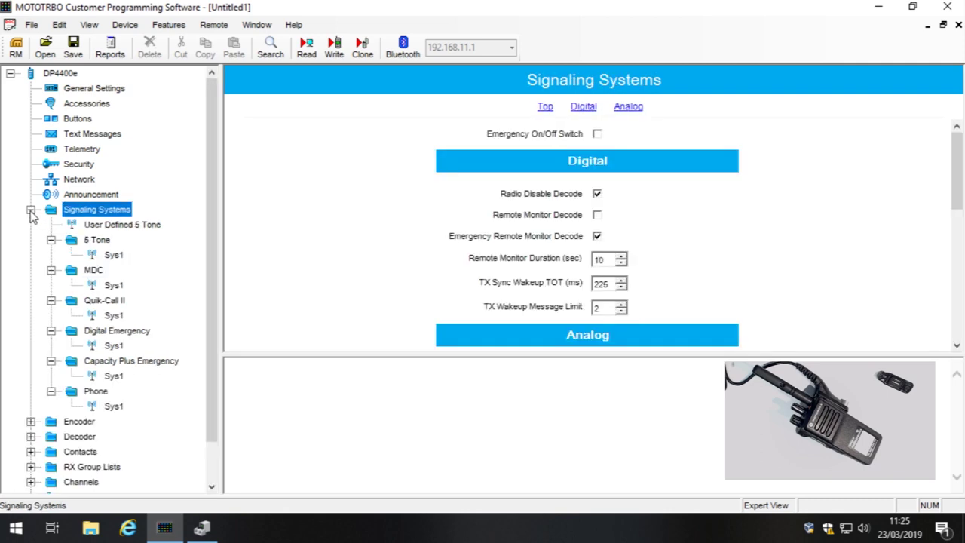
click(31, 211)
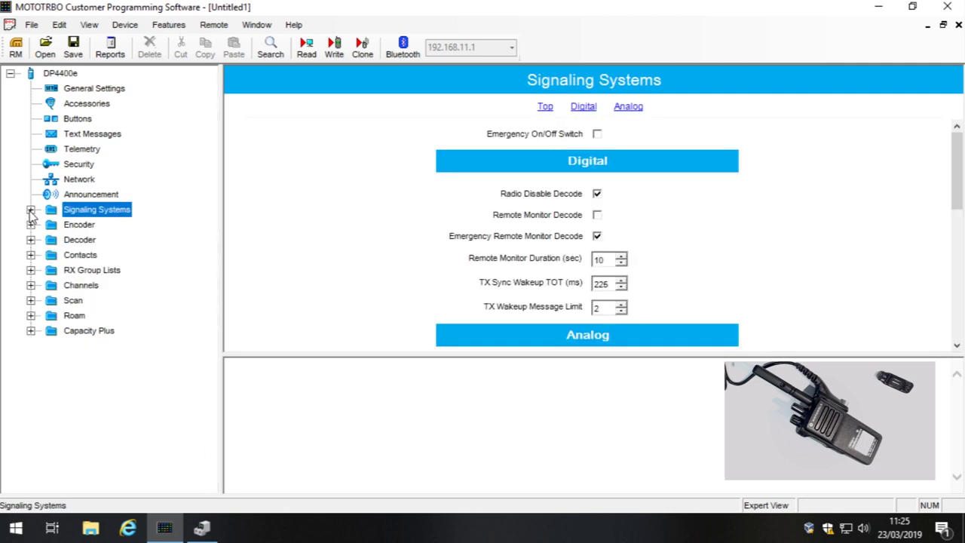
click(31, 256)
click(31, 256)
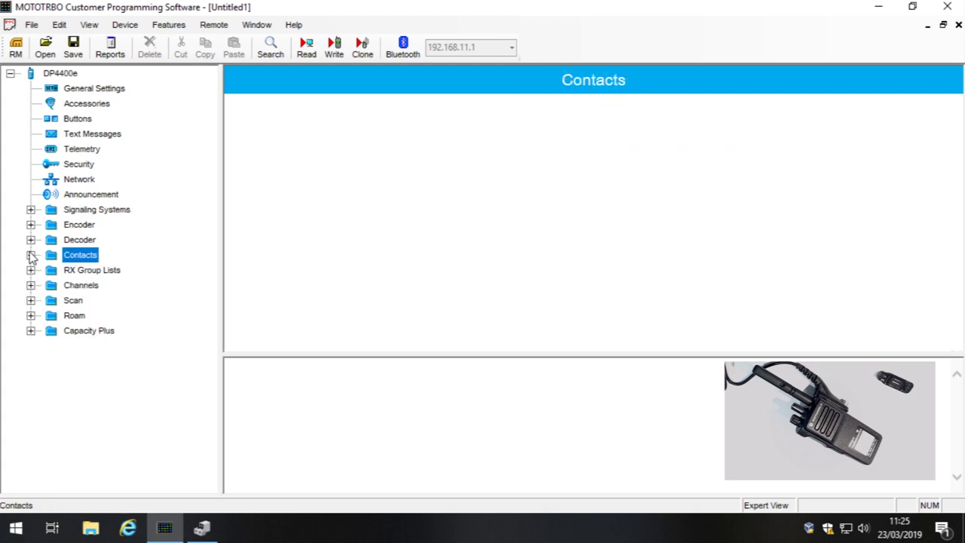
click(31, 256)
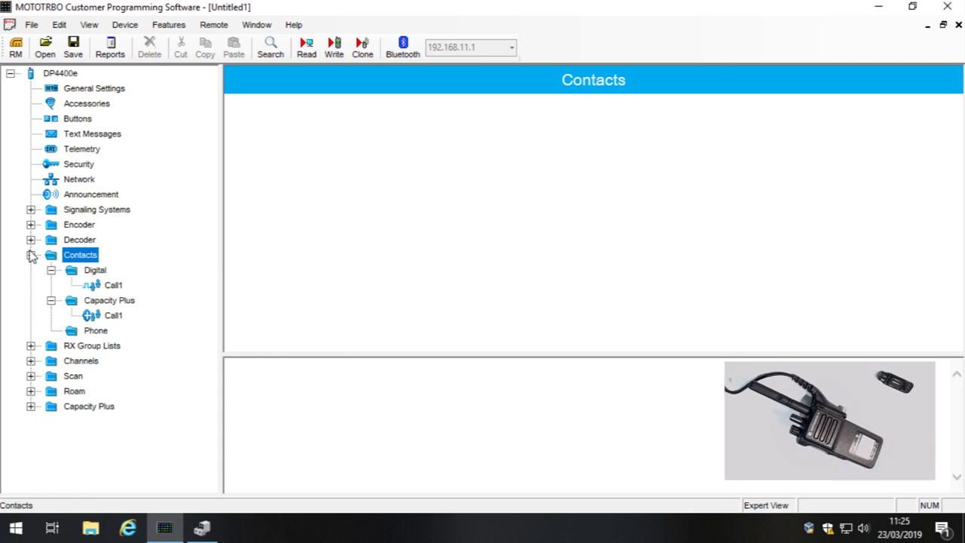
Step: Switch to Internet Explorer and search the Radiotronics site for ofcsuk
click(128, 530)
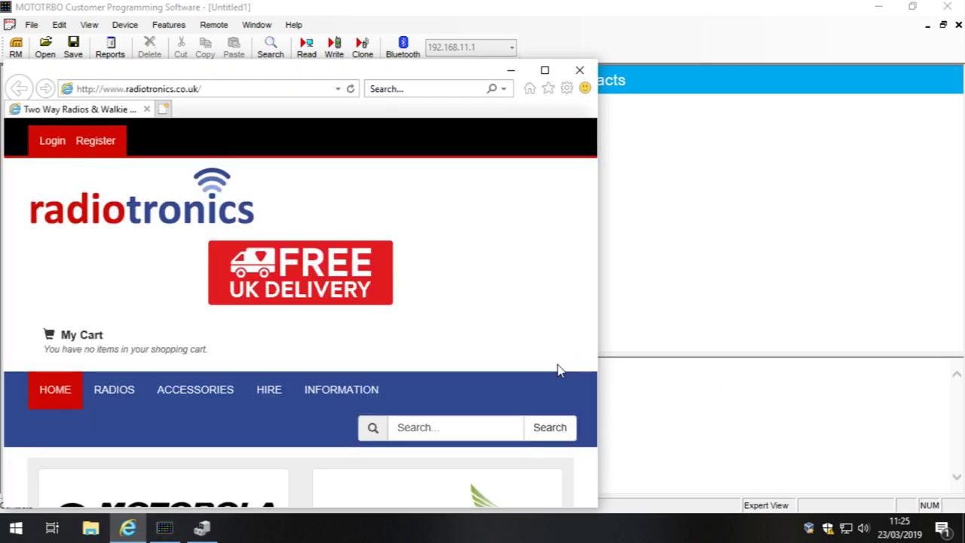
click(545, 70)
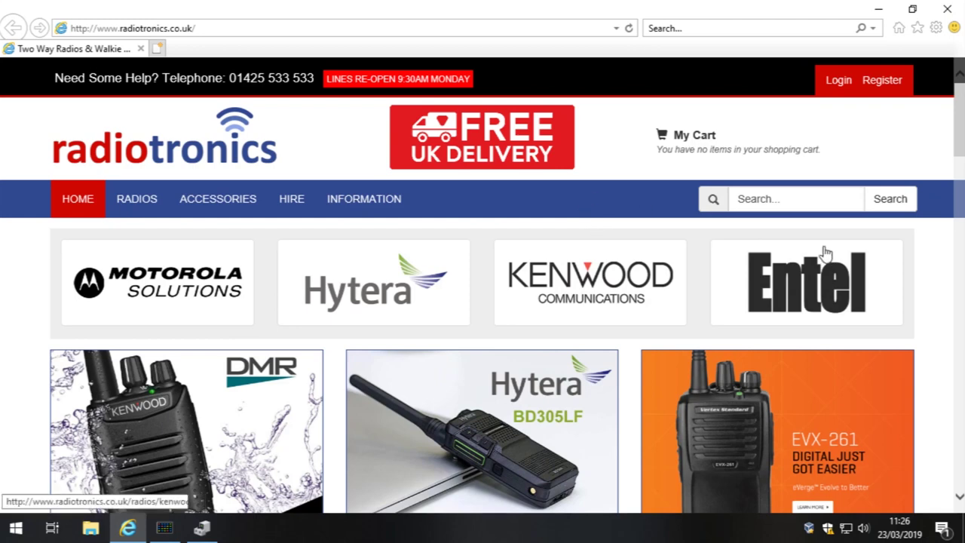
click(790, 202)
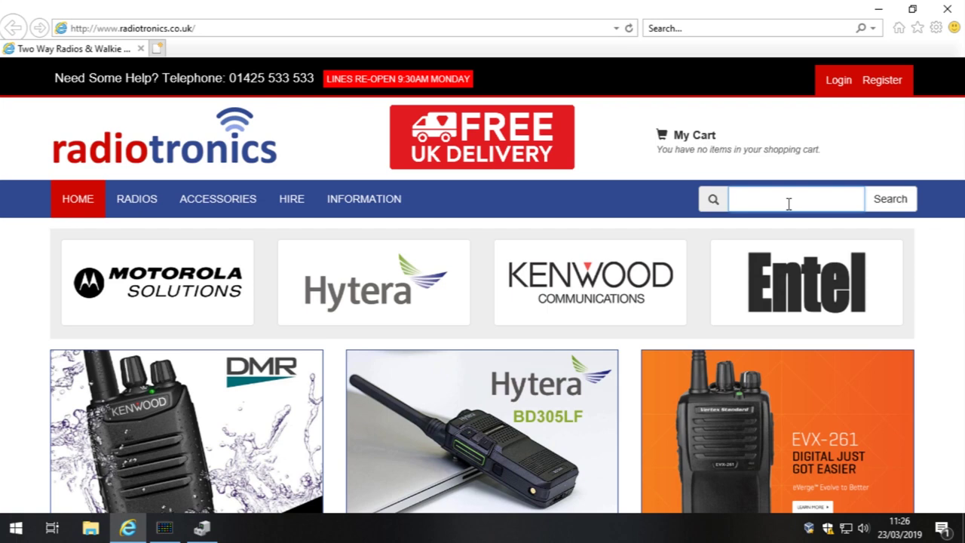
text(ofc)
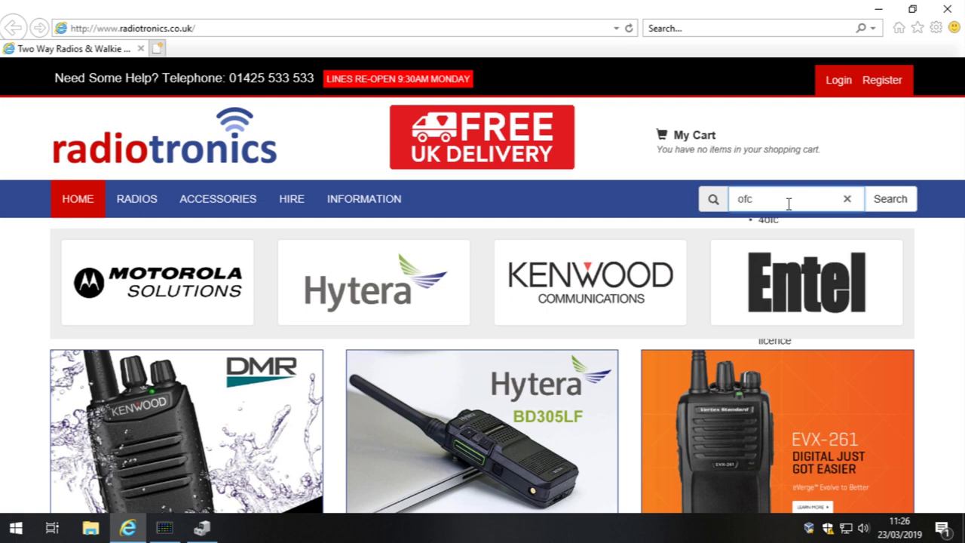
text(suk)
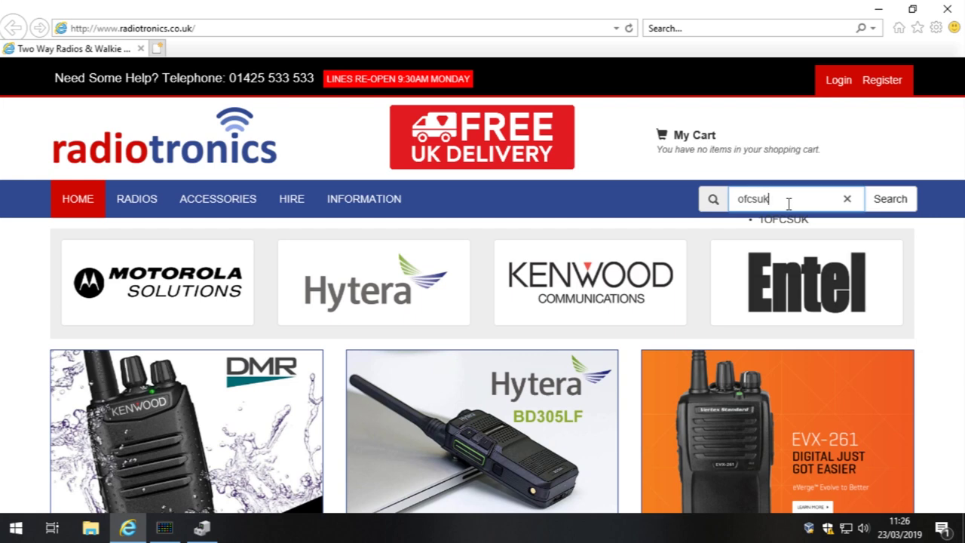
key(Left)
key(Left)
key(Left)
key(Left)
key(Left)
key(Right)
key(Return)
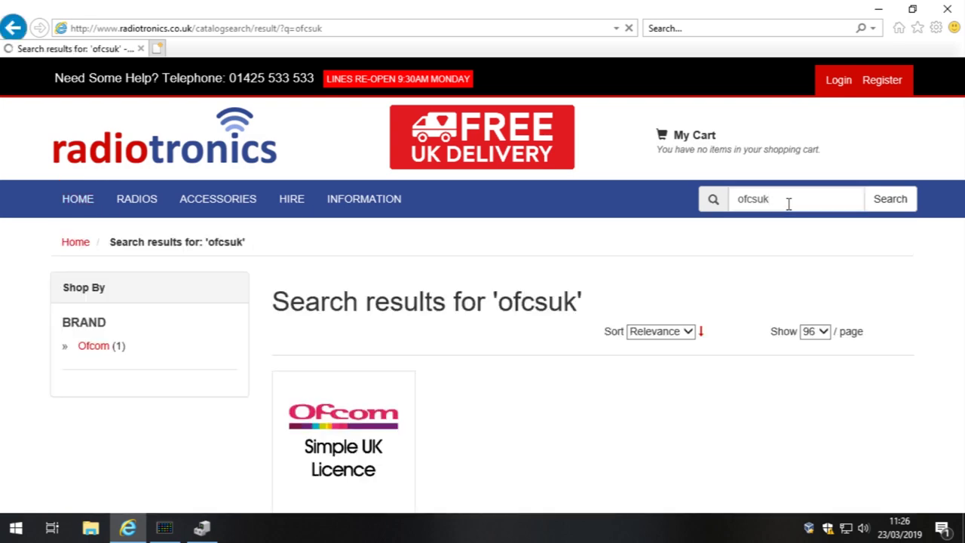
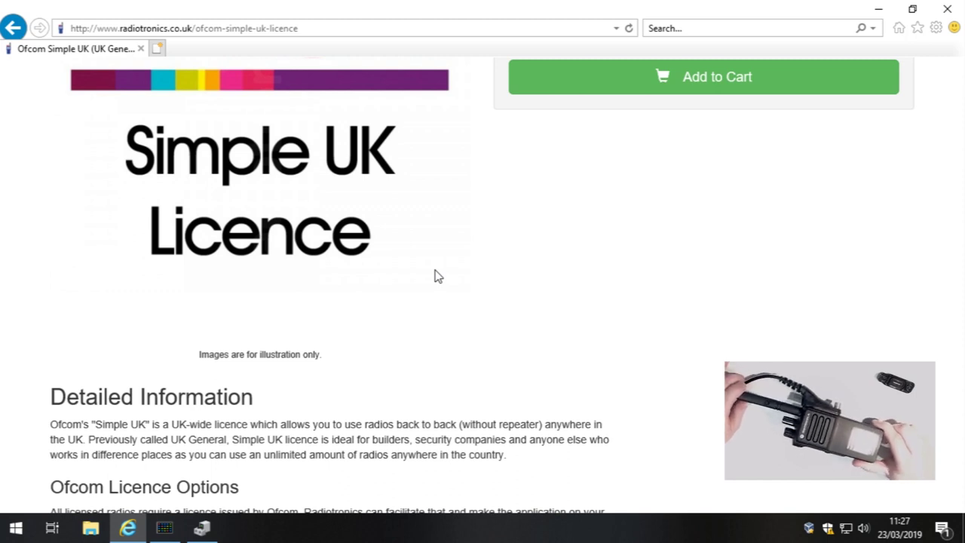
Step: Examine the price and order details of the Ofcom Simple UK Licence product and return to the radio programming software
scroll(414, 271, up, 3)
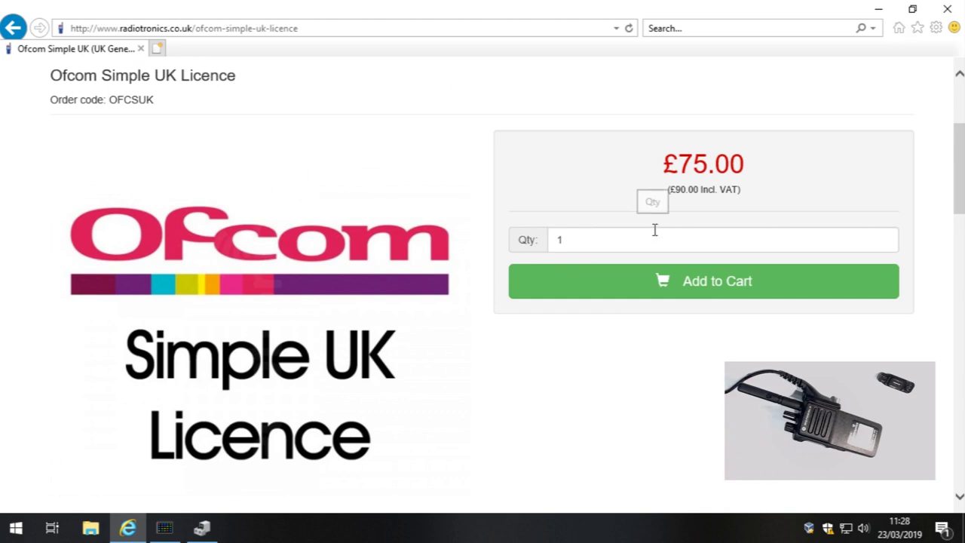
scroll(218, 101, up, 3)
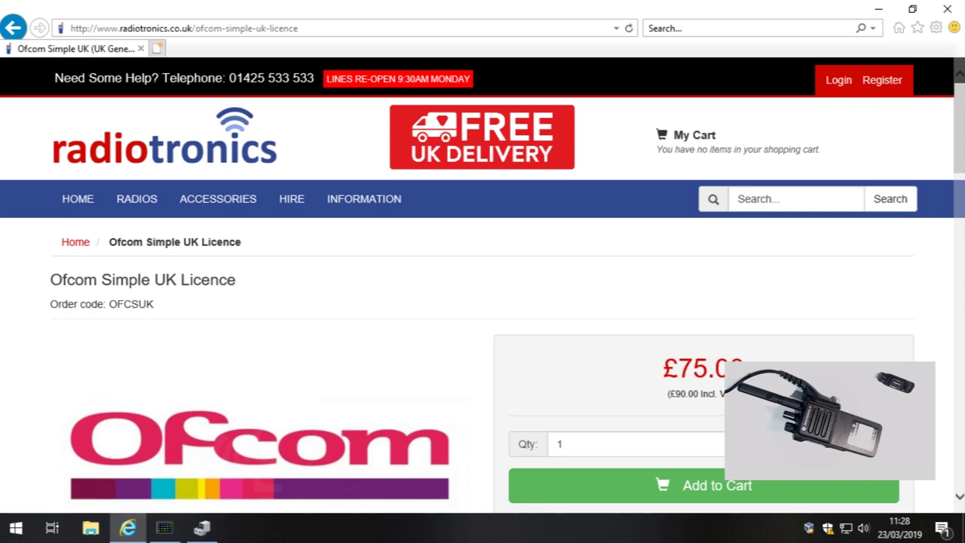
click(879, 9)
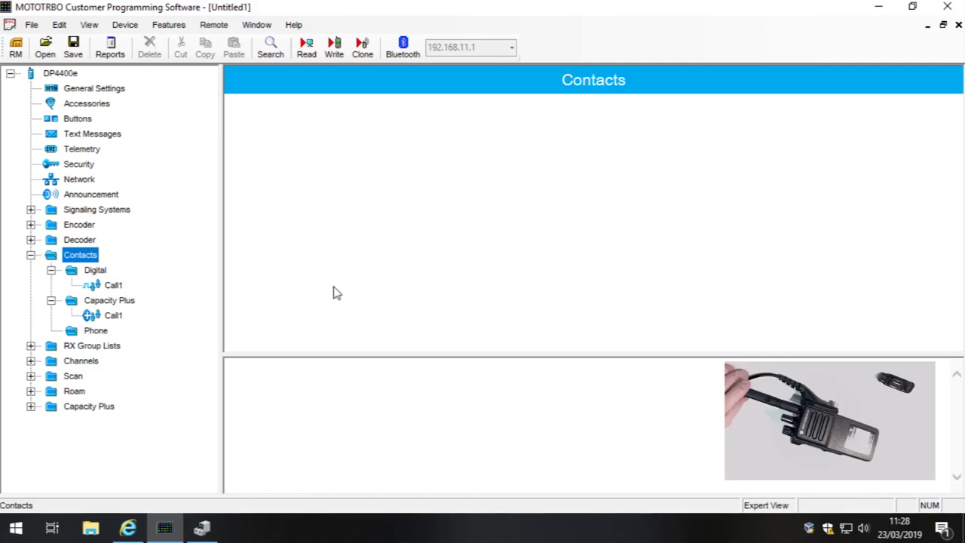
Step: Set the Call ID of the digital contact Call1 to 1
click(95, 270)
click(84, 258)
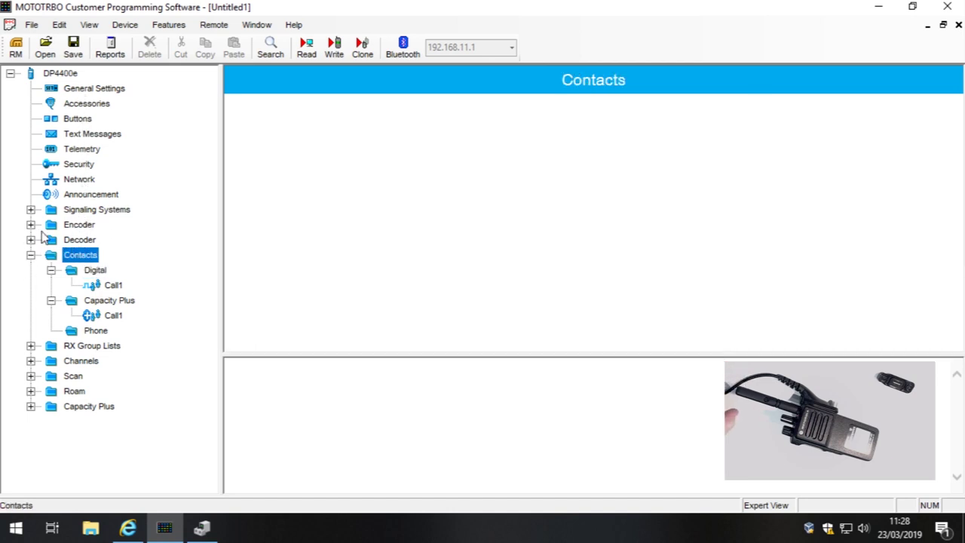
click(30, 255)
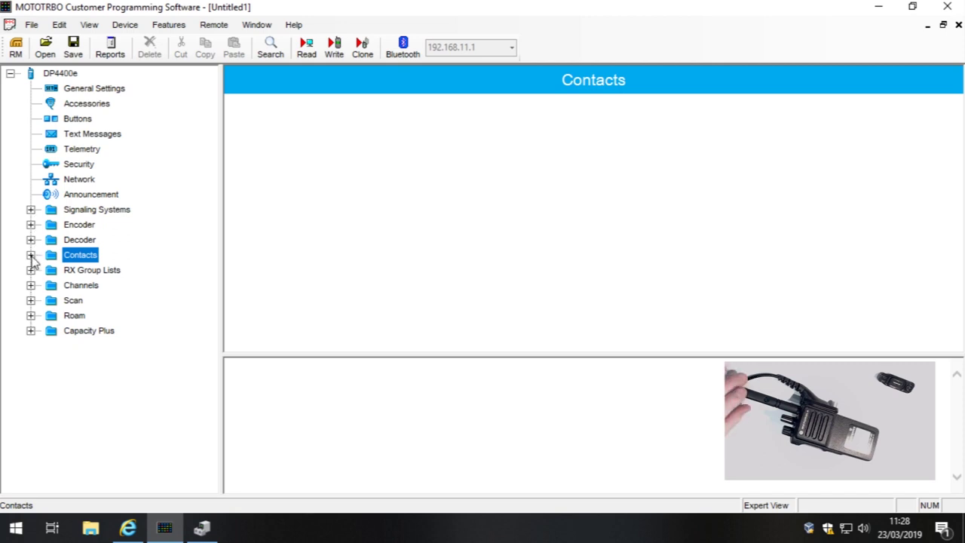
click(31, 254)
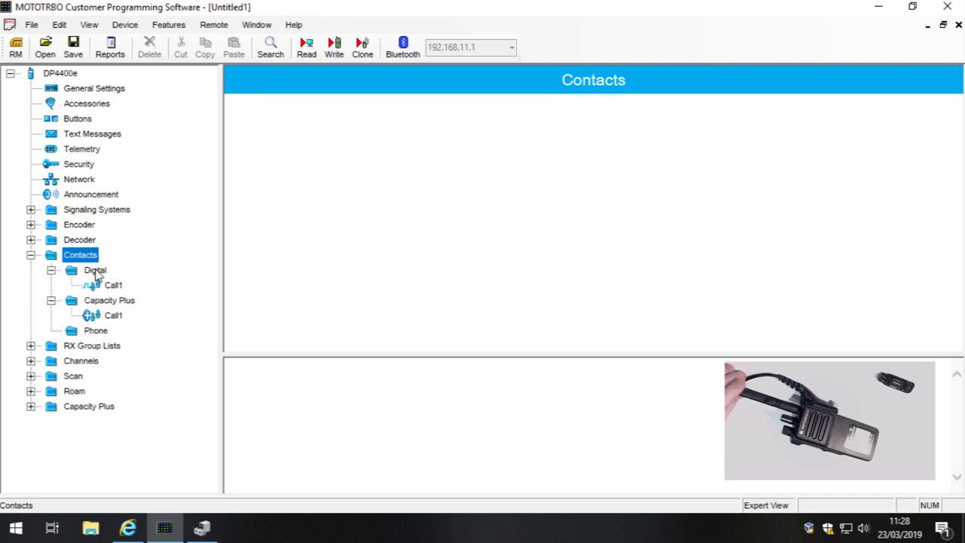
click(98, 273)
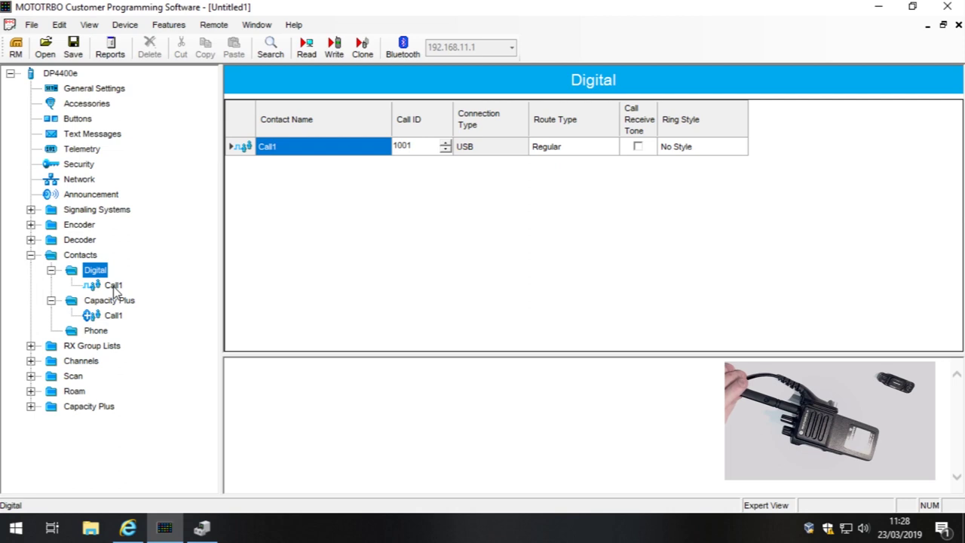
click(113, 287)
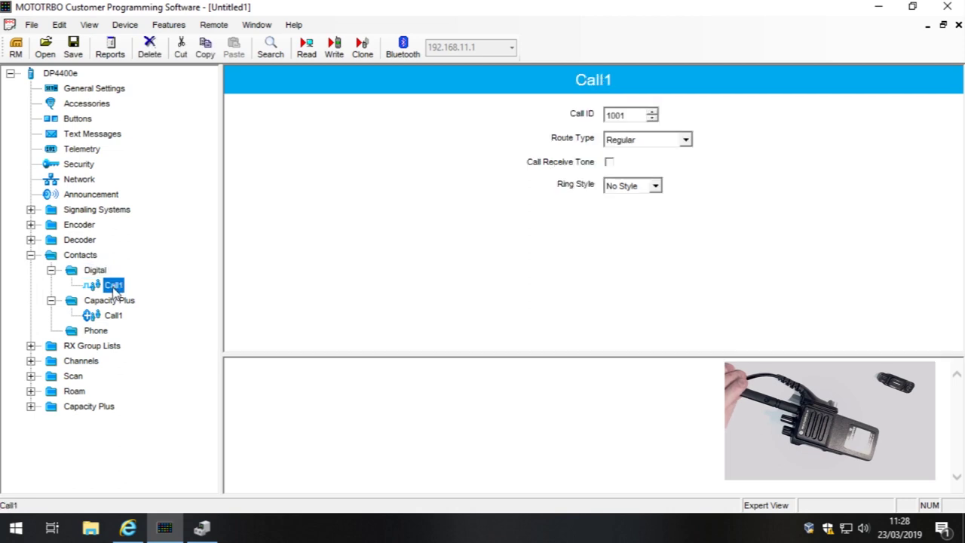
click(622, 115)
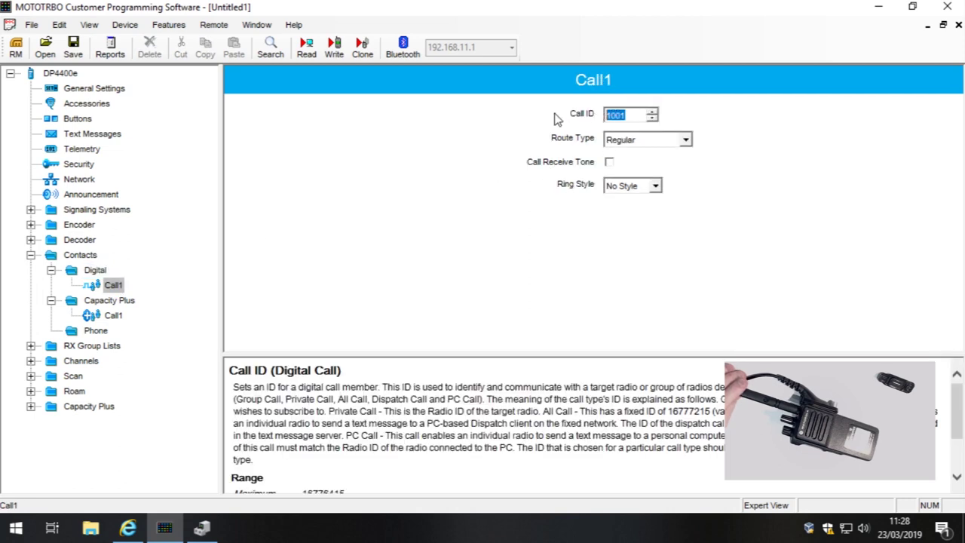
click(625, 114)
double_click(625, 114)
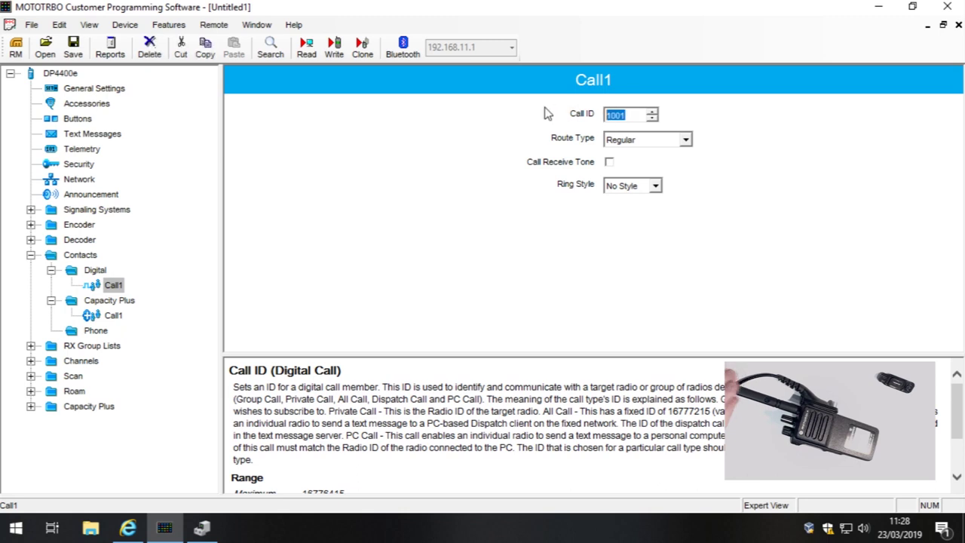
text(1)
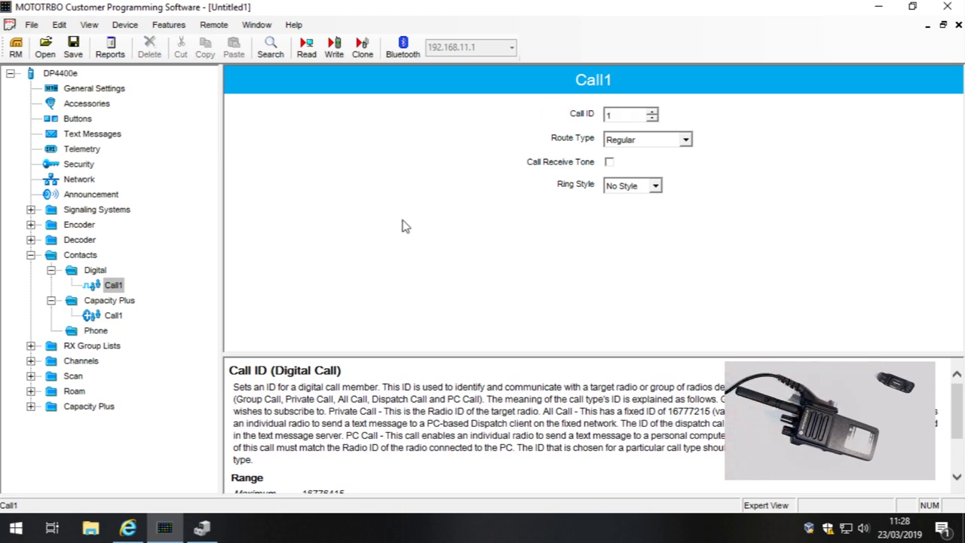
Step: Add a second group call to the Digital contacts and set its Call ID to 2
click(92, 271)
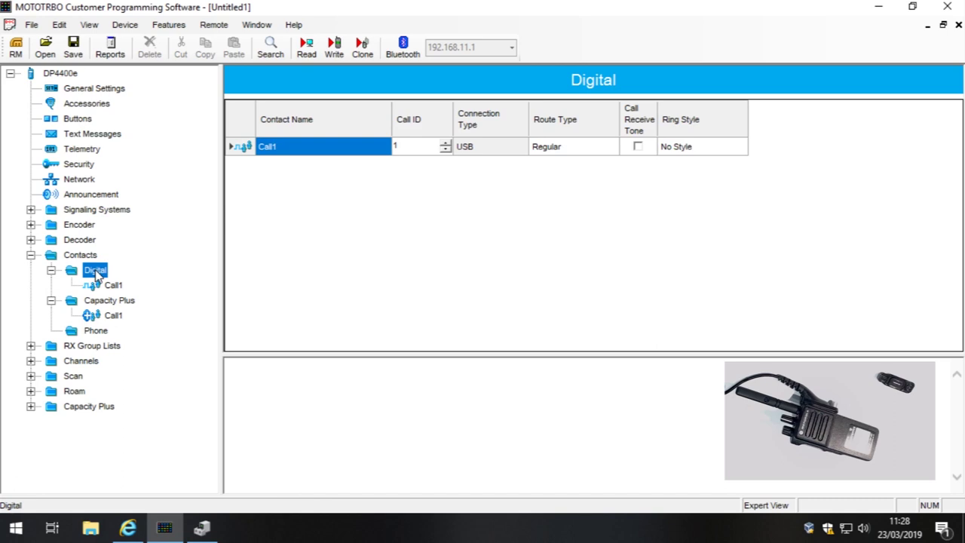
right_click(98, 270)
mouse_move(200, 285)
click(259, 279)
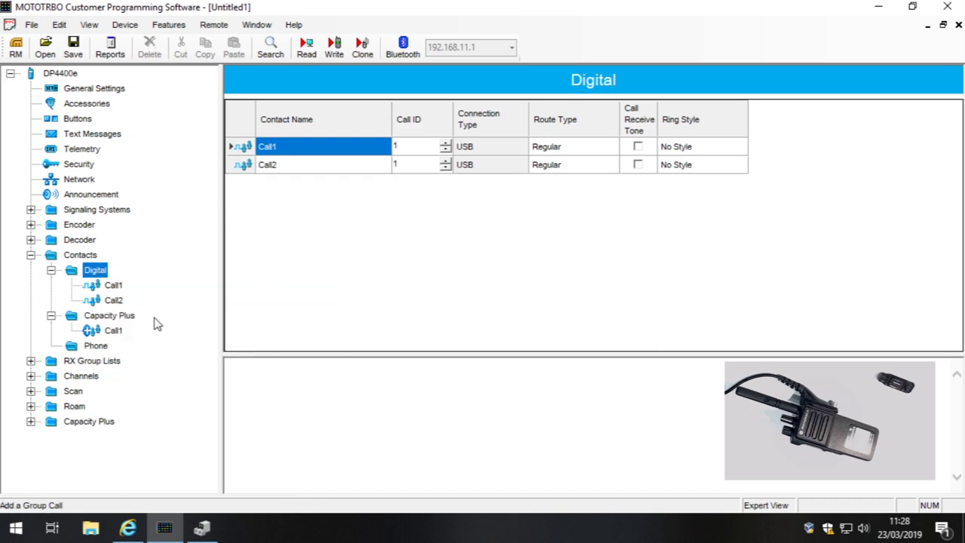
click(113, 301)
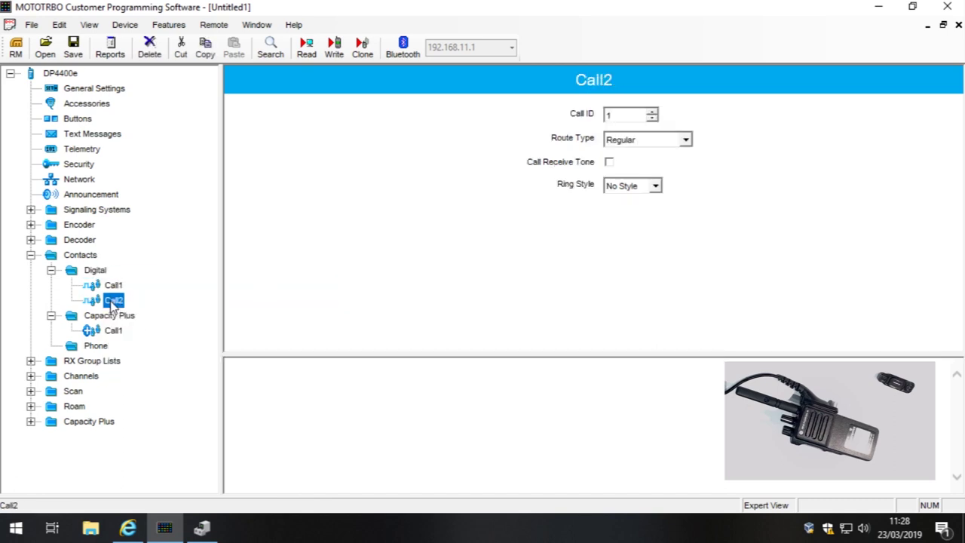
click(617, 116)
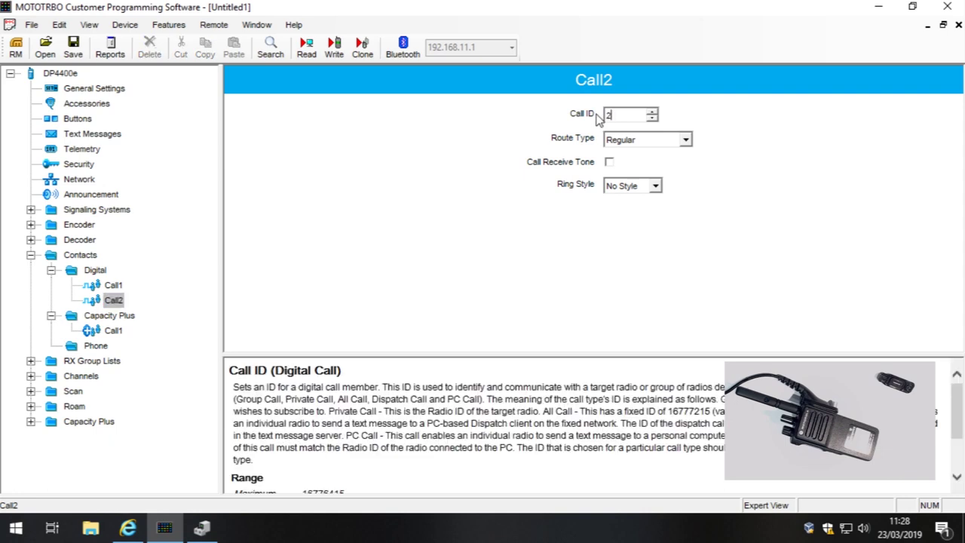
text(2)
Step: Add a third group call to the Digital contacts
click(96, 270)
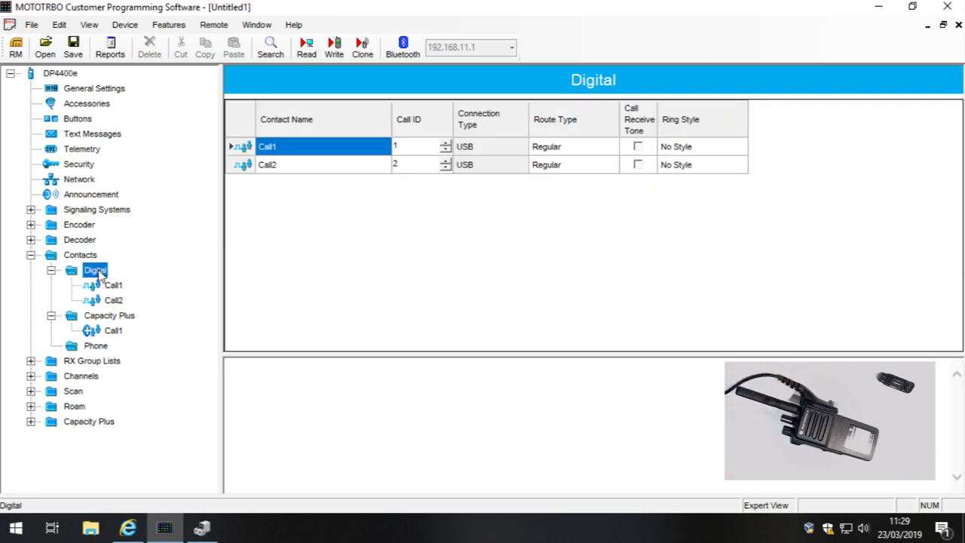
right_click(98, 270)
mouse_move(169, 285)
click(249, 282)
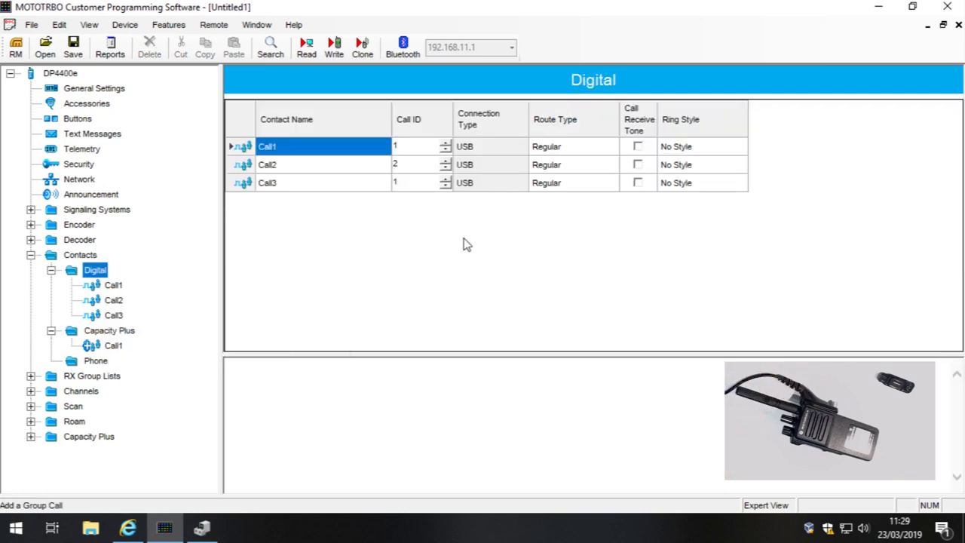
Step: Set the Call ID of the digital contact Call3 to 3 and return to the Digital contacts overview
click(115, 316)
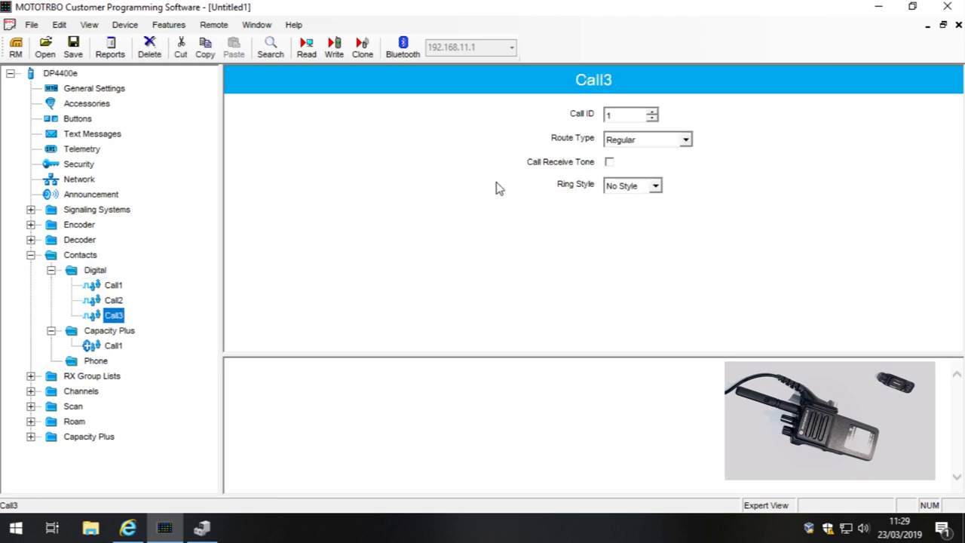
click(628, 115)
text(3)
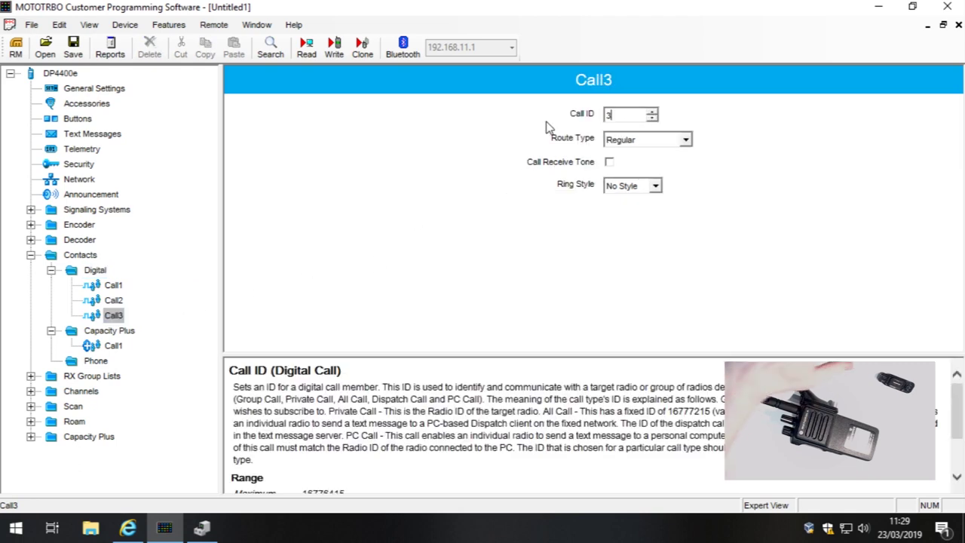
click(96, 271)
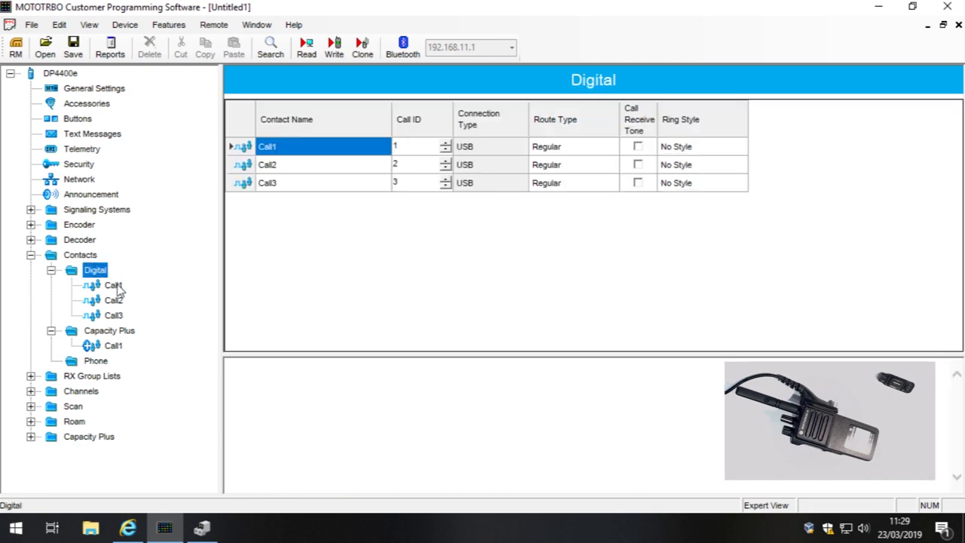
Step: Review the settings of the digital group call contacts Call1, Call2 and Call3, collapsing the Capacity Plus contacts
click(115, 287)
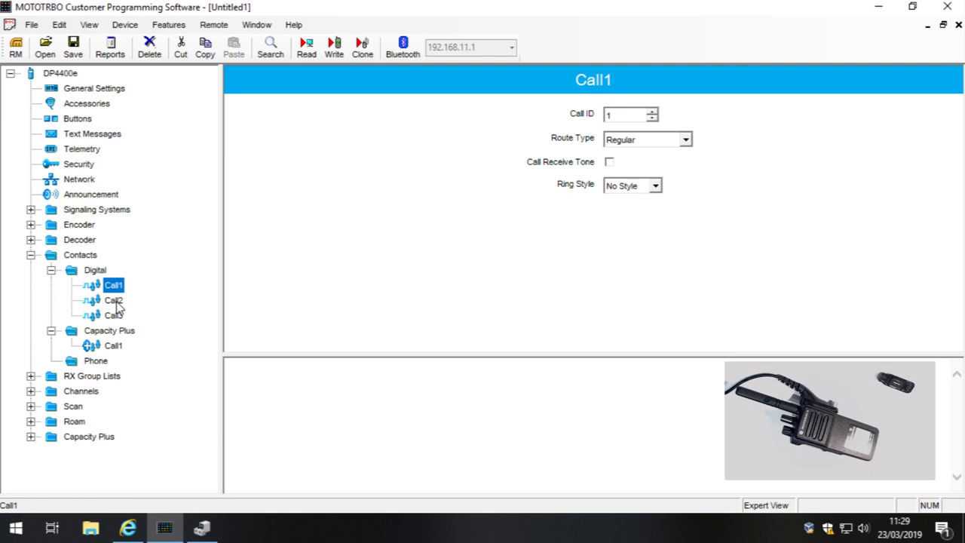
click(114, 301)
click(114, 316)
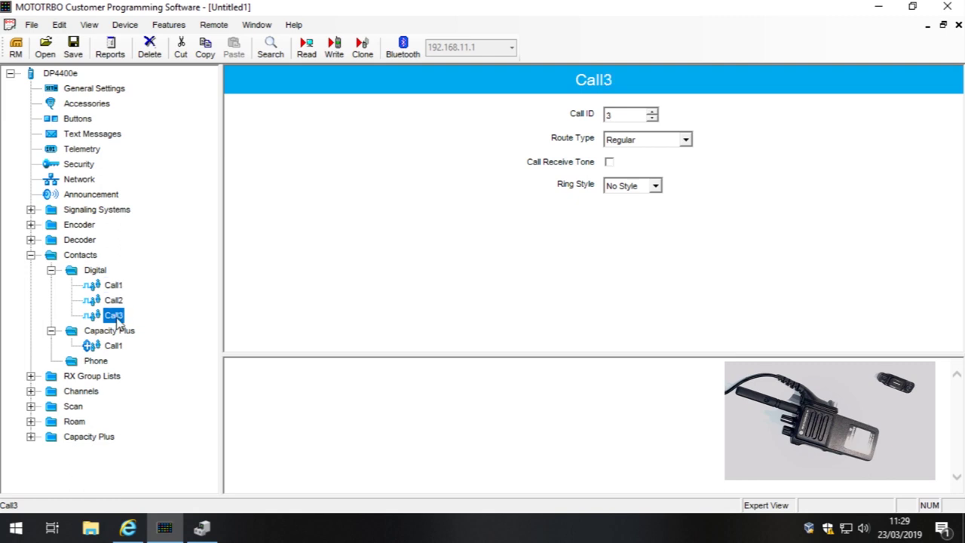
click(116, 302)
click(117, 312)
click(118, 306)
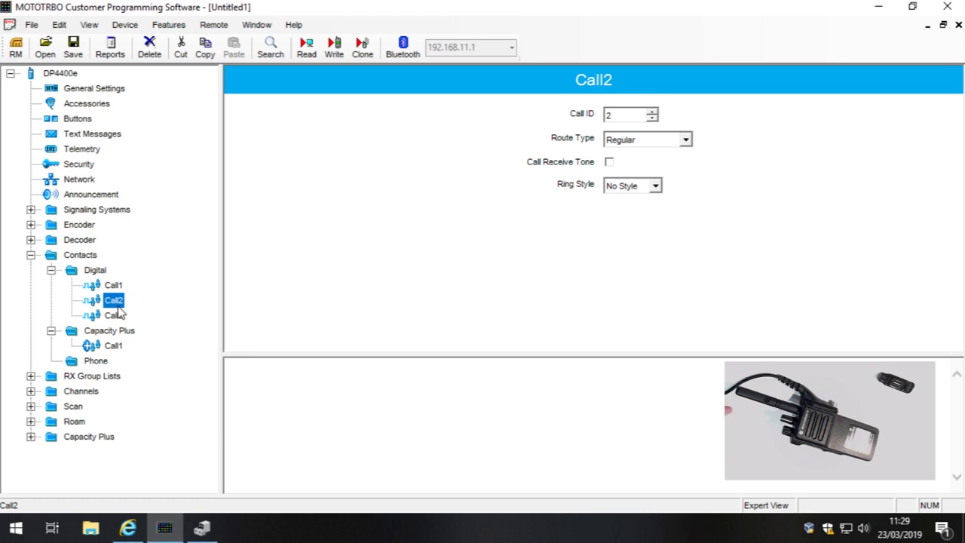
click(114, 287)
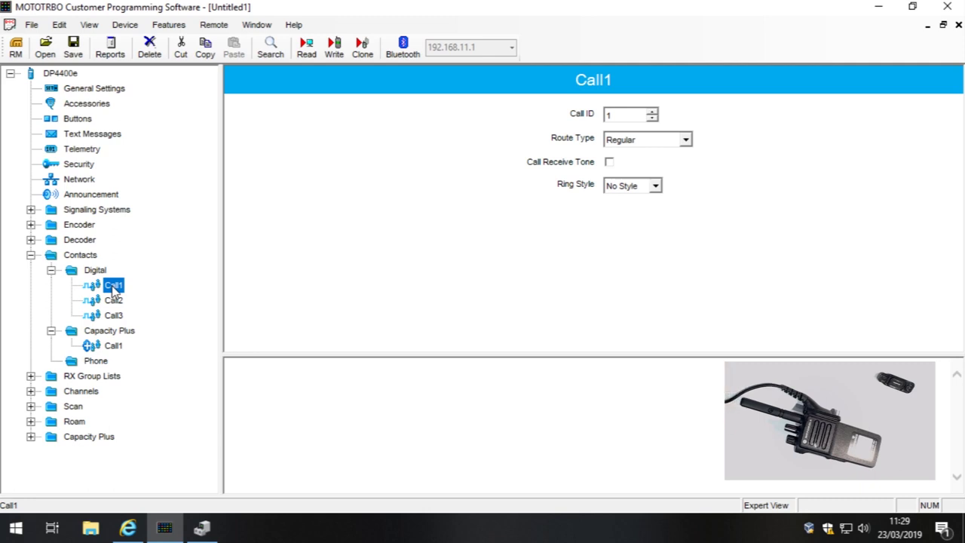
click(115, 302)
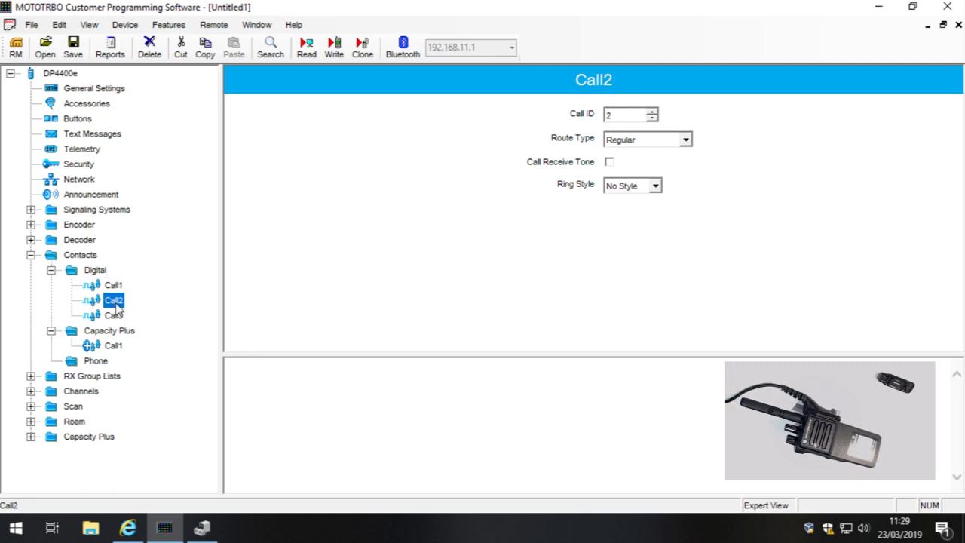
click(118, 317)
click(114, 302)
click(114, 287)
click(111, 302)
click(114, 316)
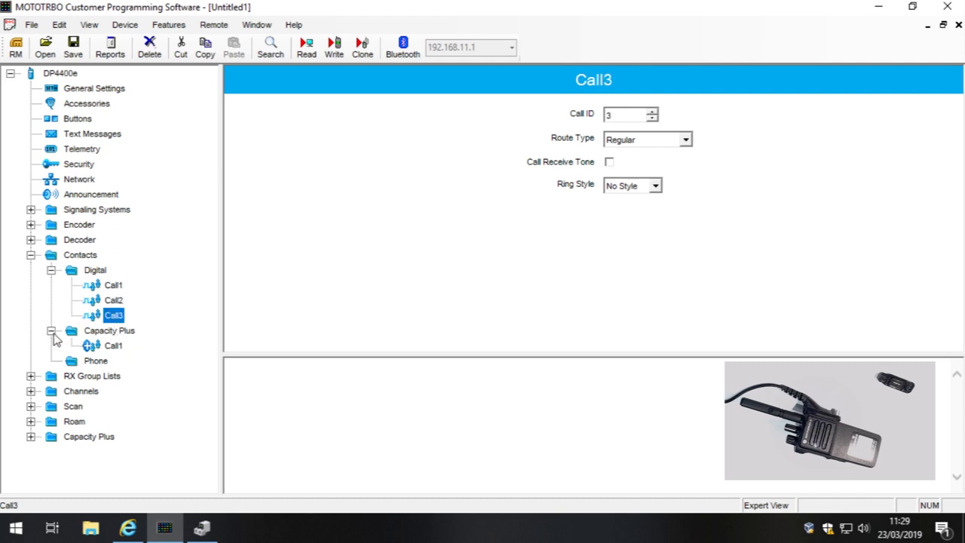
click(52, 332)
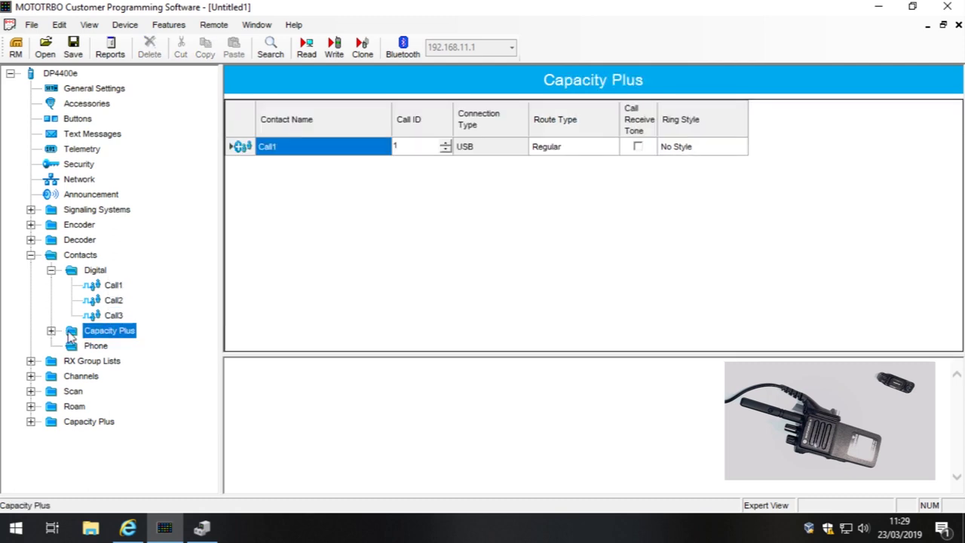
click(115, 288)
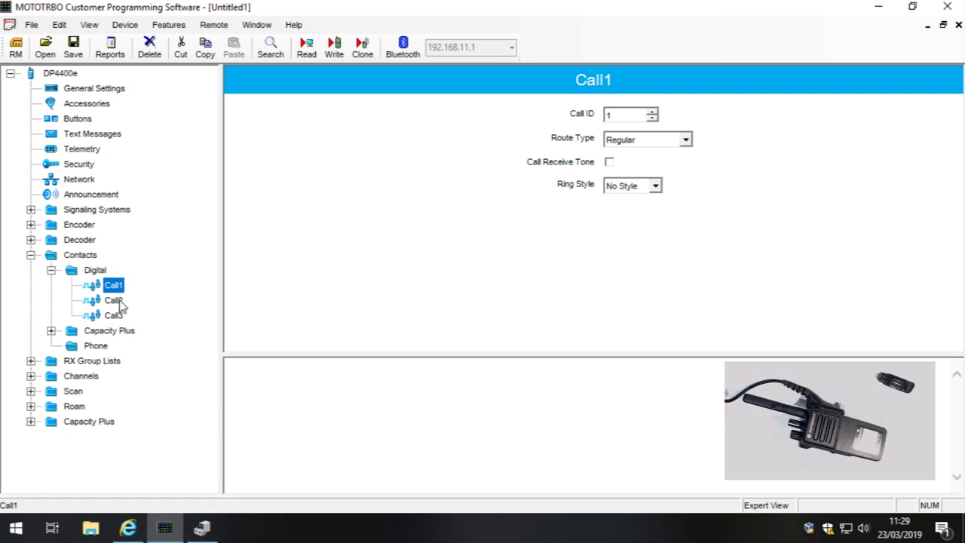
click(117, 302)
click(115, 315)
click(115, 285)
click(114, 300)
click(114, 315)
click(114, 300)
click(115, 285)
click(119, 315)
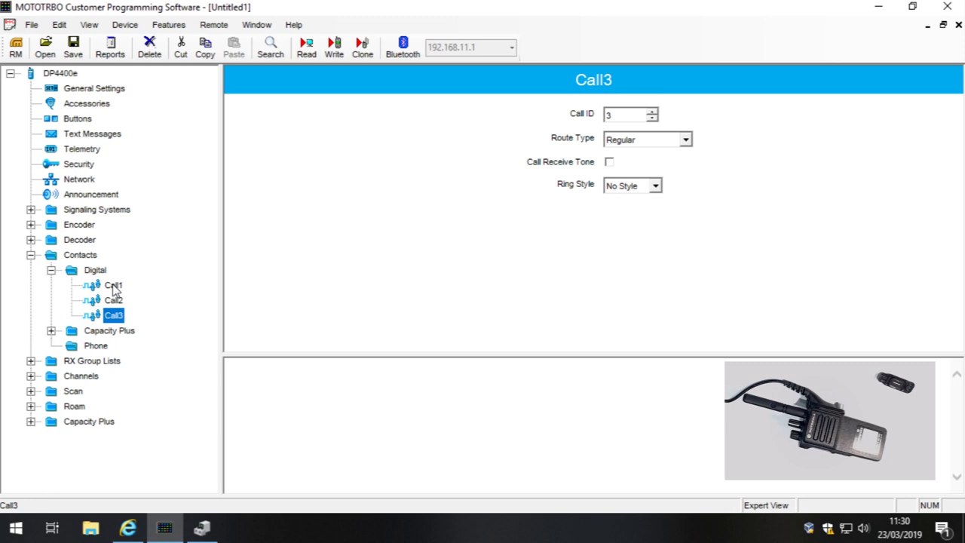
click(115, 287)
click(121, 302)
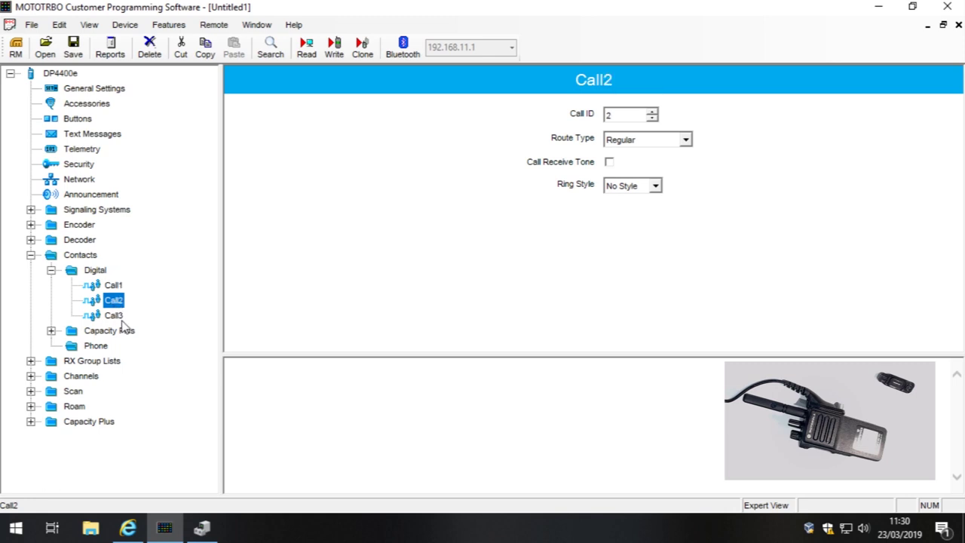
click(119, 319)
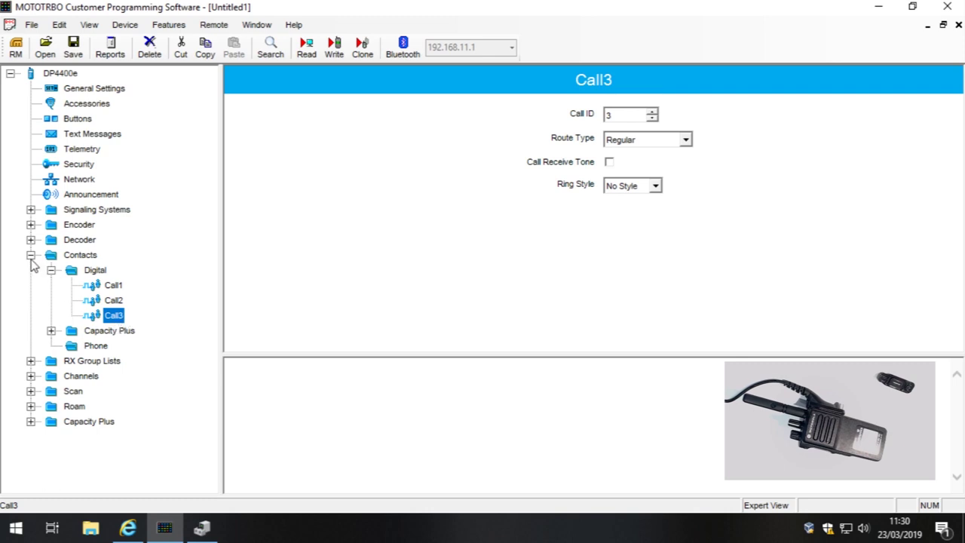
Step: Check the Call ID field of each digital contact and the call types that can be added to the Digital contacts
click(115, 286)
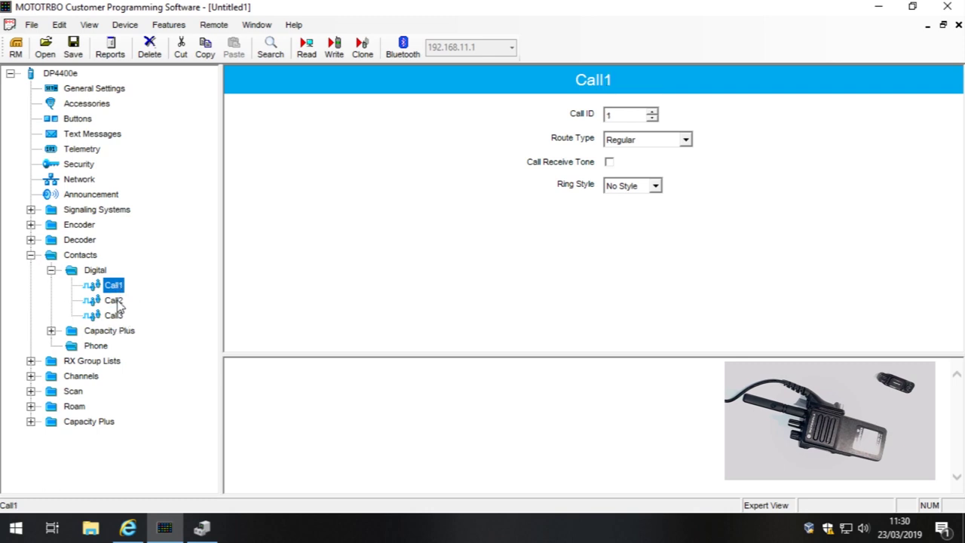
click(616, 116)
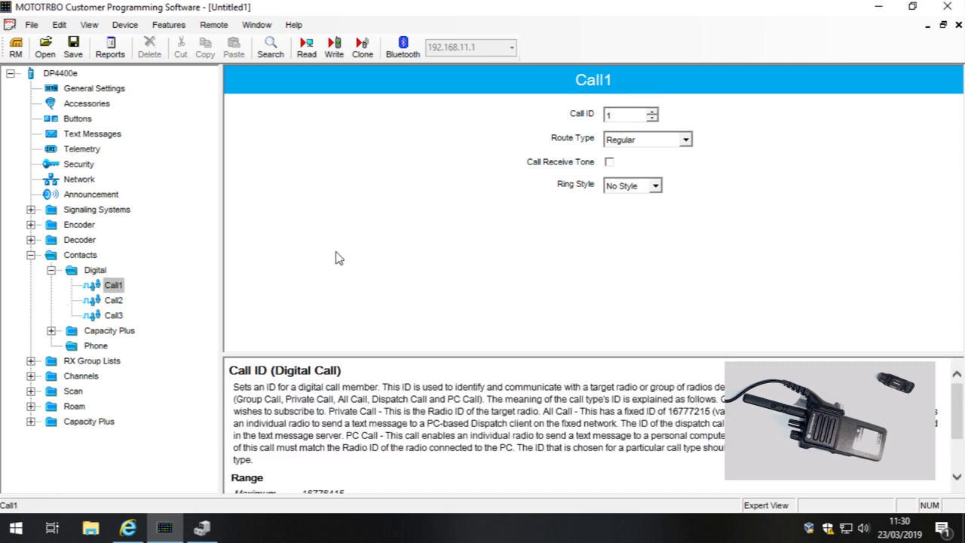
click(114, 300)
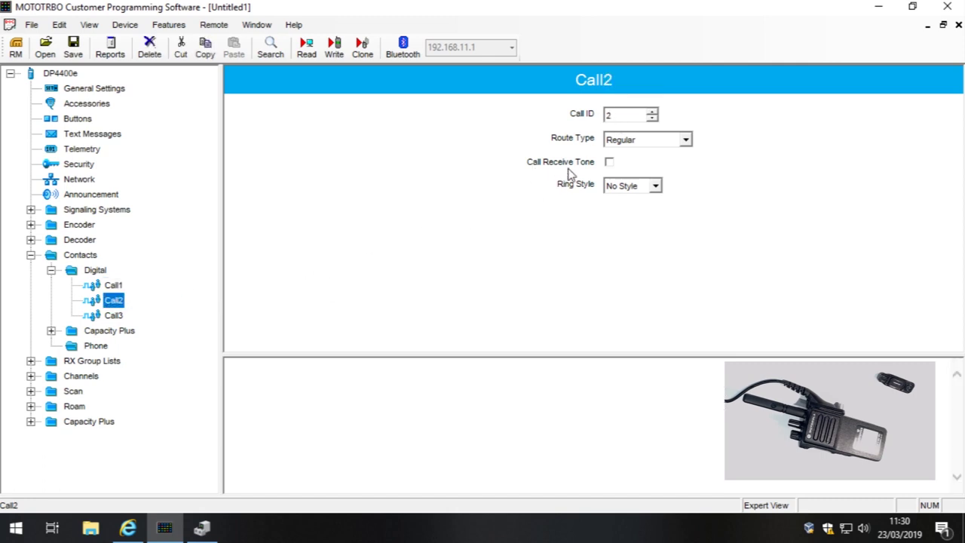
click(634, 115)
click(113, 315)
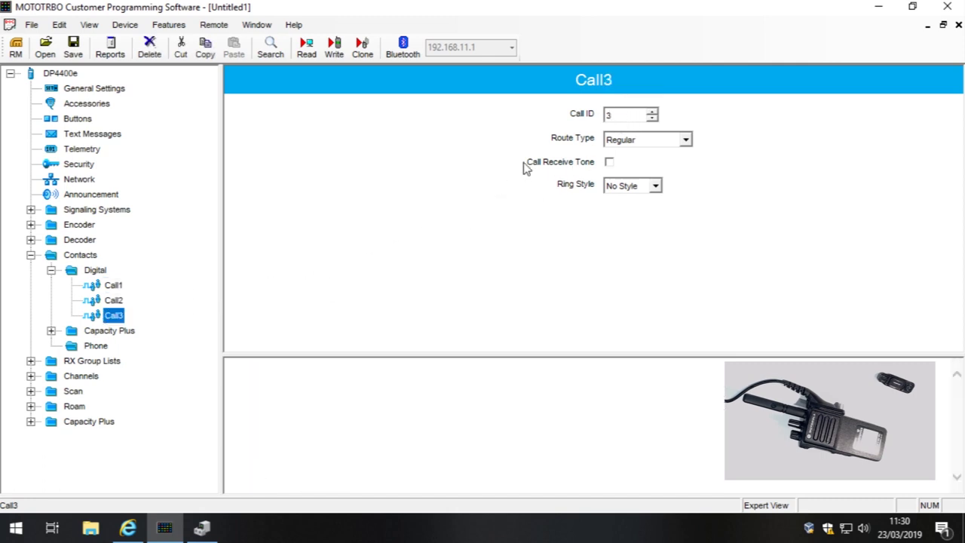
click(635, 116)
right_click(96, 271)
mouse_move(143, 290)
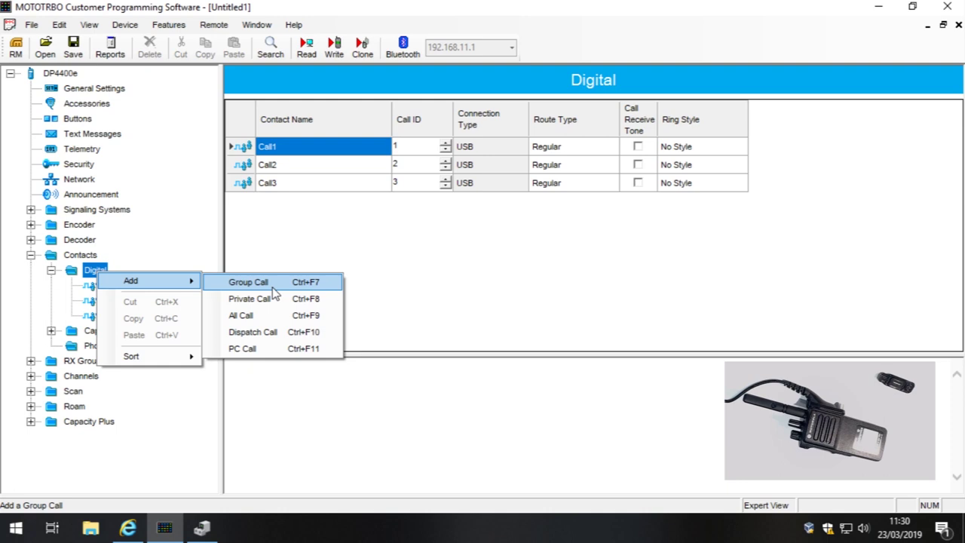
click(282, 231)
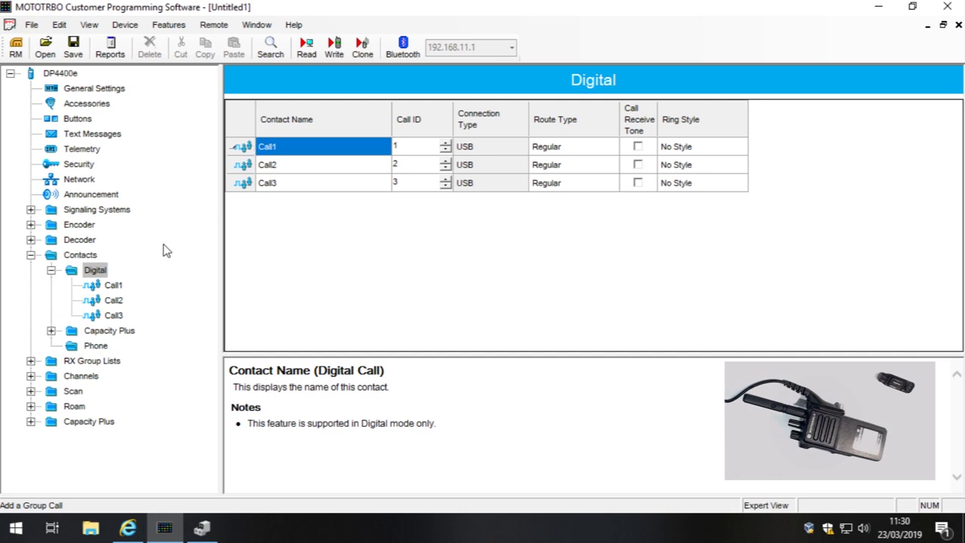
Step: Open the digital RX group list Call1 and examine its available and member groups
click(31, 256)
click(30, 270)
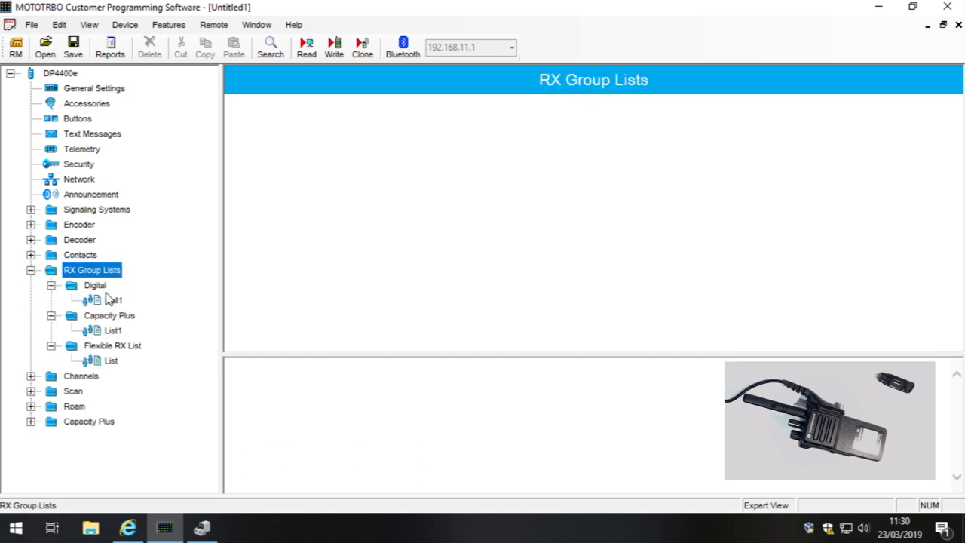
click(50, 316)
click(50, 331)
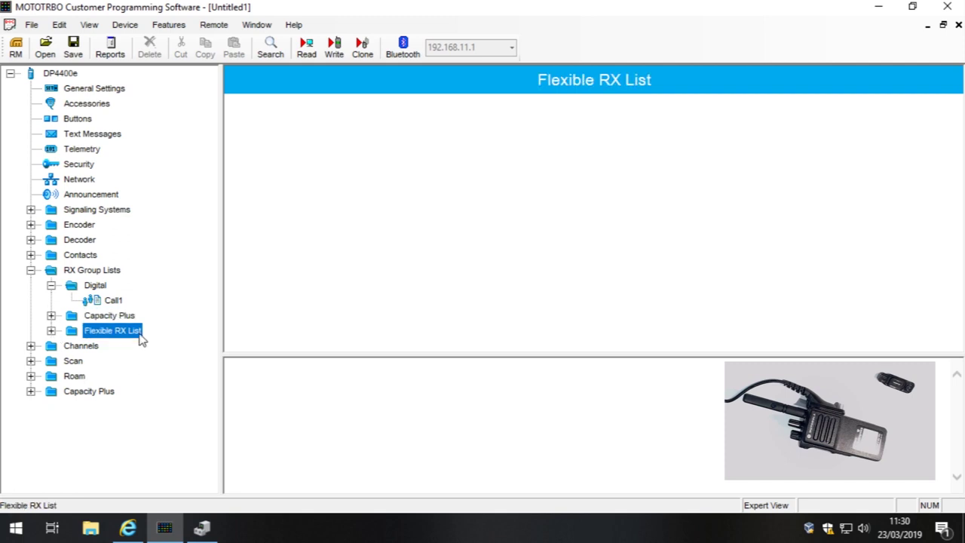
click(113, 301)
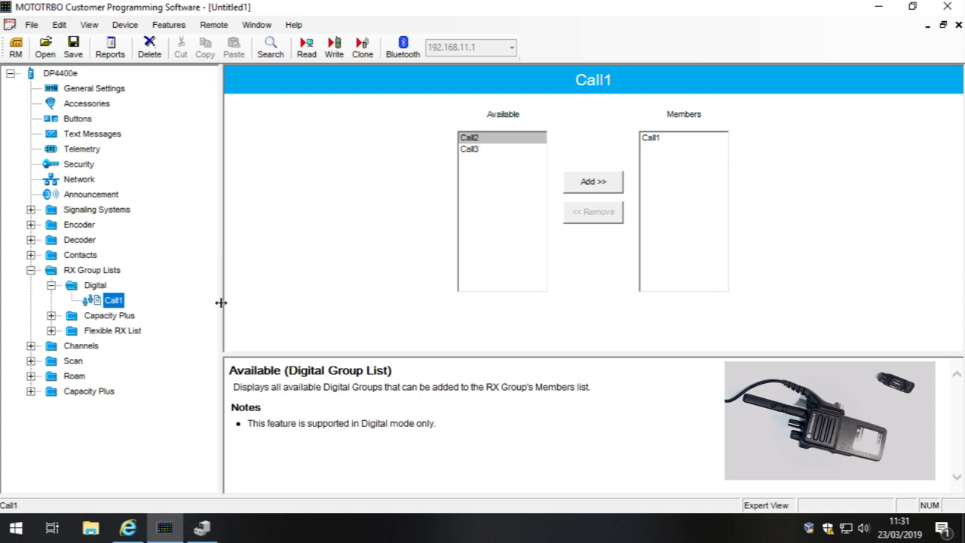
click(104, 286)
click(112, 300)
click(669, 142)
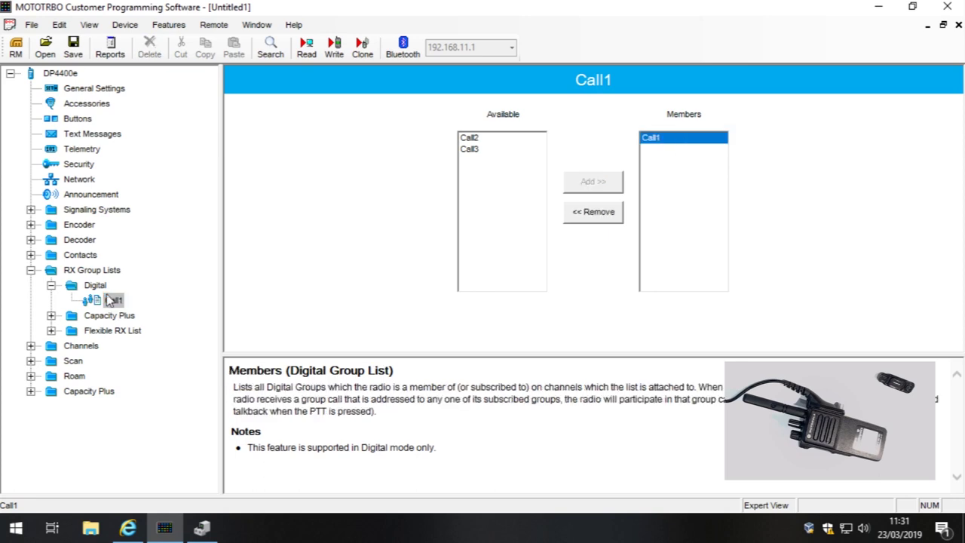
Step: Add two more RX group lists under the Digital RX Group Lists
right_click(106, 287)
mouse_move(135, 295)
click(269, 302)
right_click(97, 285)
mouse_move(172, 298)
click(257, 294)
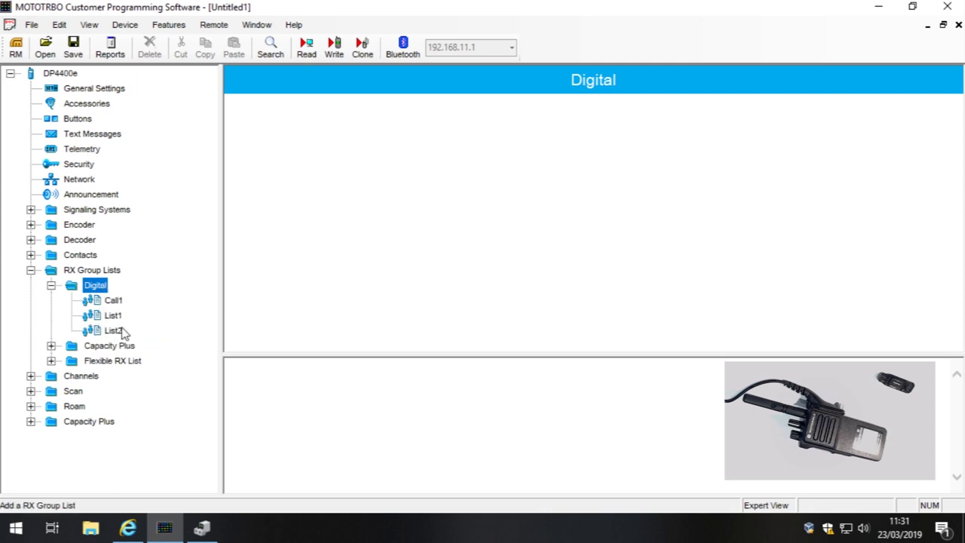
Step: Try to rename the digital RX group list Call1 as List1
click(114, 302)
click(119, 301)
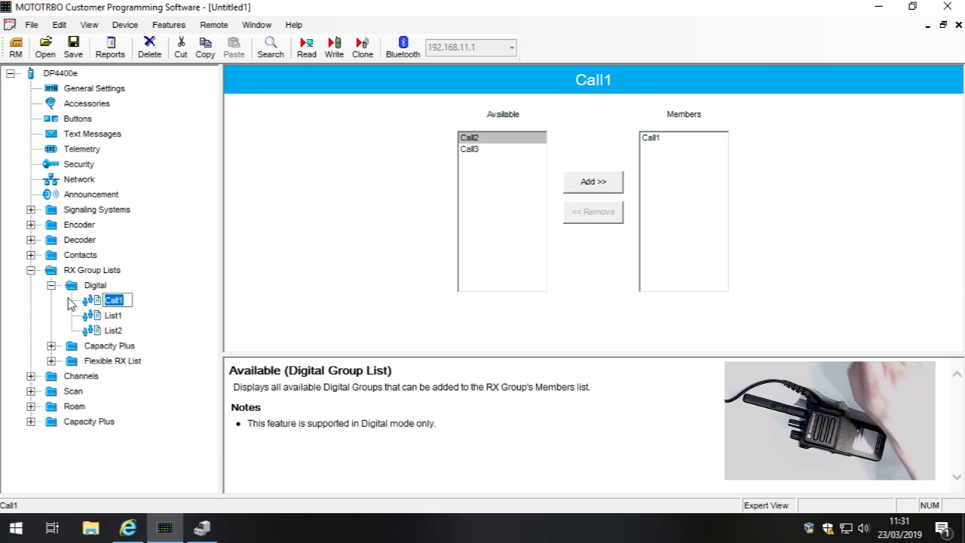
text(List1)
key(Return)
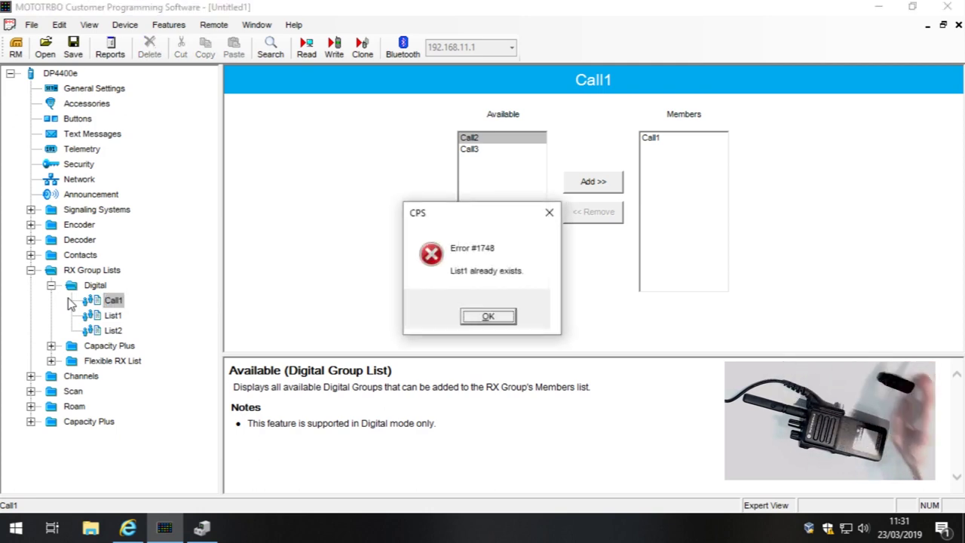
click(489, 317)
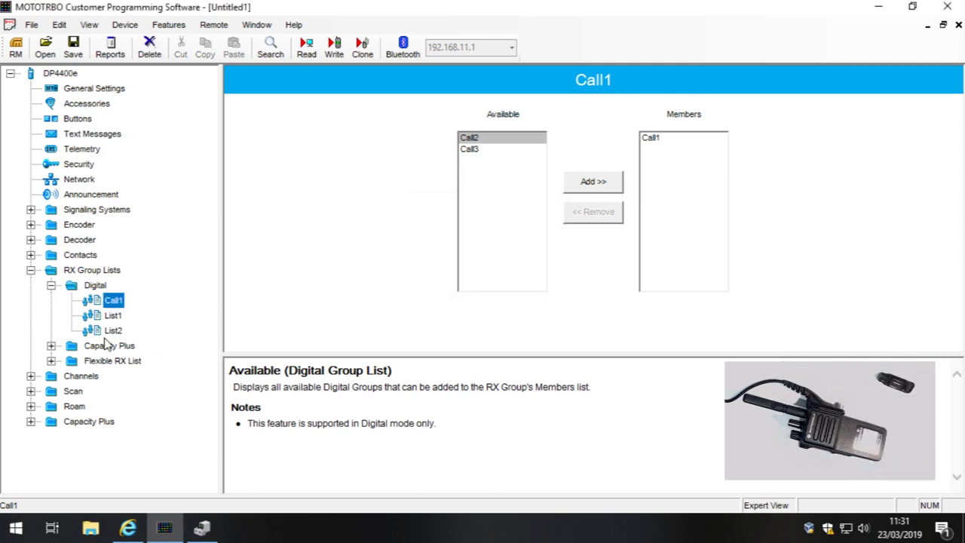
Step: Rename the digital RX group list List2 as List3
click(110, 333)
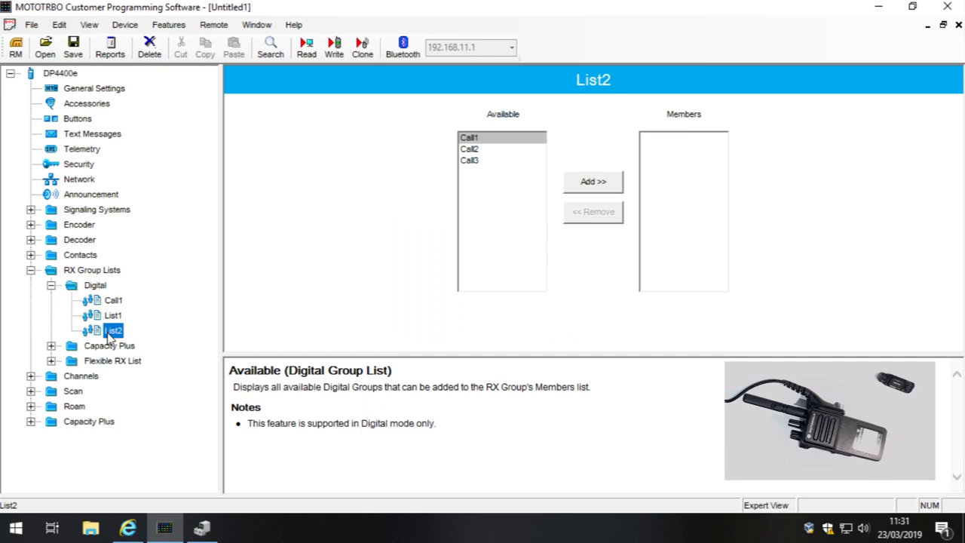
right_click(109, 332)
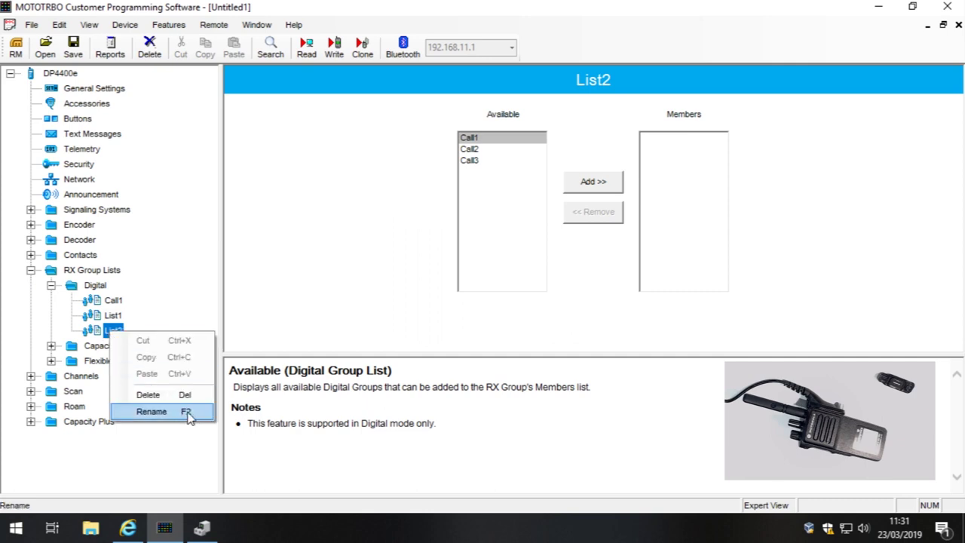
click(186, 418)
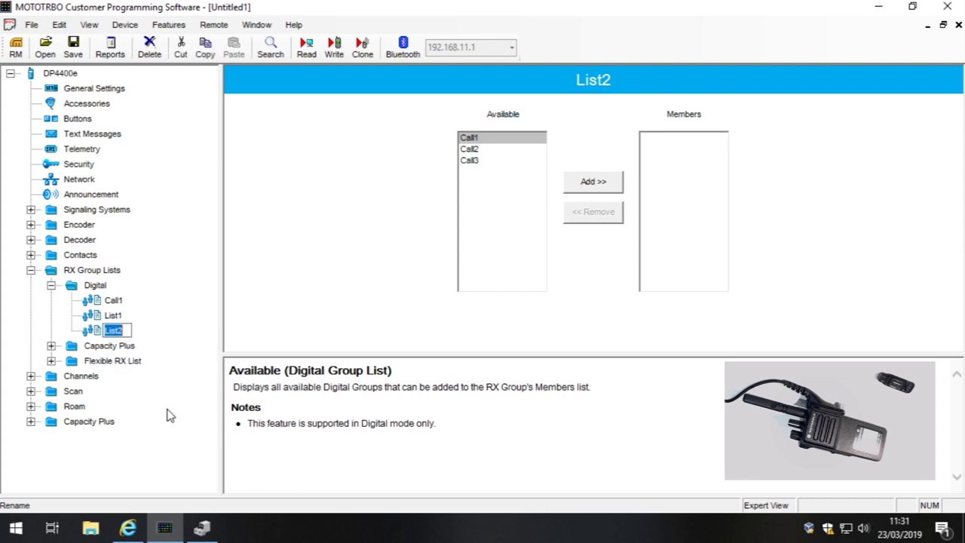
text(Lis)
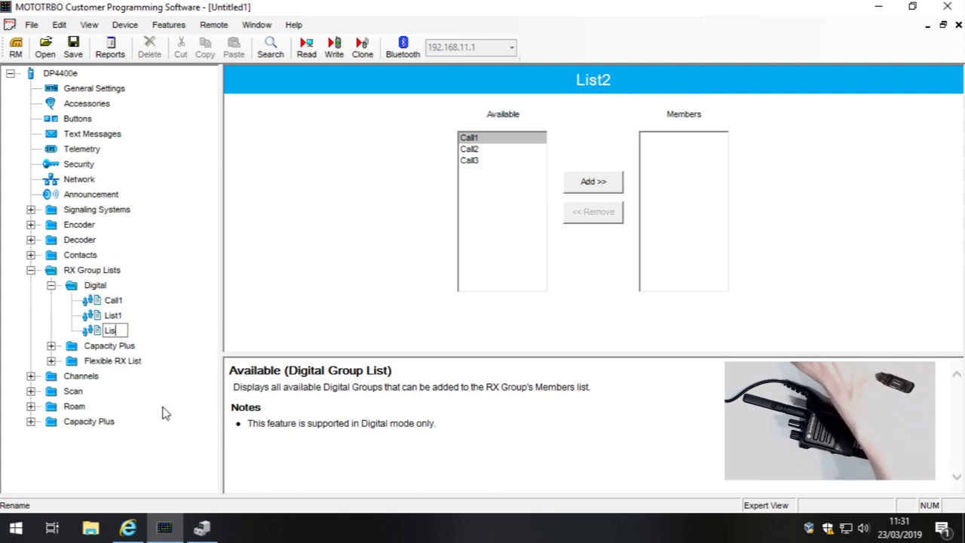
text(t3)
key(Return)
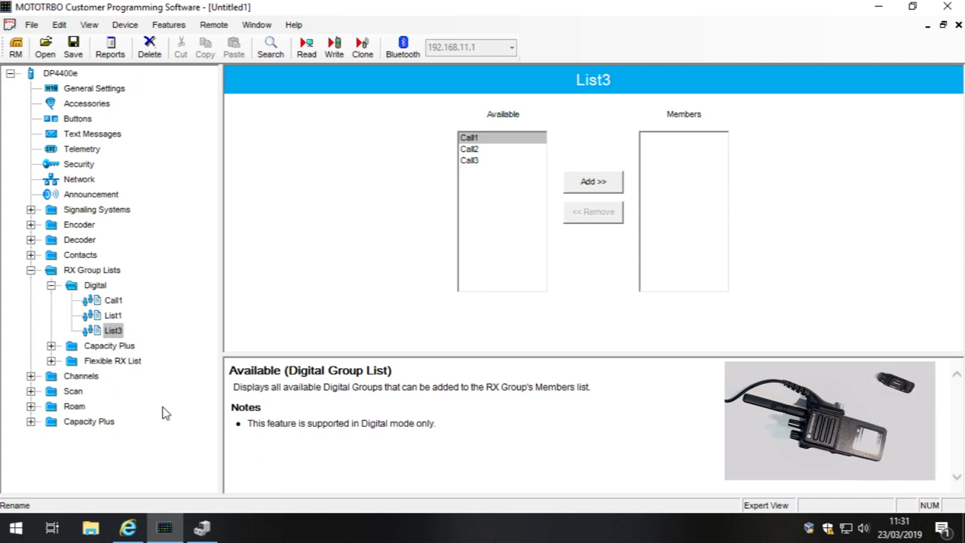
Step: Rename the digital RX group list List1 as List2
click(109, 317)
click(112, 317)
text(List2)
key(Return)
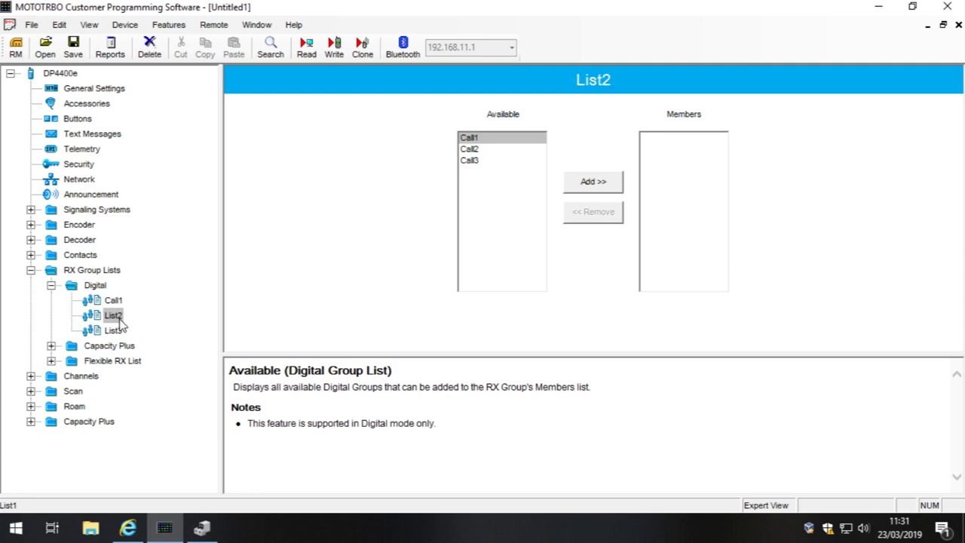
Step: Rename the digital RX group list Call1 as List1
right_click(113, 301)
click(189, 373)
text(List1)
key(Return)
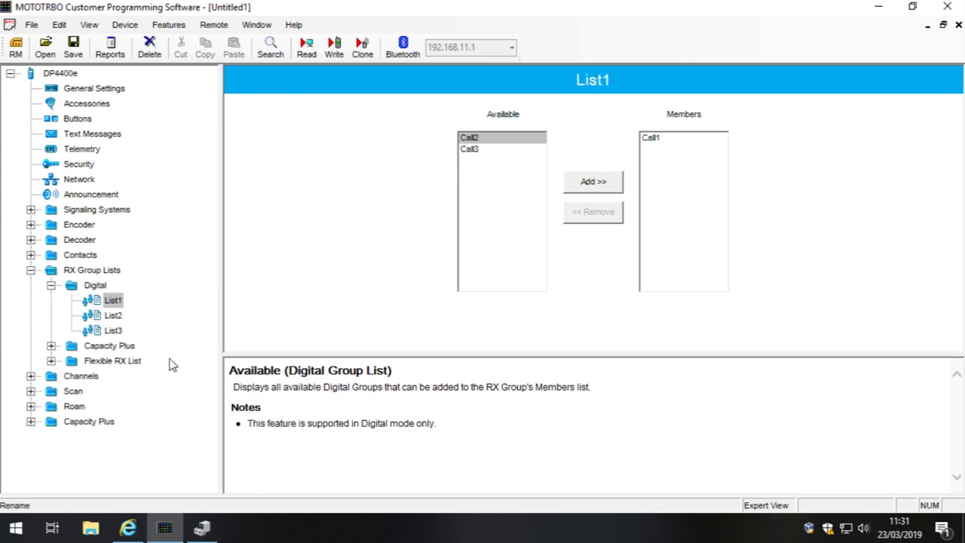
Step: Look through the three digital RX group lists and check the members of List1
click(113, 316)
click(112, 305)
click(113, 315)
click(113, 331)
click(114, 301)
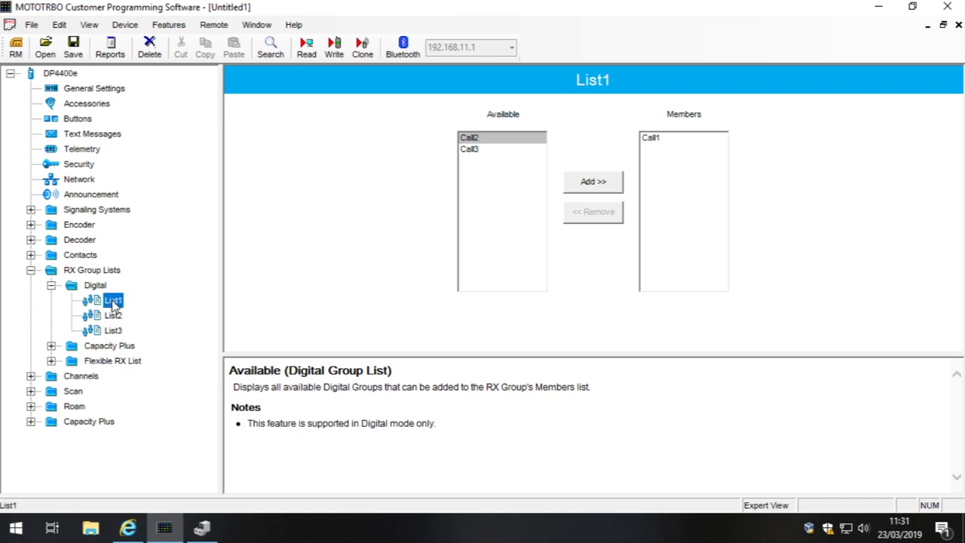
click(668, 141)
Step: Add Call2 to the members of the digital RX group list List2
click(114, 316)
click(506, 150)
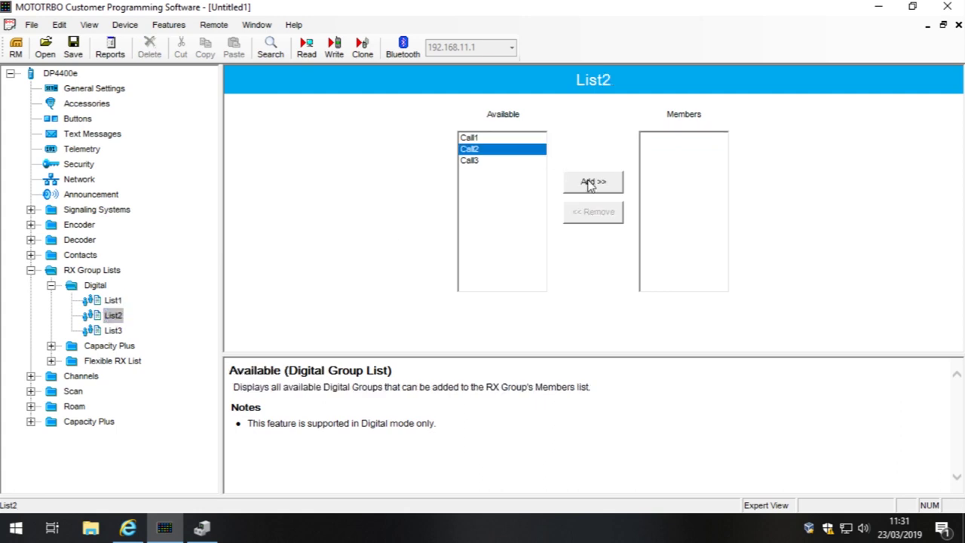
click(593, 182)
Step: Add Call3 to the members of the digital RX group list List3
click(113, 330)
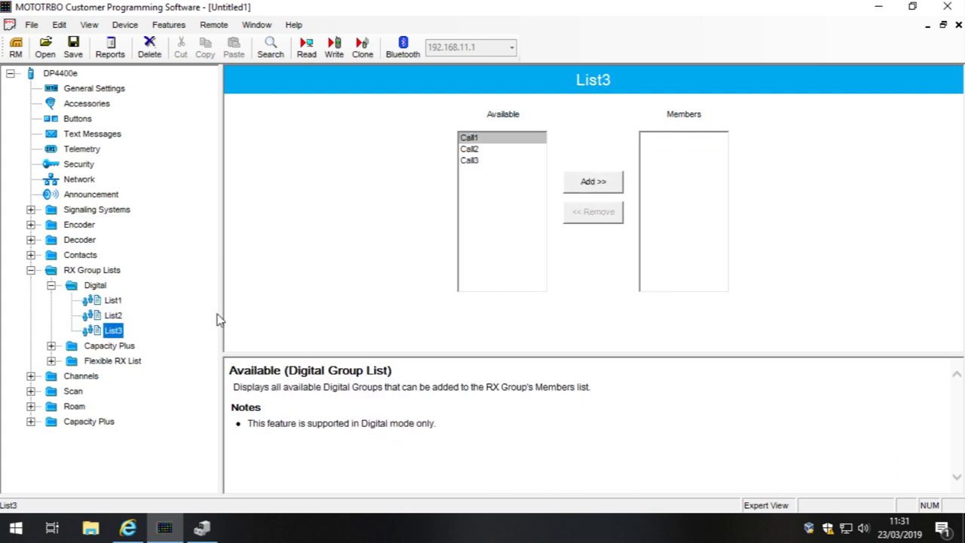
click(484, 160)
click(594, 184)
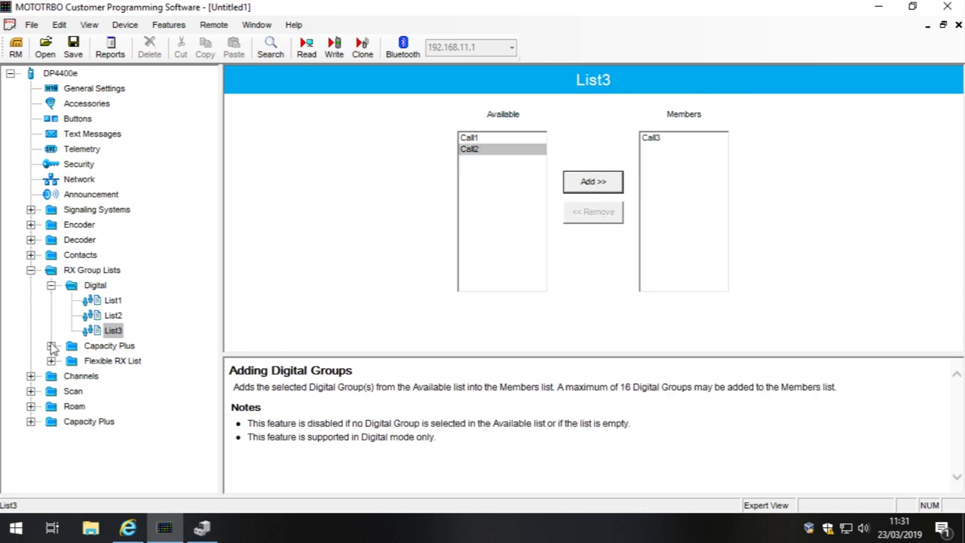
Step: Review the settings of the digital contacts Call1, Call2 and Call3
click(81, 271)
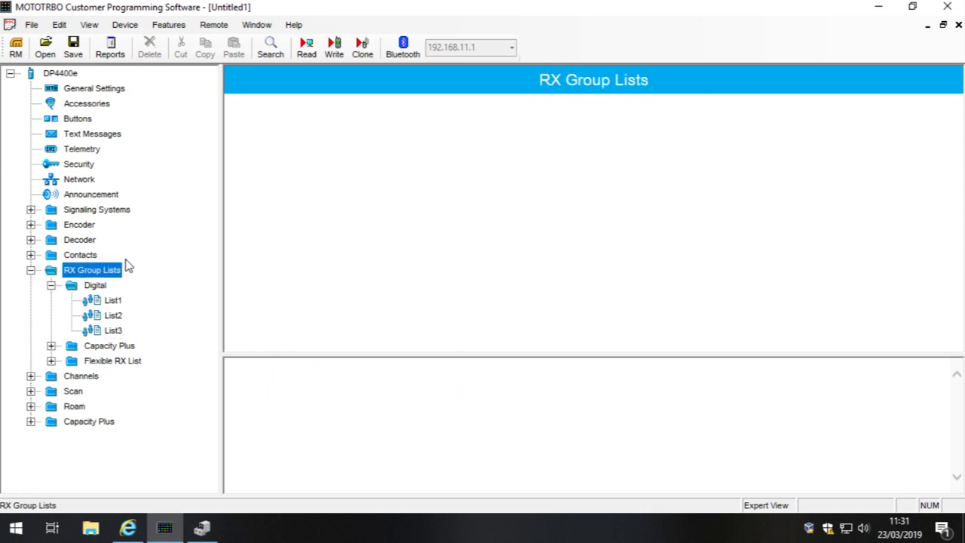
click(30, 255)
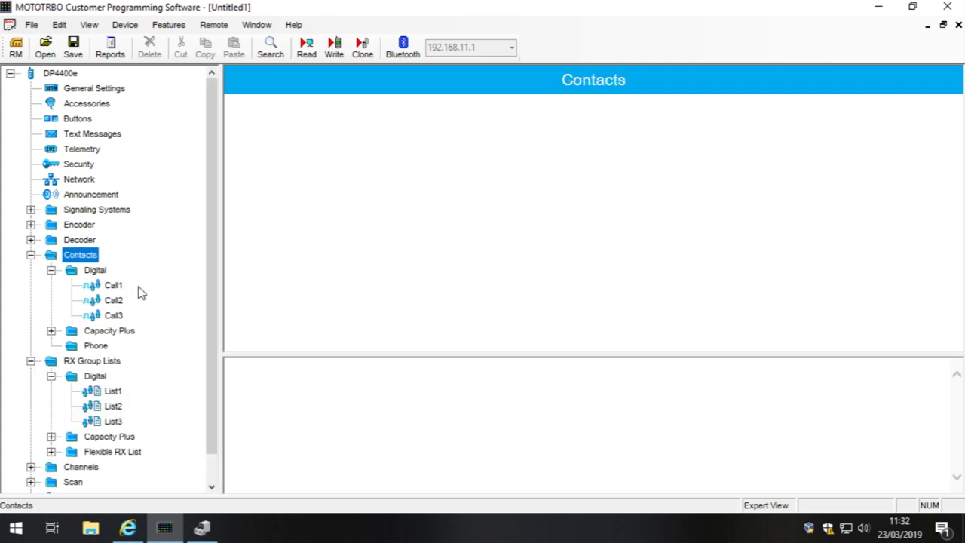
click(112, 286)
click(113, 301)
click(114, 315)
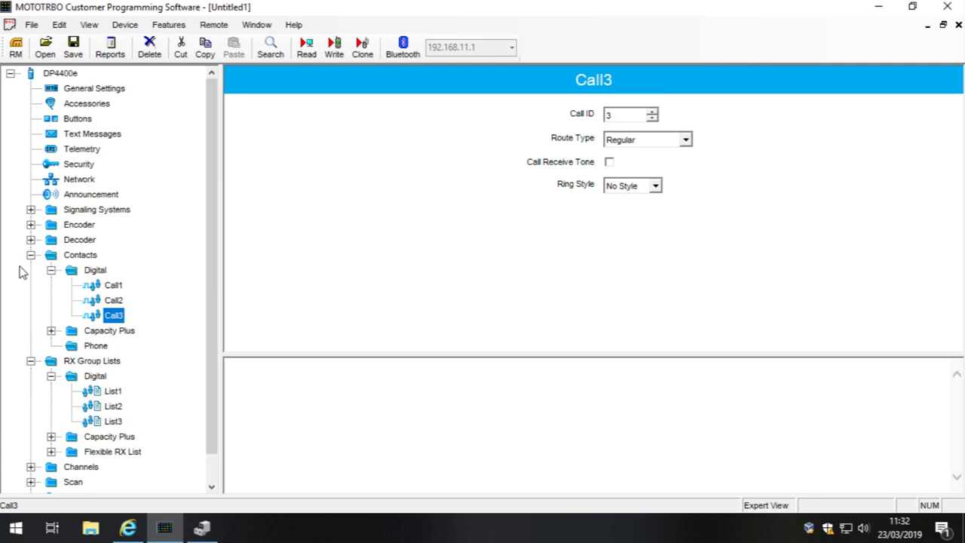
click(31, 256)
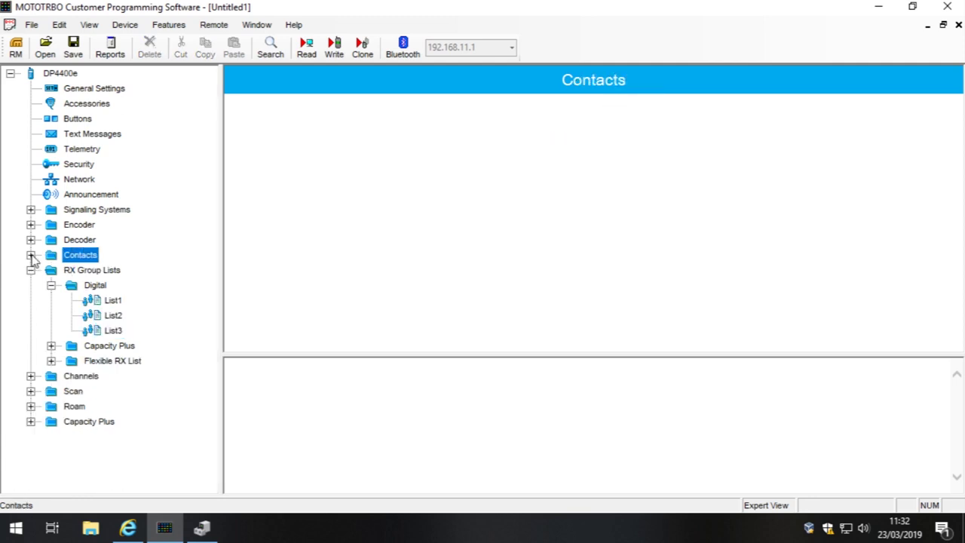
Step: Check the members of the digital RX group lists List1, List2 and List3
click(113, 301)
click(118, 318)
click(118, 333)
click(113, 301)
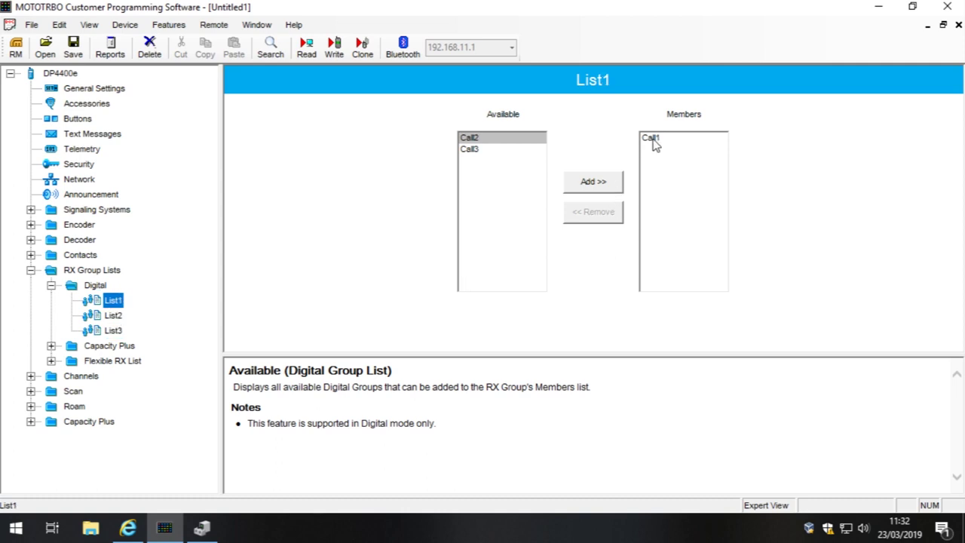
click(654, 142)
click(119, 315)
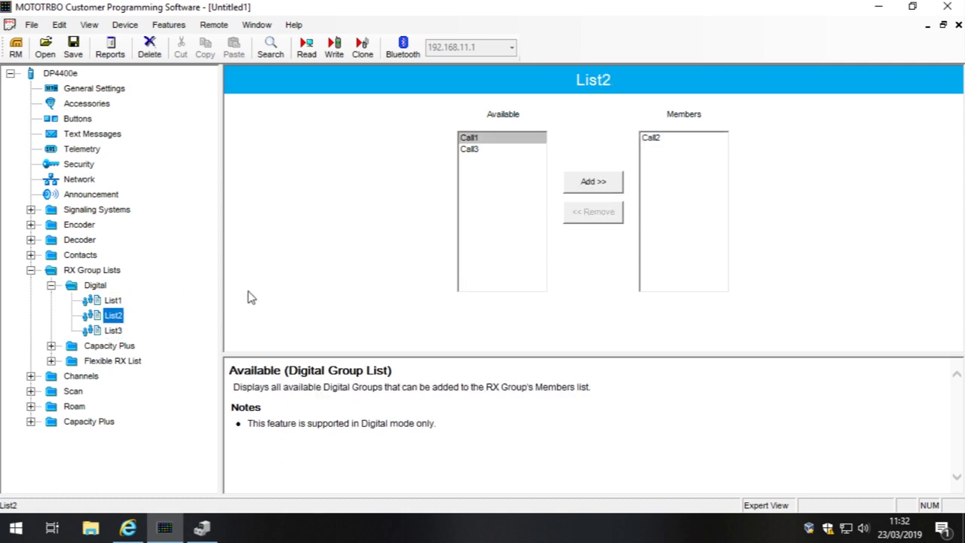
click(668, 139)
click(113, 331)
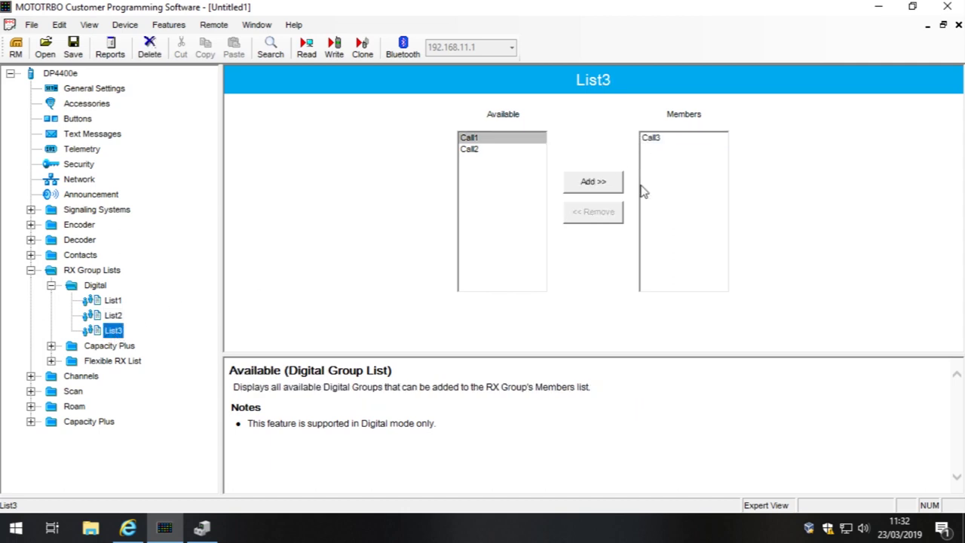
click(668, 139)
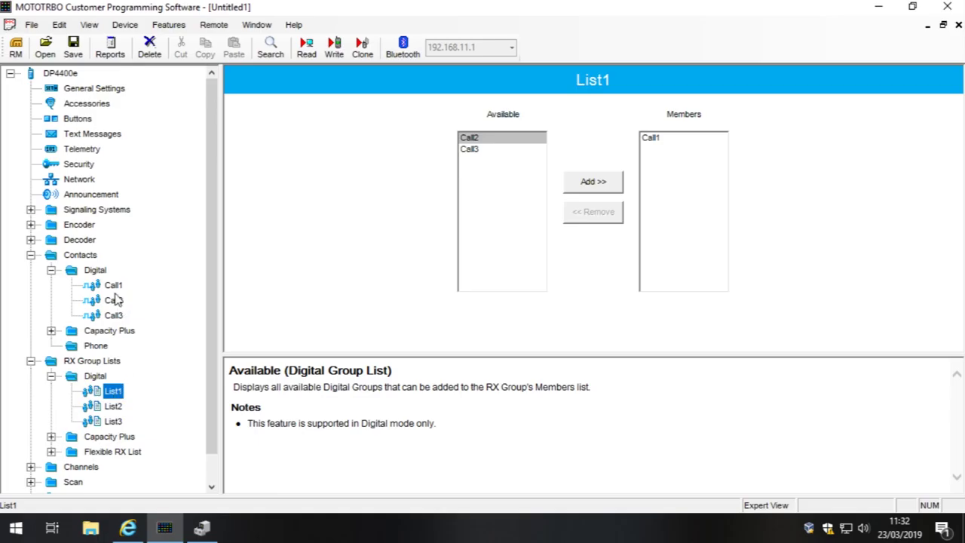
Step: Compare the digital contacts Call1 to Call3 with their matching RX group lists, and collapse the contacts
click(111, 285)
click(113, 406)
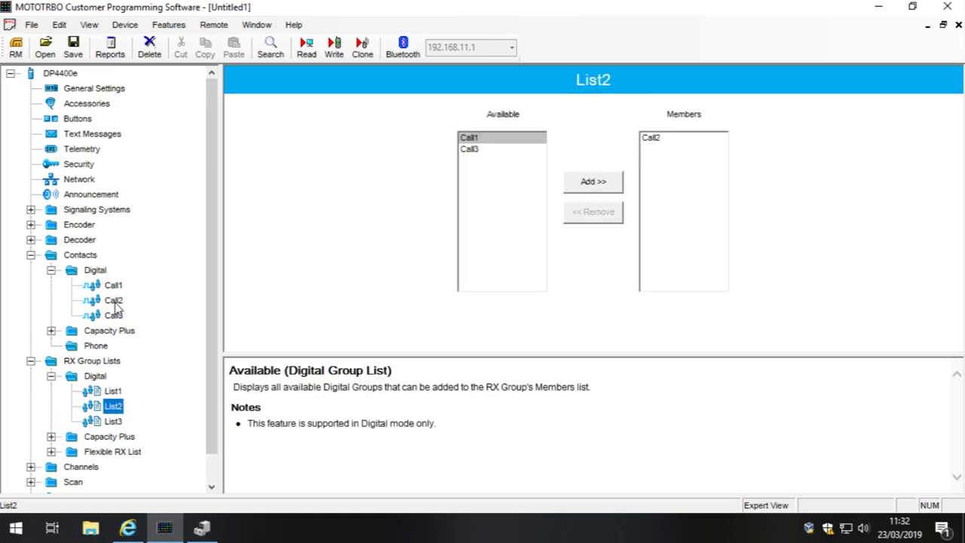
click(115, 301)
click(113, 421)
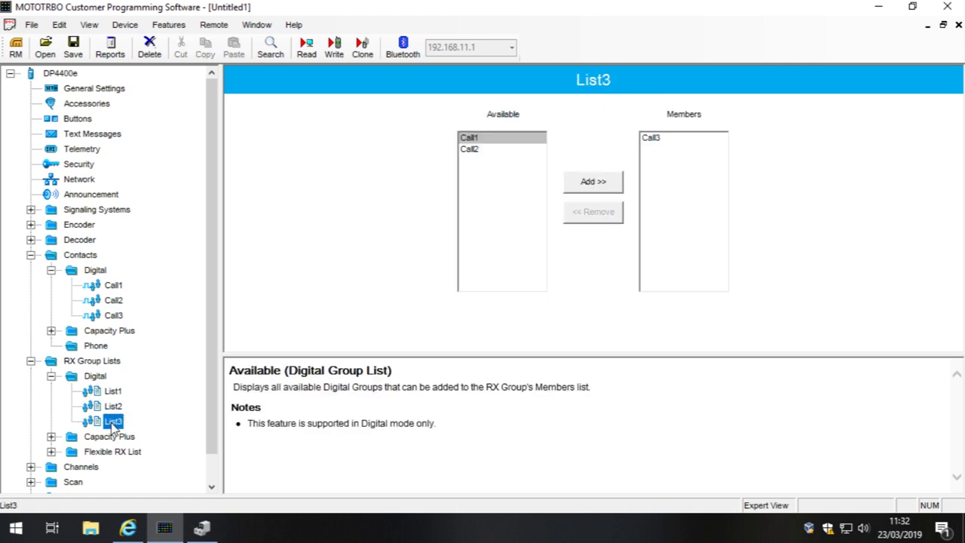
click(115, 316)
click(30, 255)
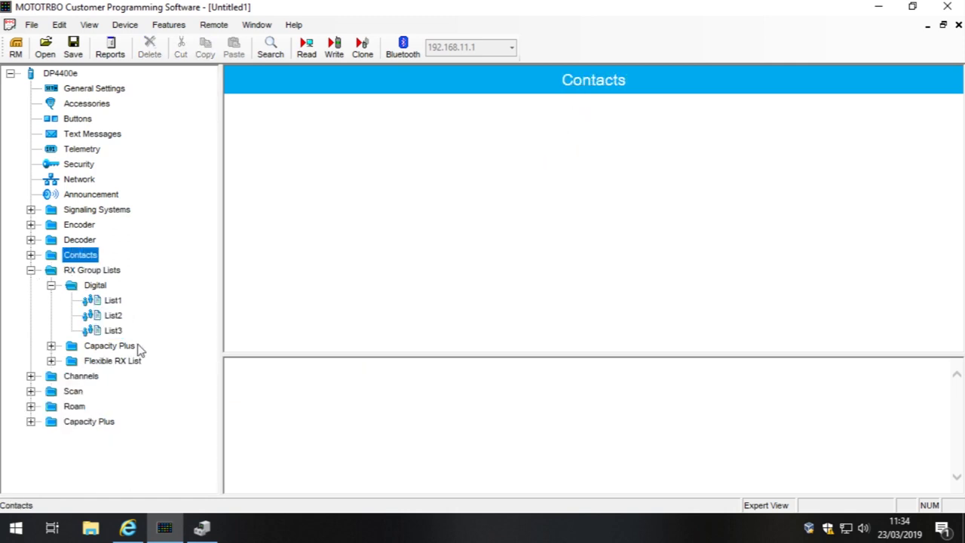
Step: Open Channel 1 of Zone1, enlarge its settings area and select its RX frequency value
click(64, 380)
click(119, 408)
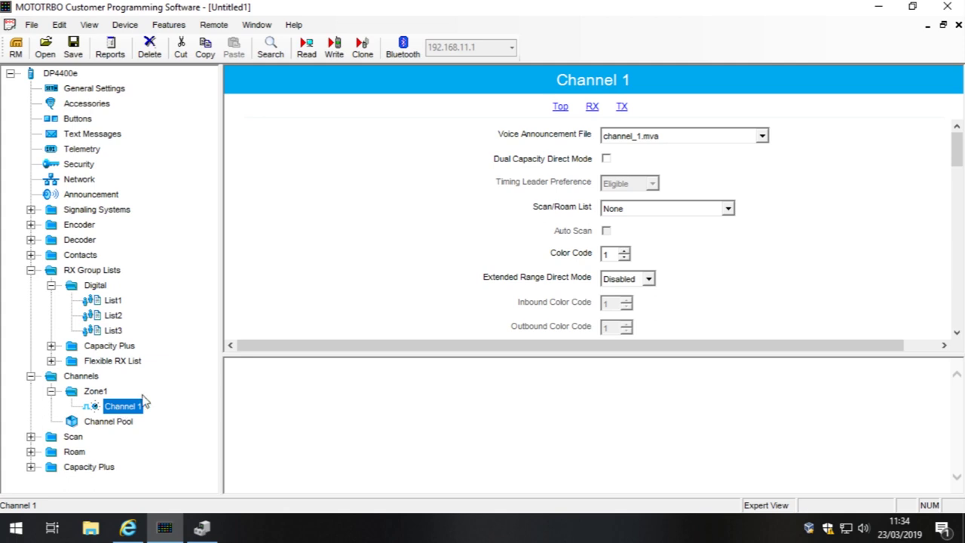
drag(937, 355, 934, 443)
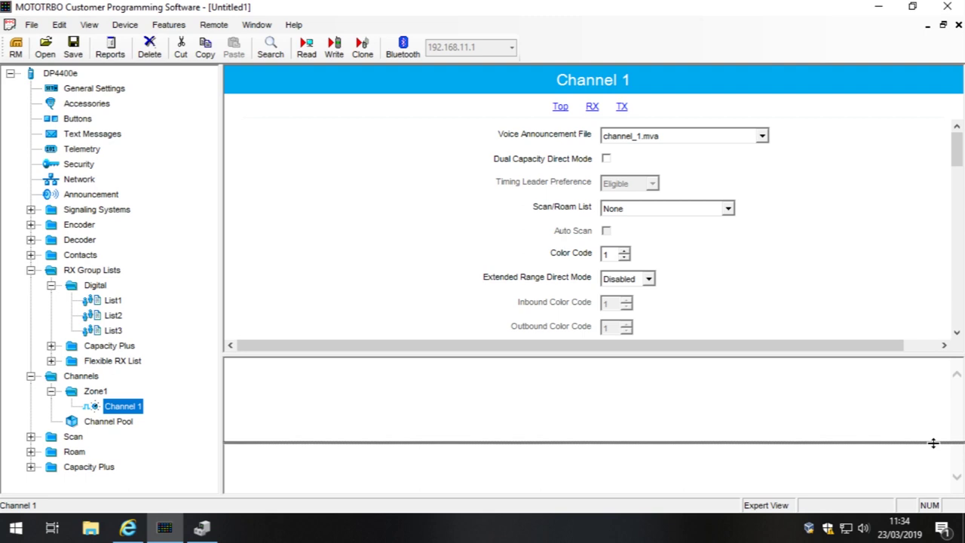
drag(932, 442, 932, 443)
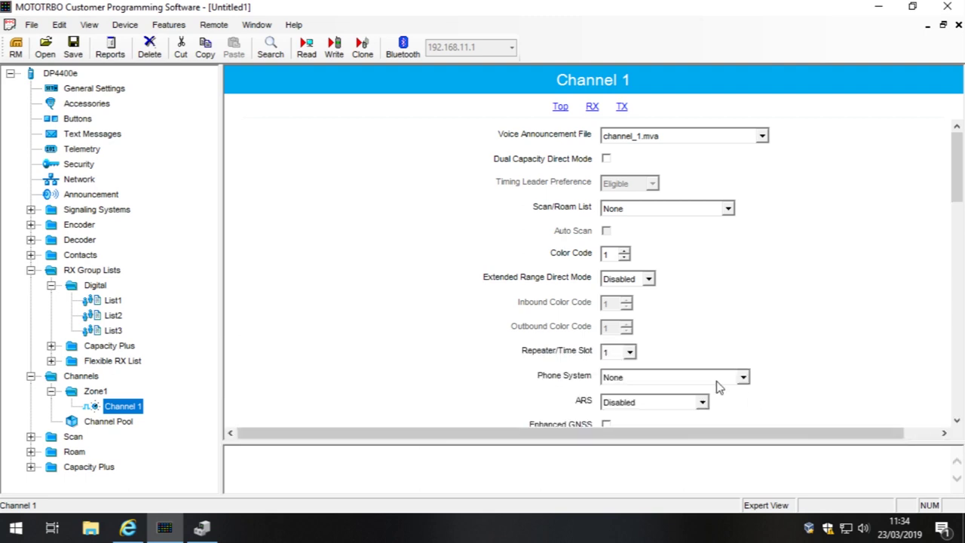
scroll(414, 297, down, 10)
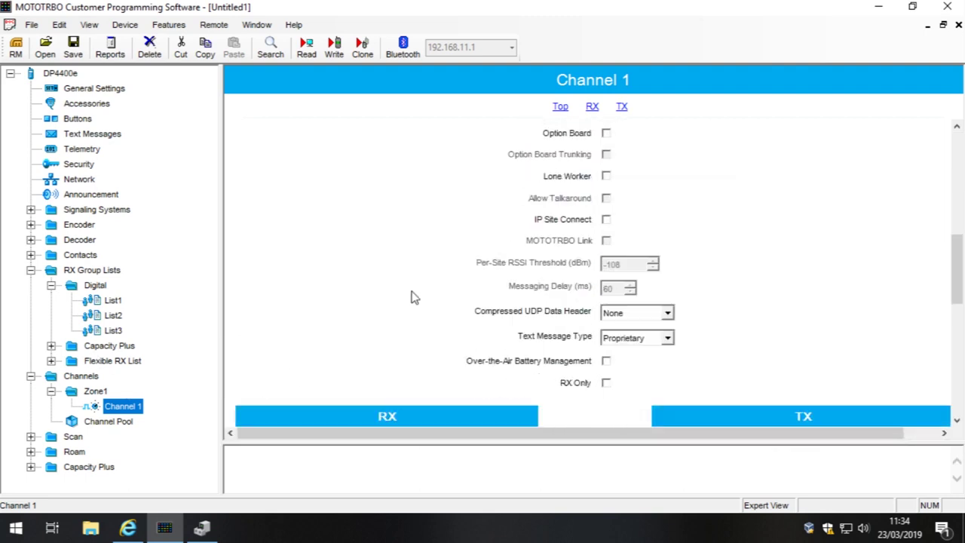
click(445, 292)
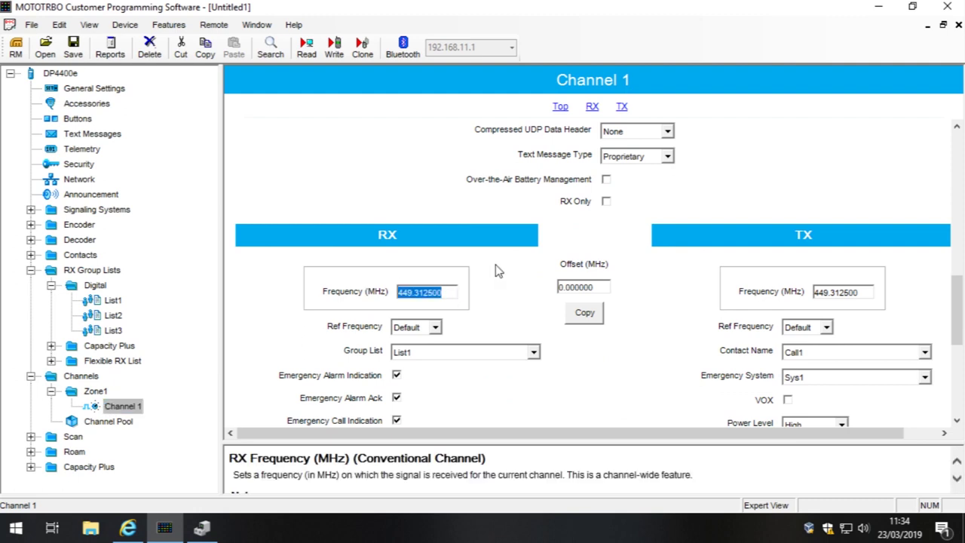
Step: Switch to Internet Explorer and search the web for "ofcom simple uk channels" in a new tab
click(128, 528)
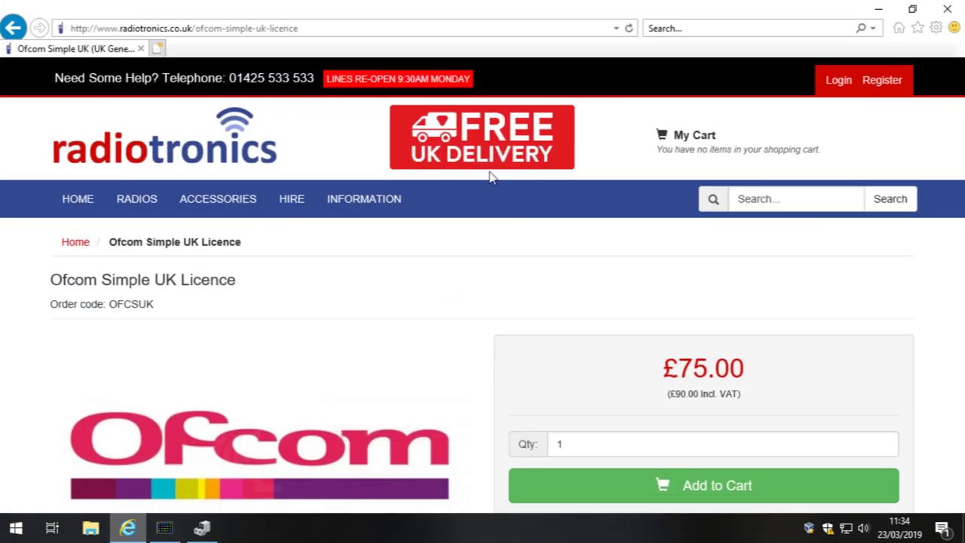
click(157, 48)
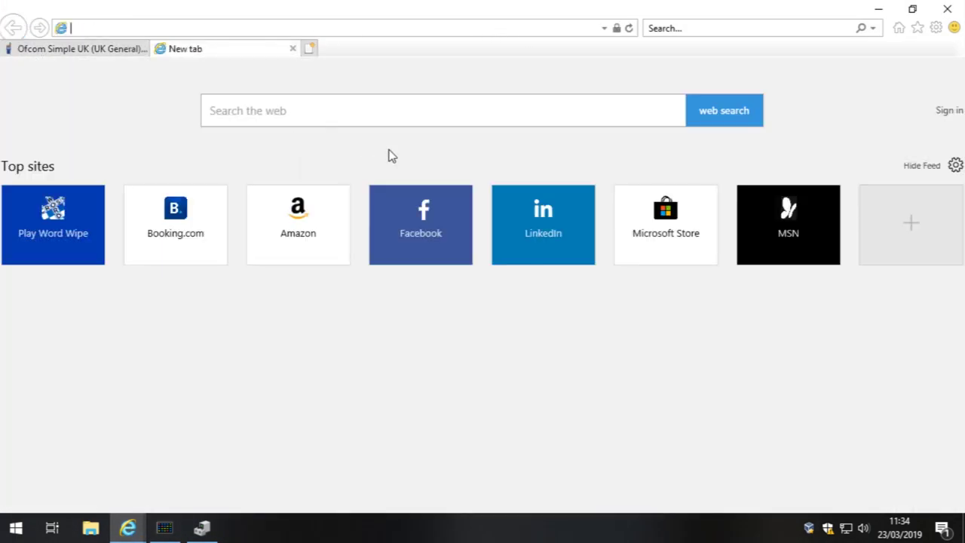
click(415, 111)
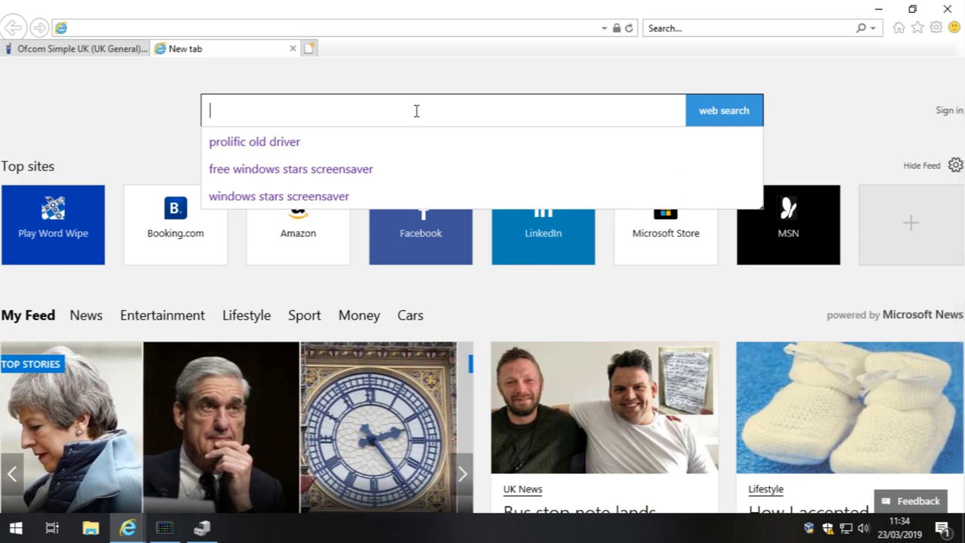
text(ofcom )
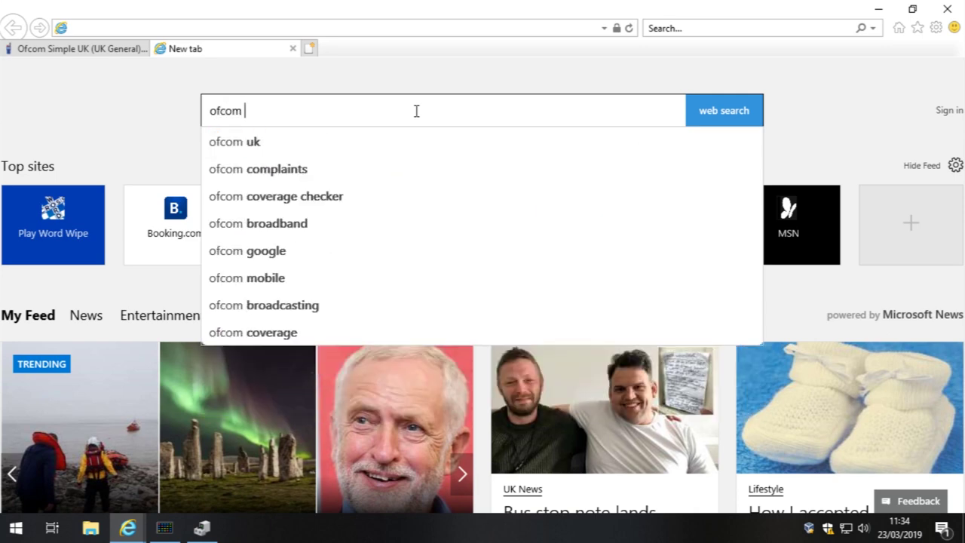
text(simple uk channels)
key(Return)
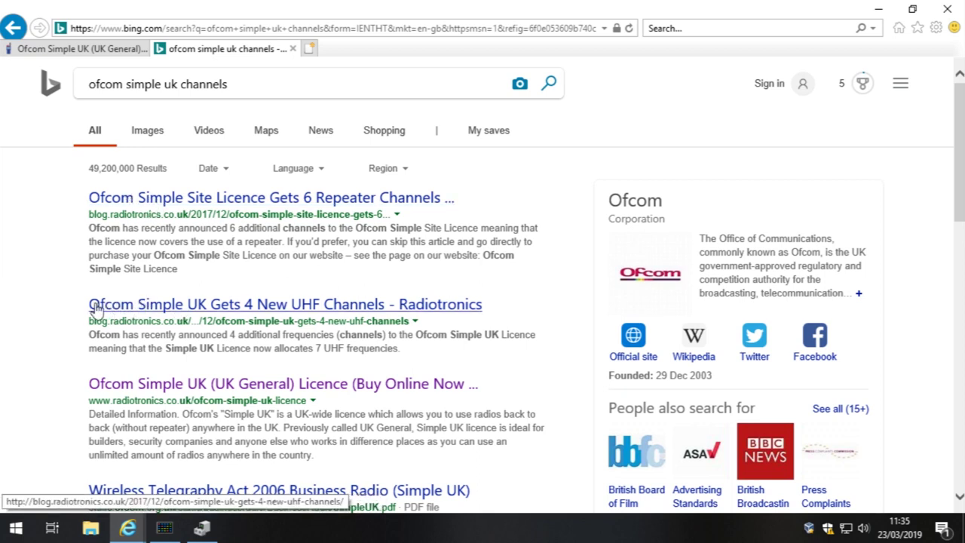
Step: Open the Radiotronics article "Ofcom Simple UK Gets 4 New UHF Channels" and examine its list of UHF frequencies
drag(88, 306, 211, 308)
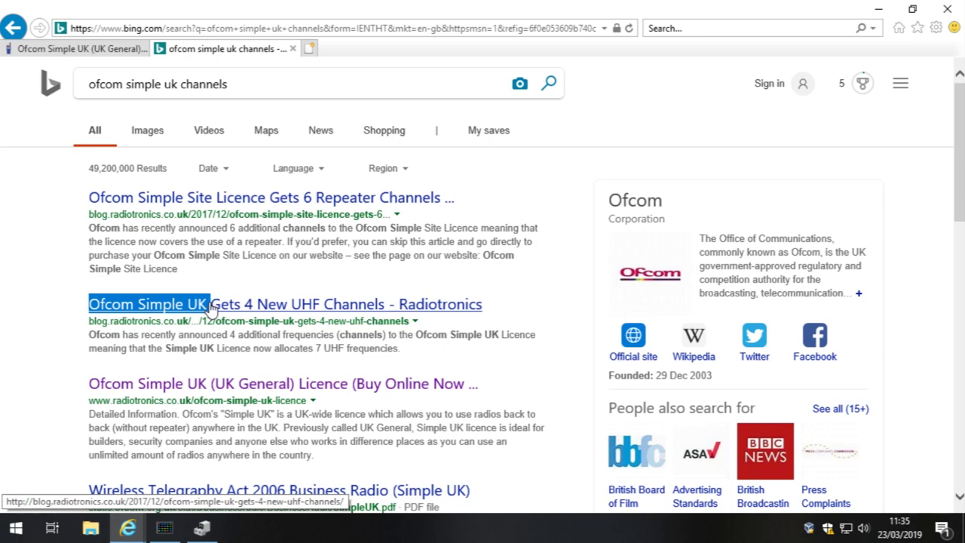
drag(85, 198, 217, 202)
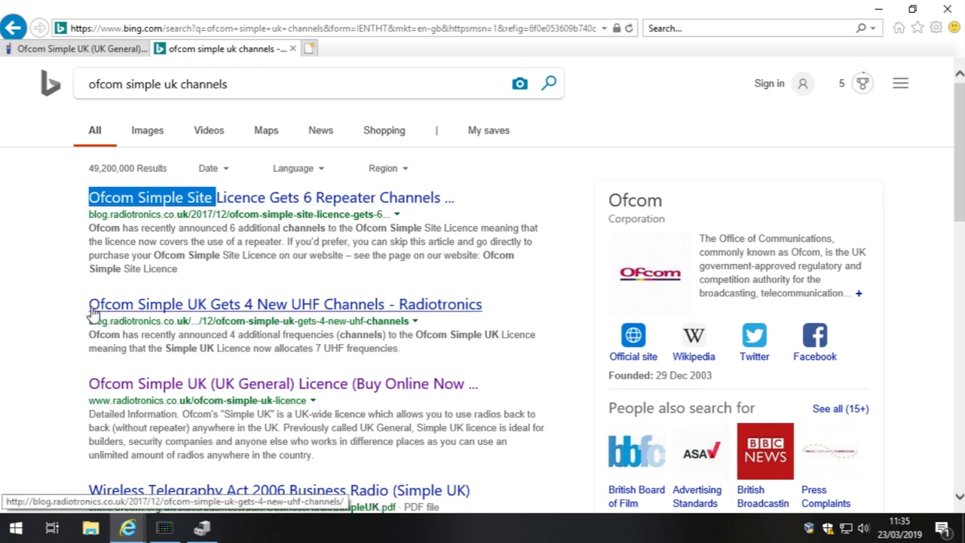
drag(86, 304, 213, 314)
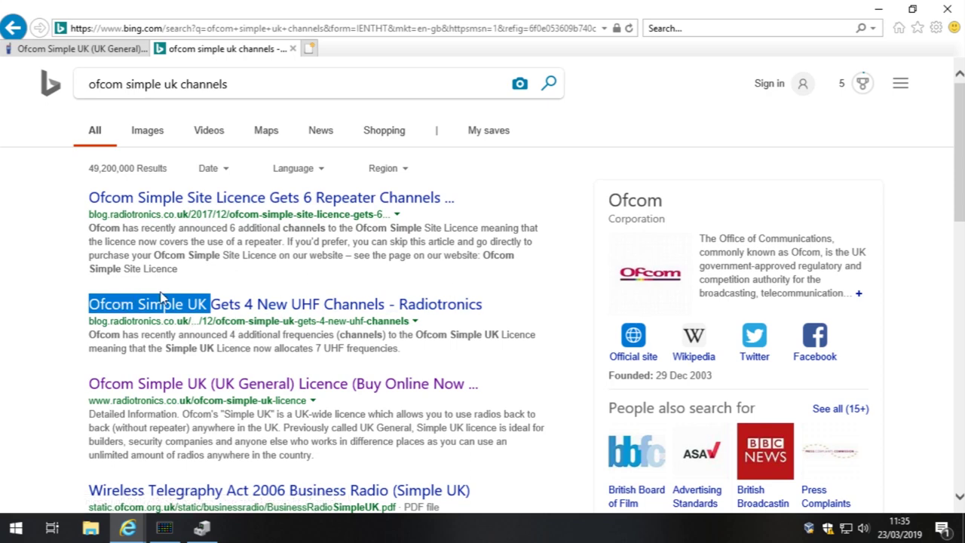
click(287, 312)
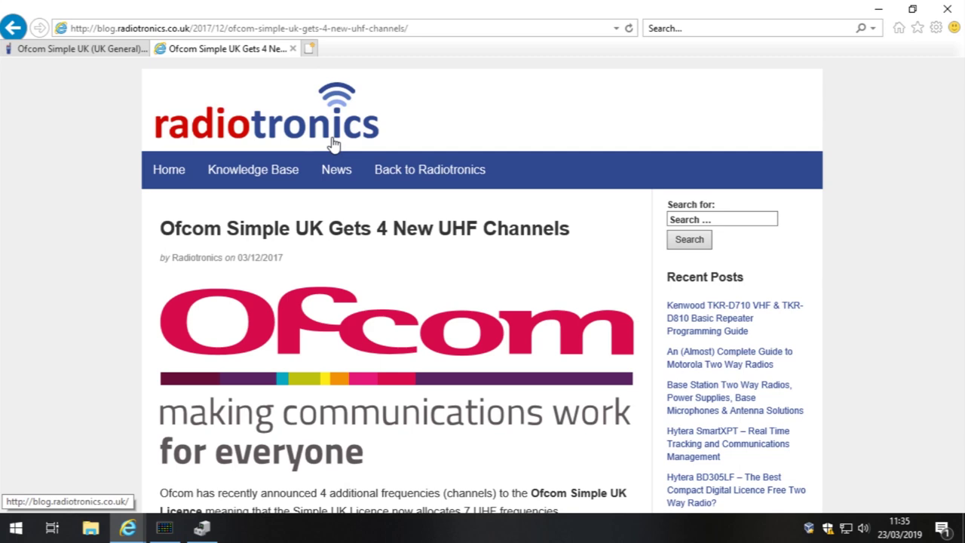
scroll(361, 181, down, 5)
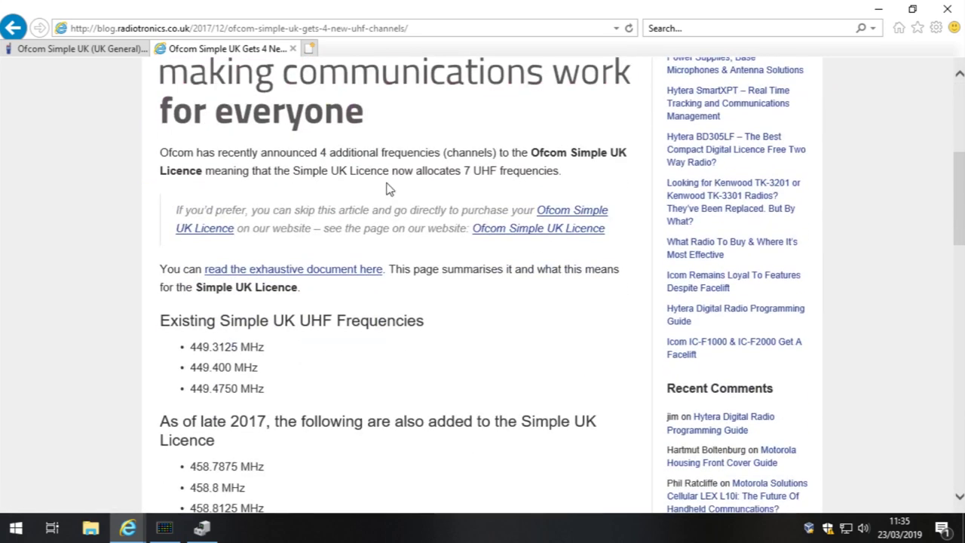
scroll(388, 188, up, 3)
scroll(726, 125, down, 1)
scroll(732, 140, up, 1)
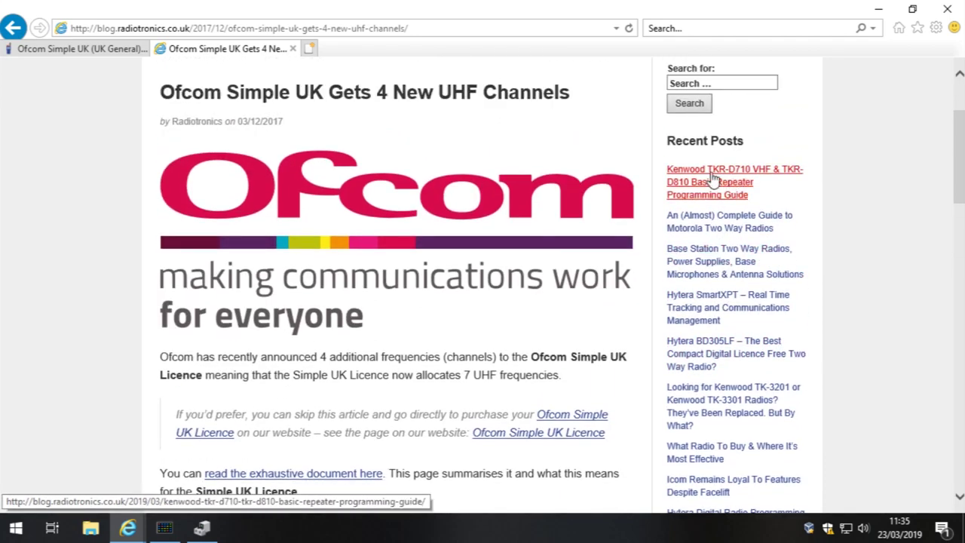
Step: Open the Kenwood TKR-D710 VHF & TKR-D810 Basic Repeater Programming Guide in a separate tab and read through it
middle_click(713, 176)
click(411, 48)
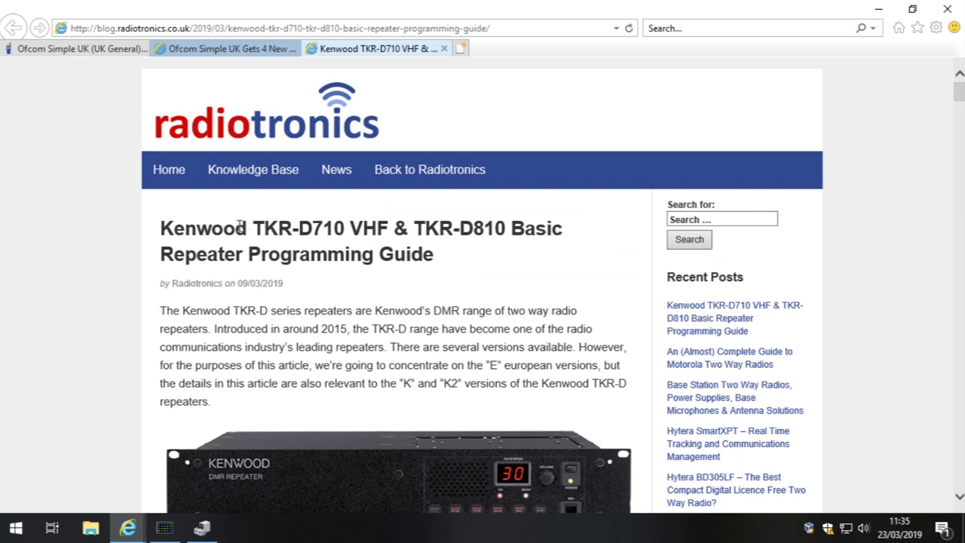
drag(252, 228, 480, 228)
click(521, 220)
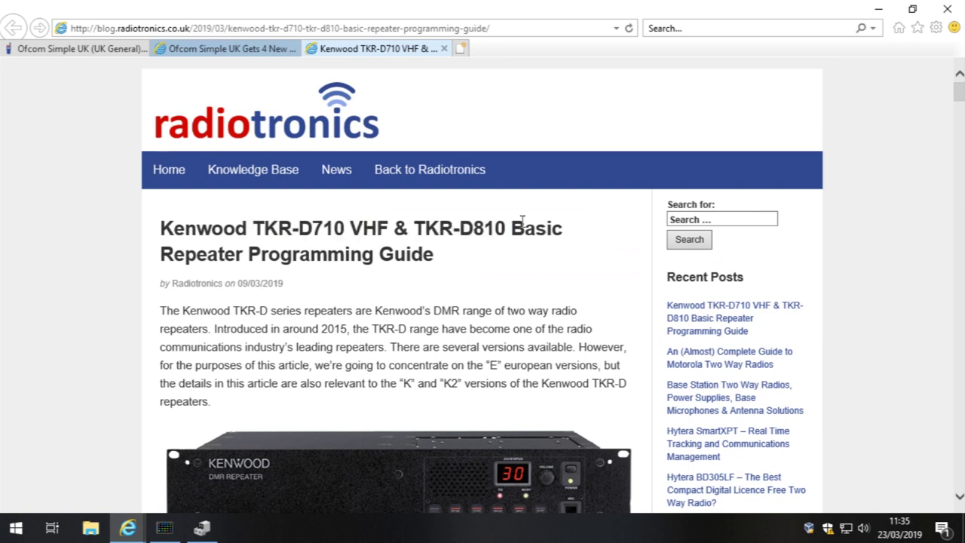
drag(455, 258, 256, 254)
click(375, 250)
drag(302, 230, 393, 232)
click(393, 231)
scroll(442, 332, down, 3)
scroll(405, 321, down, 15)
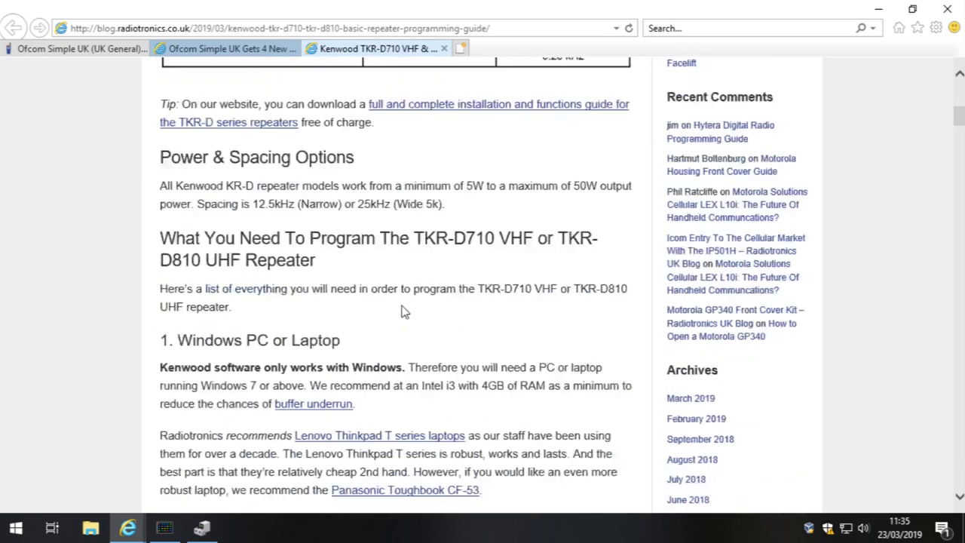
scroll(392, 294, down, 7)
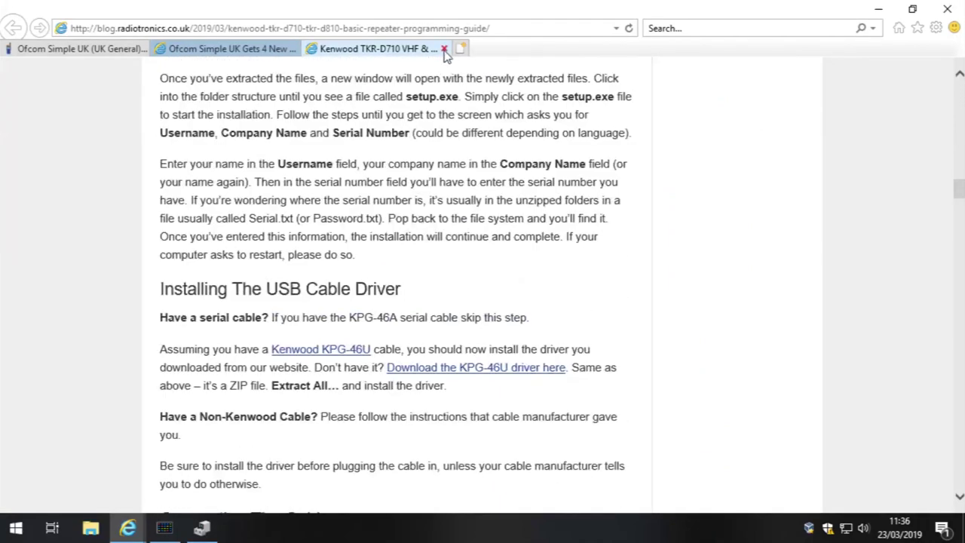
Step: Close the Kenwood programming guide and read the opening of the Radiotronics article on the new Ofcom Simple UK UHF channels
click(445, 48)
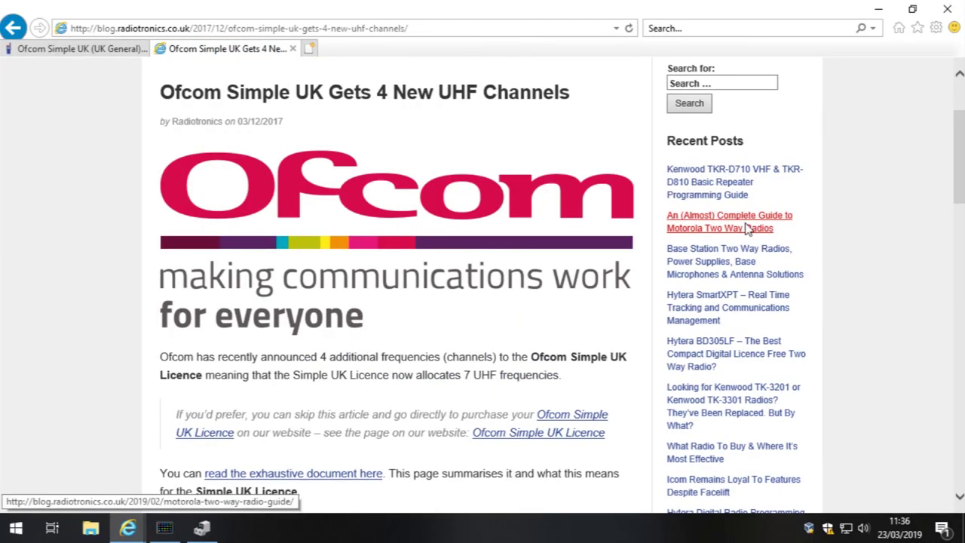
scroll(720, 240, down, 3)
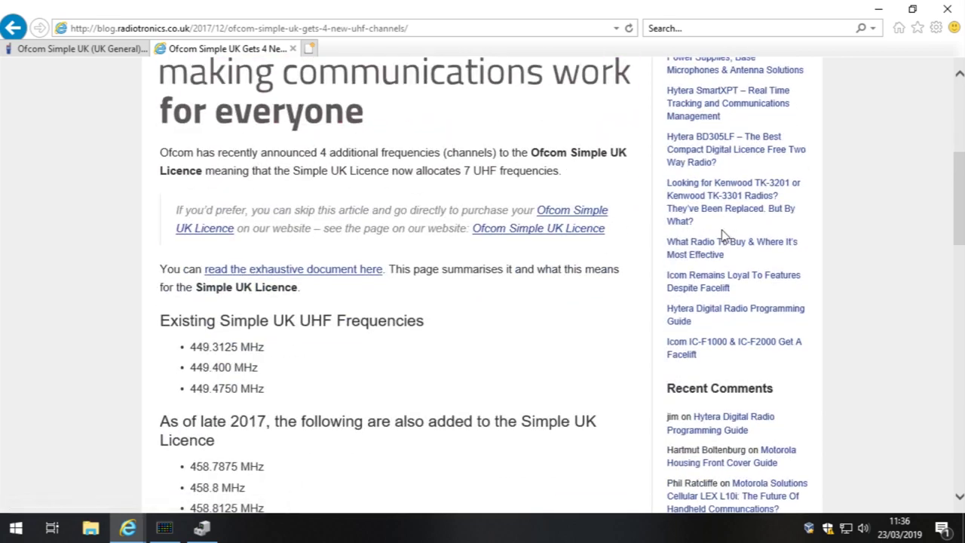
scroll(711, 271, up, 4)
scroll(709, 261, down, 7)
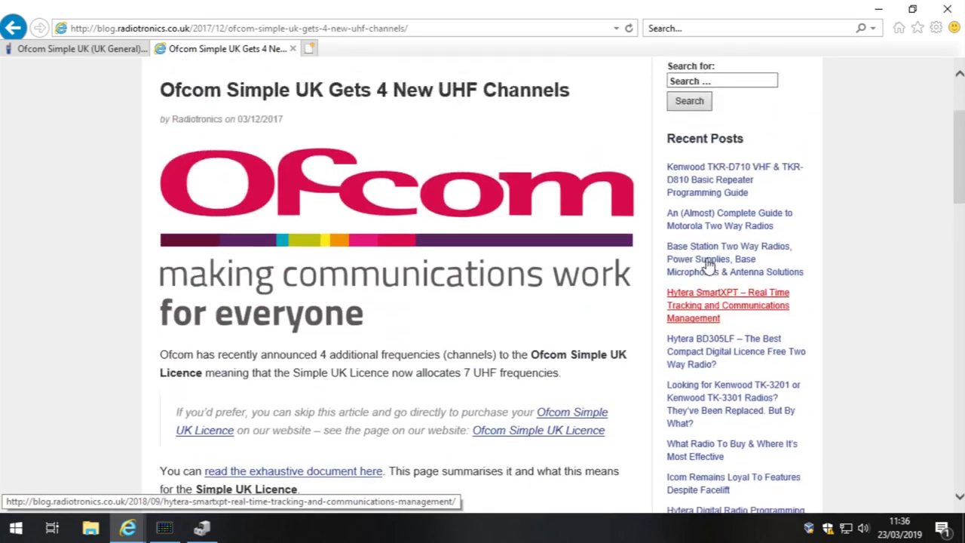
scroll(712, 249, up, 5)
scroll(712, 249, up, 1)
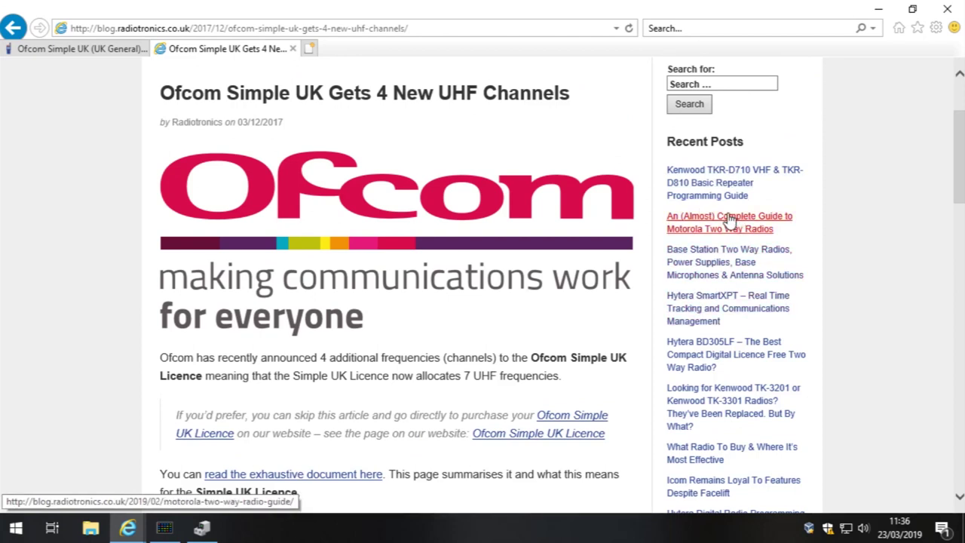
scroll(729, 219, up, 1)
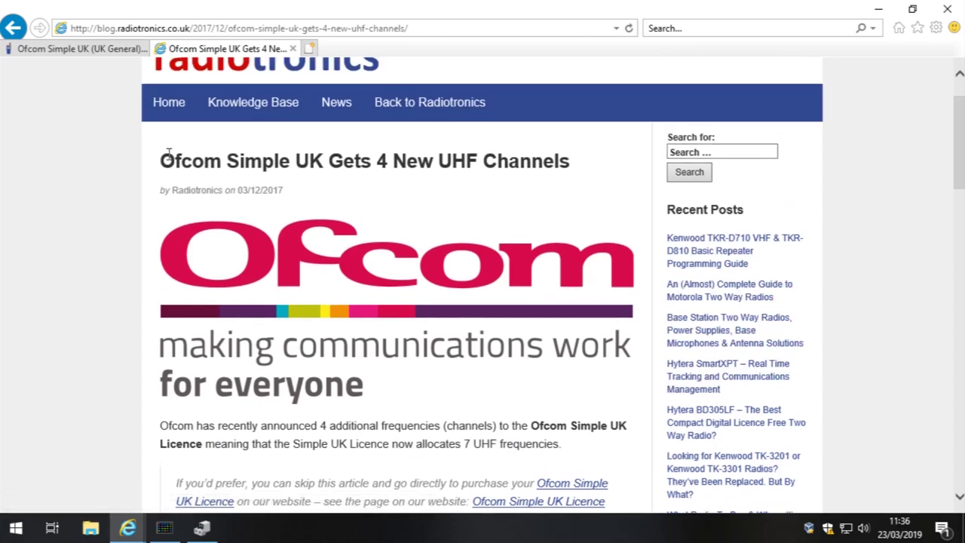
drag(148, 164, 571, 161)
click(302, 160)
scroll(308, 189, down, 4)
scroll(310, 188, down, 2)
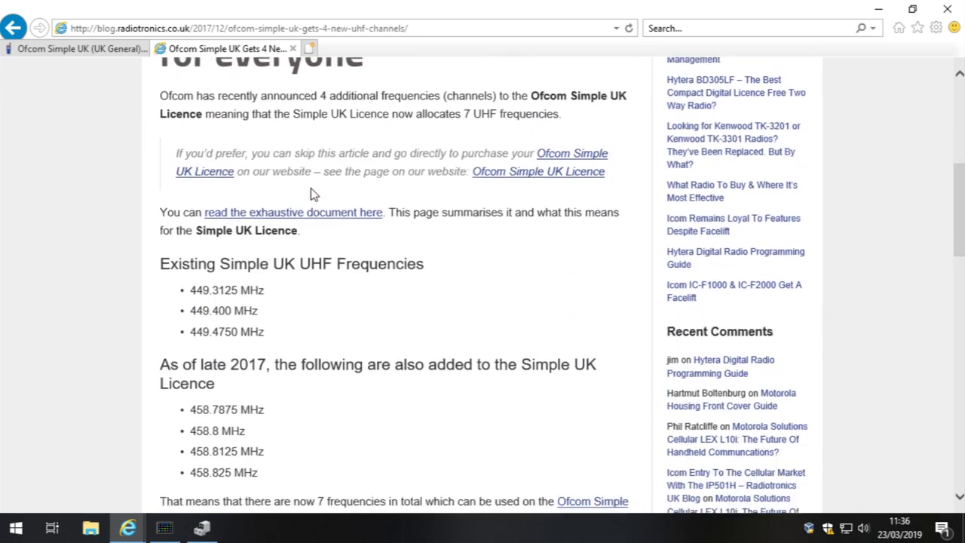
drag(220, 185, 413, 191)
click(413, 191)
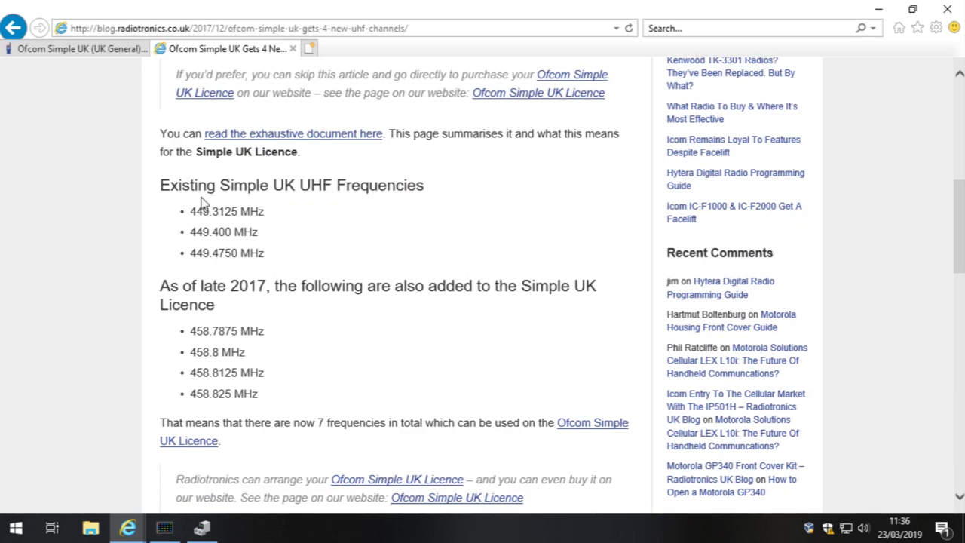
Step: Examine the existing and the late-2017 Simple UK UHF frequencies in the article and glance at the Ofcom Simple UK Licence product page
drag(181, 208, 294, 209)
click(211, 234)
drag(188, 231, 306, 230)
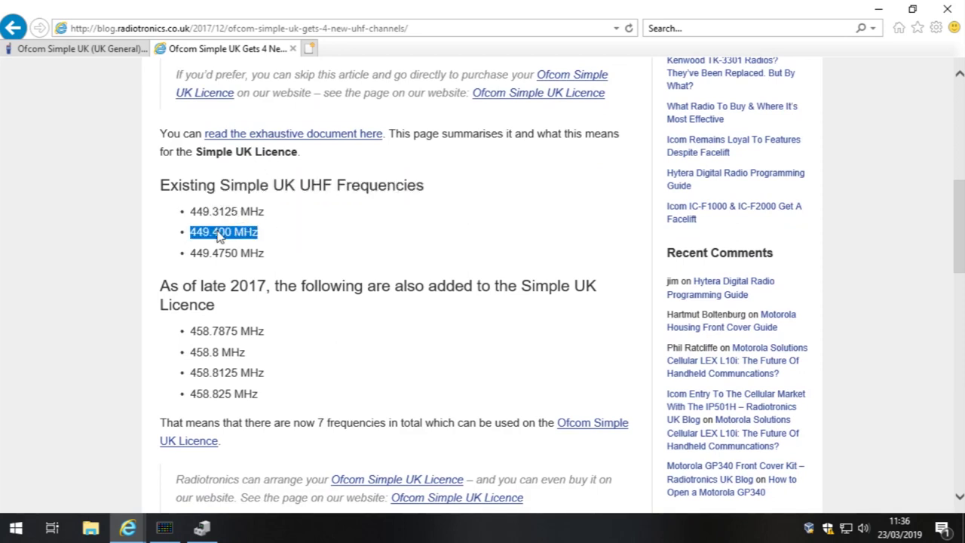
drag(193, 256, 321, 253)
click(321, 254)
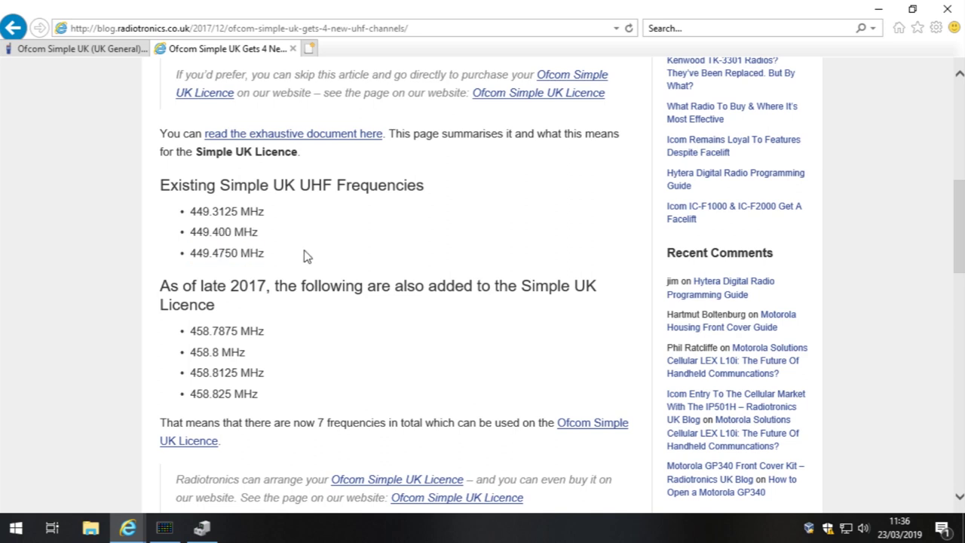
scroll(307, 257, down, 1)
drag(165, 221, 410, 217)
click(410, 218)
drag(261, 220, 420, 224)
click(420, 224)
drag(190, 264, 295, 326)
click(295, 332)
drag(182, 144, 166, 157)
click(330, 192)
click(166, 158)
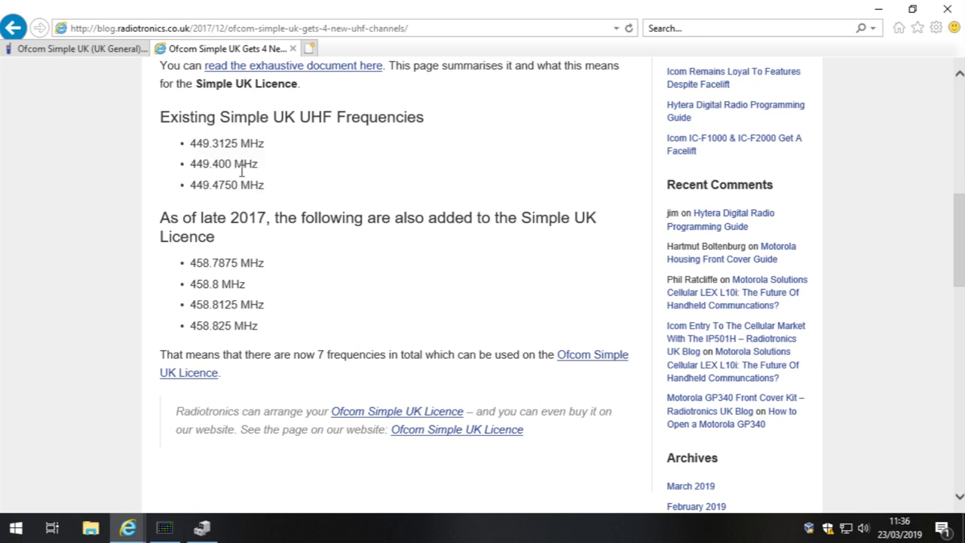
drag(194, 262, 310, 334)
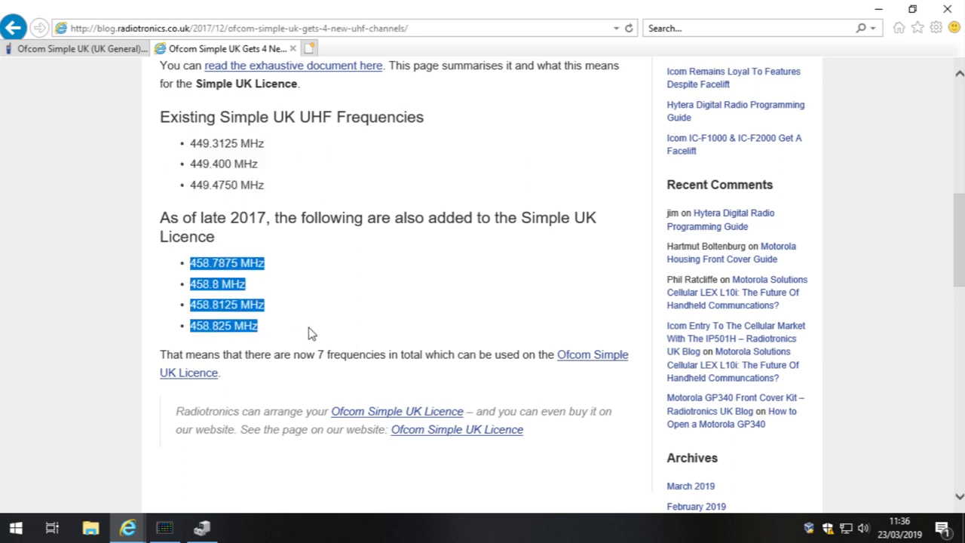
click(309, 334)
scroll(200, 300, up, 2)
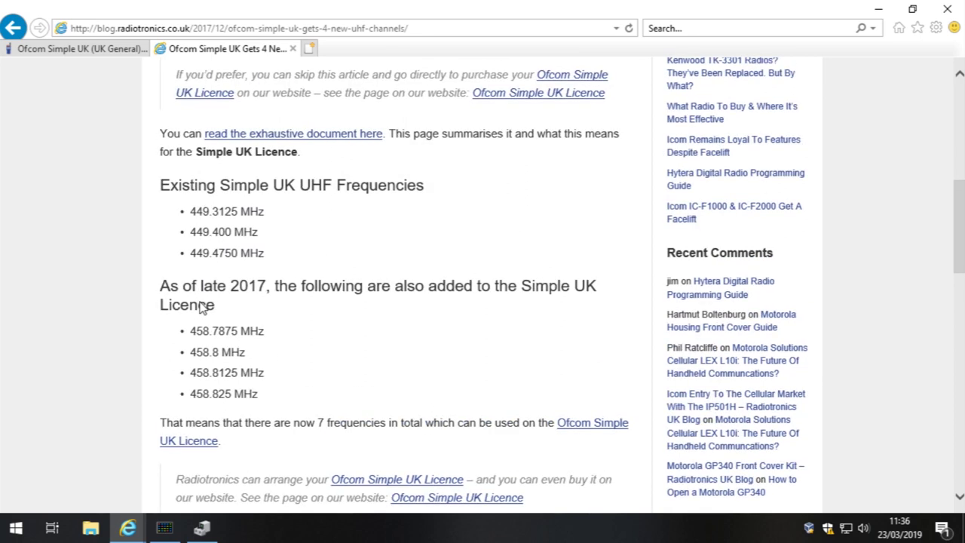
drag(189, 213, 289, 210)
click(289, 211)
drag(190, 213, 260, 213)
click(259, 214)
drag(188, 241, 257, 244)
click(211, 252)
drag(190, 251, 270, 257)
click(271, 256)
click(92, 50)
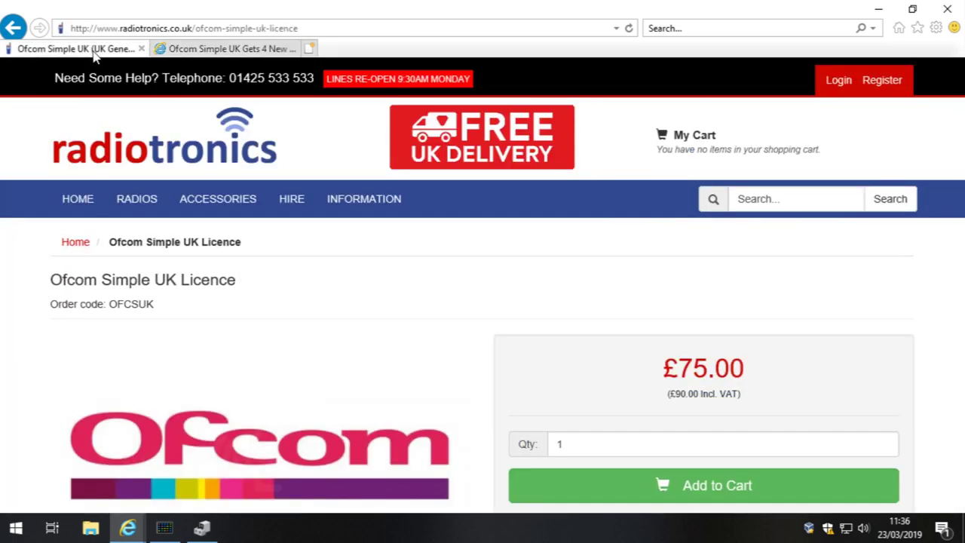
click(240, 53)
Step: Switch to MOTOTRBO Customer Programming Software, widen the Channel 1 settings area and select List1 as the RX group list
click(171, 525)
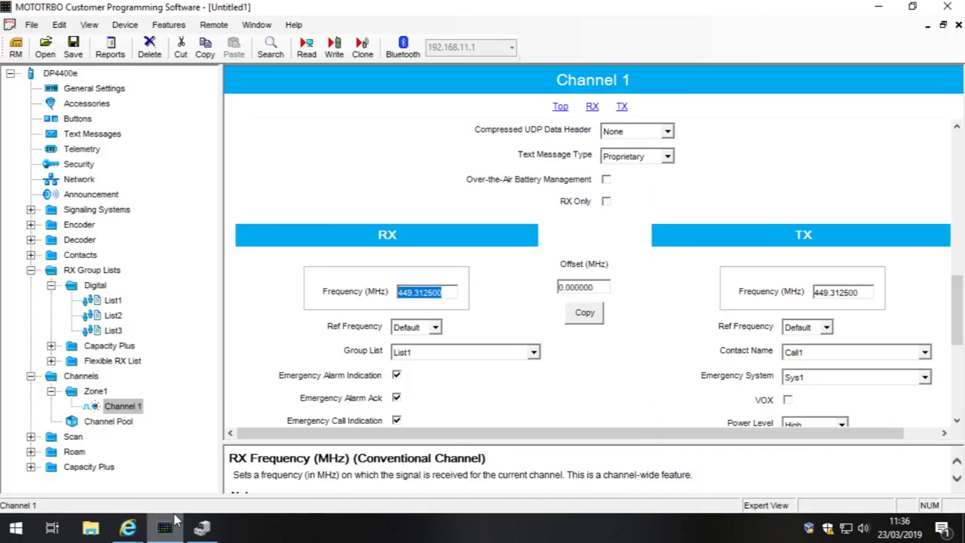
click(448, 294)
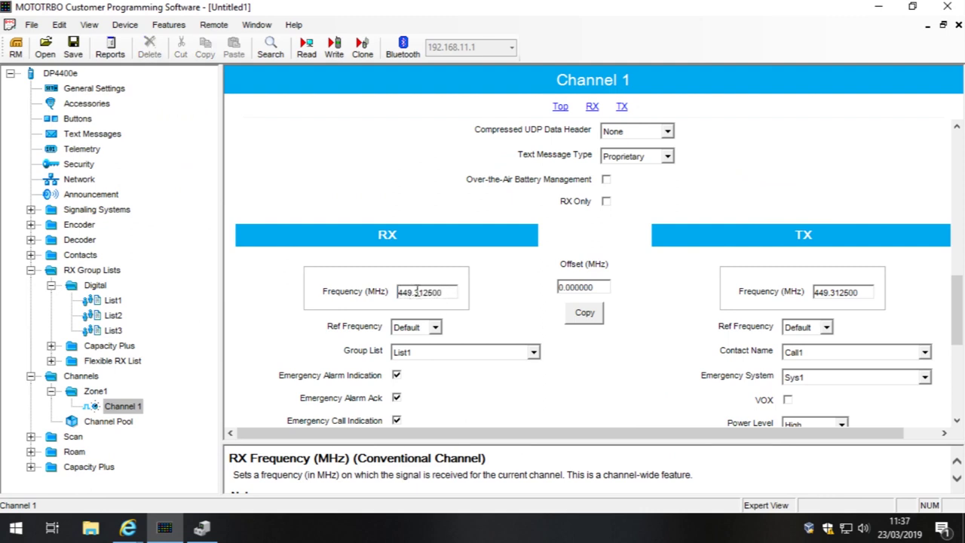
drag(220, 294, 163, 294)
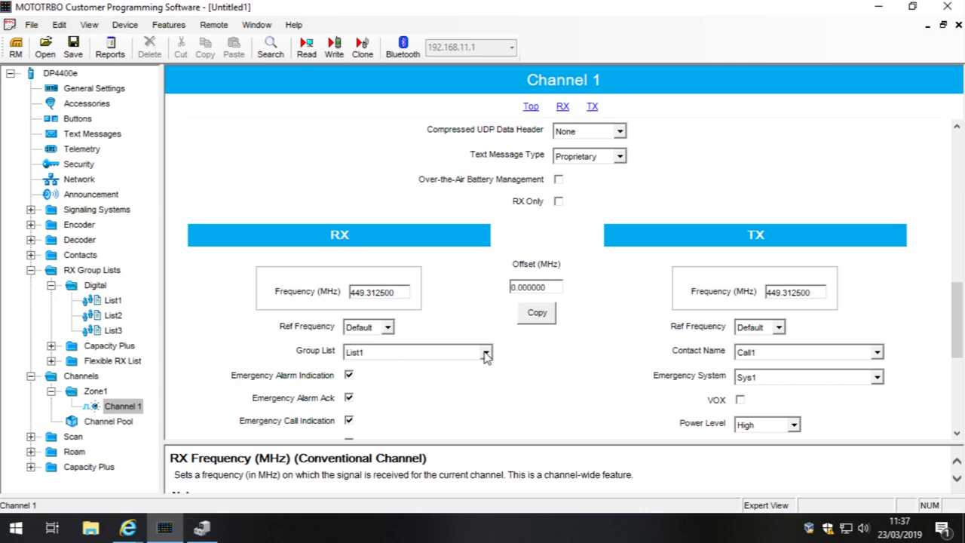
click(384, 353)
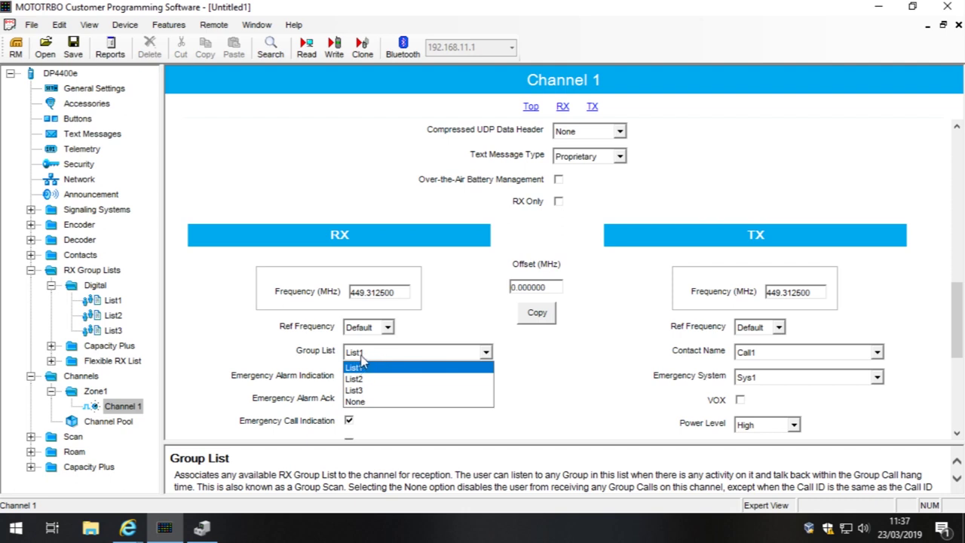
click(361, 367)
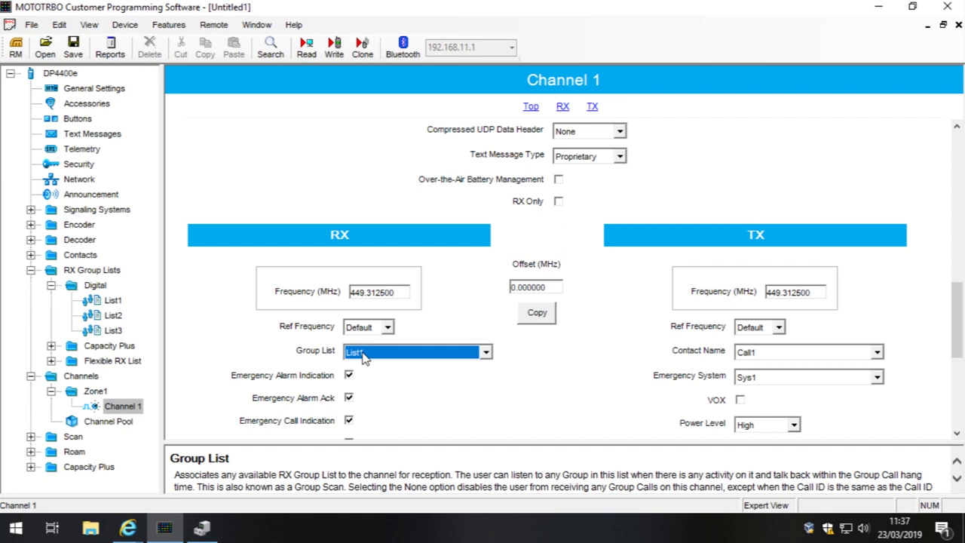
click(509, 357)
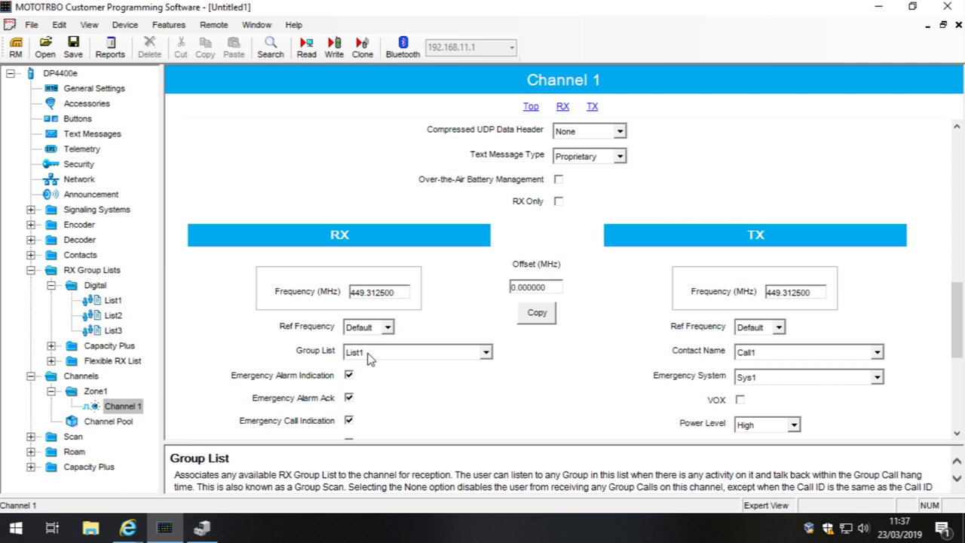
Step: Expand the Contacts folders, reopen Channel 1 and select Call1 as its TX contact name
click(30, 255)
scroll(129, 258, down, 2)
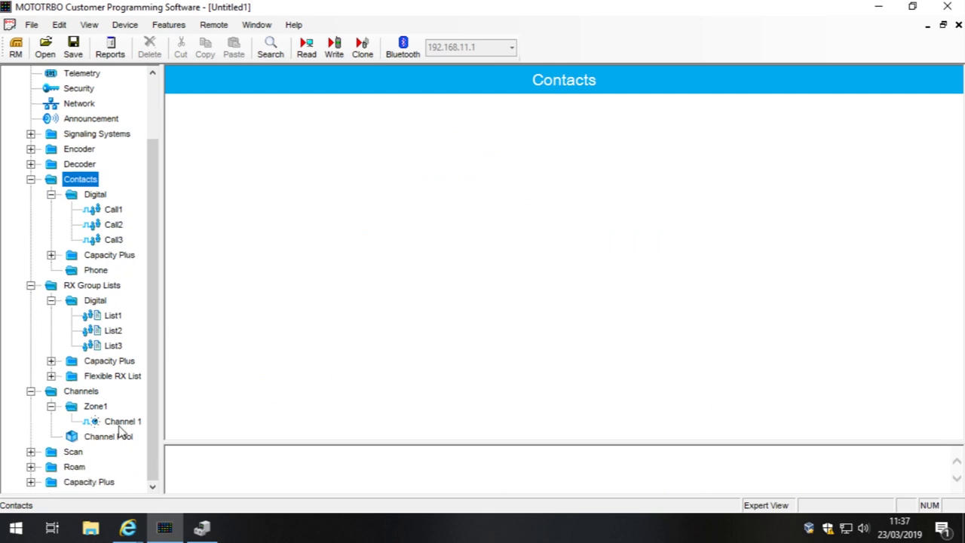
click(119, 423)
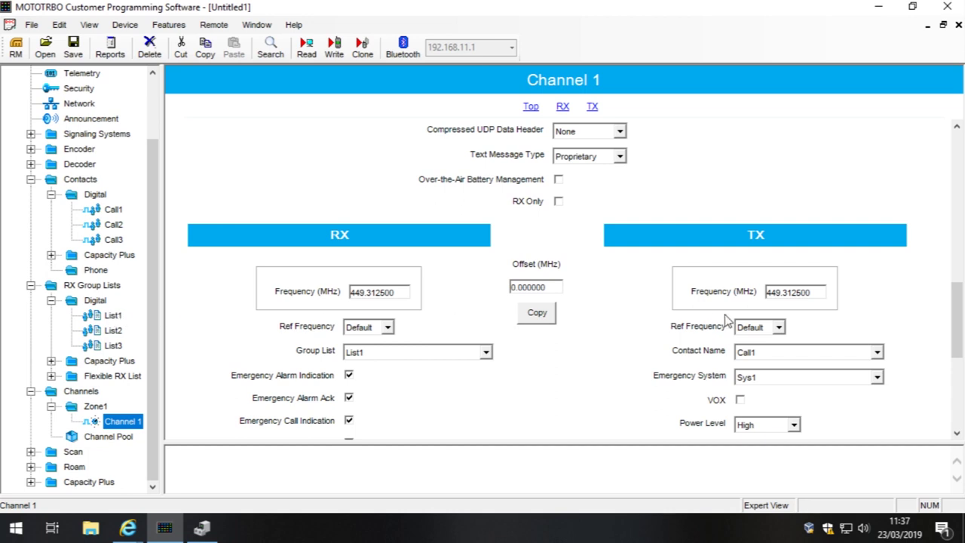
click(819, 293)
click(813, 292)
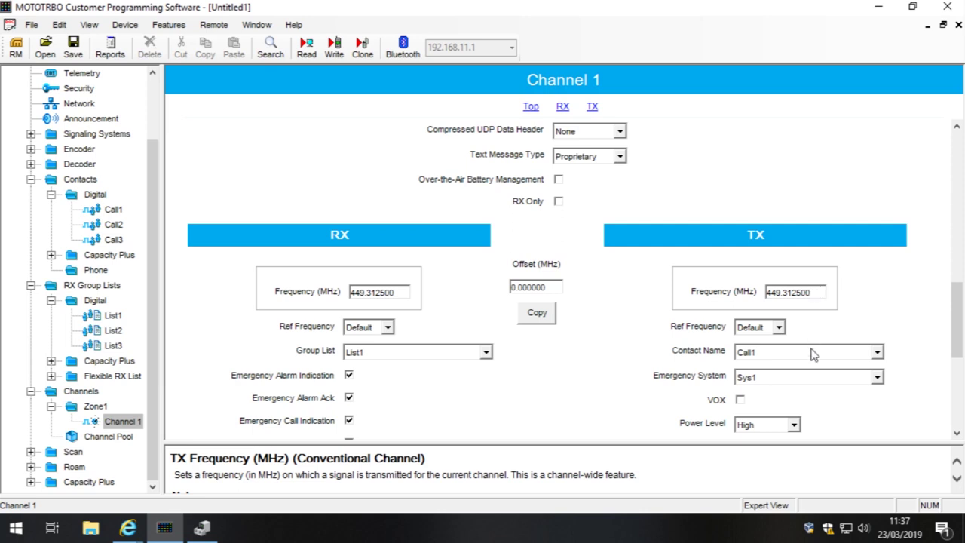
click(761, 352)
click(765, 364)
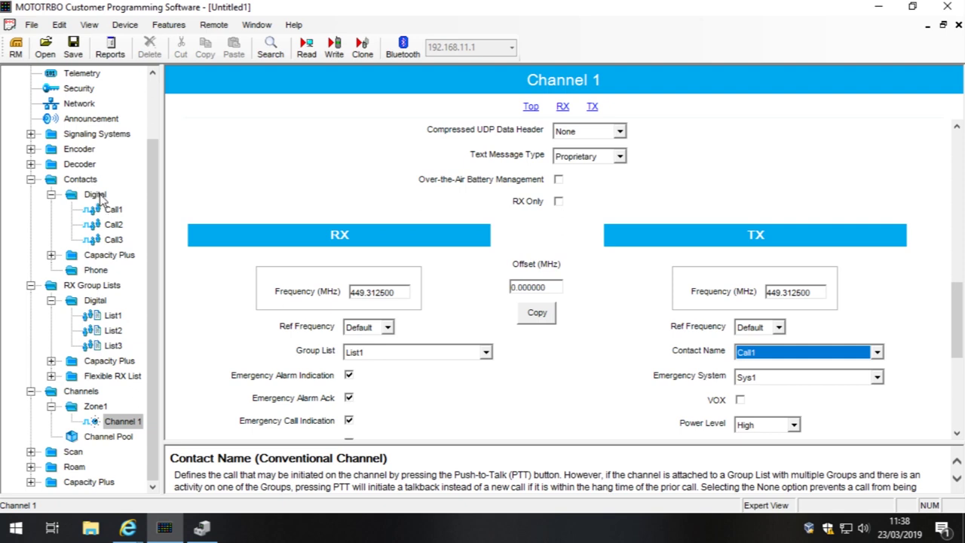
Step: Review the digital contacts Call1 and Call3, and recheck the TX contact name choice on Channel 1
click(111, 210)
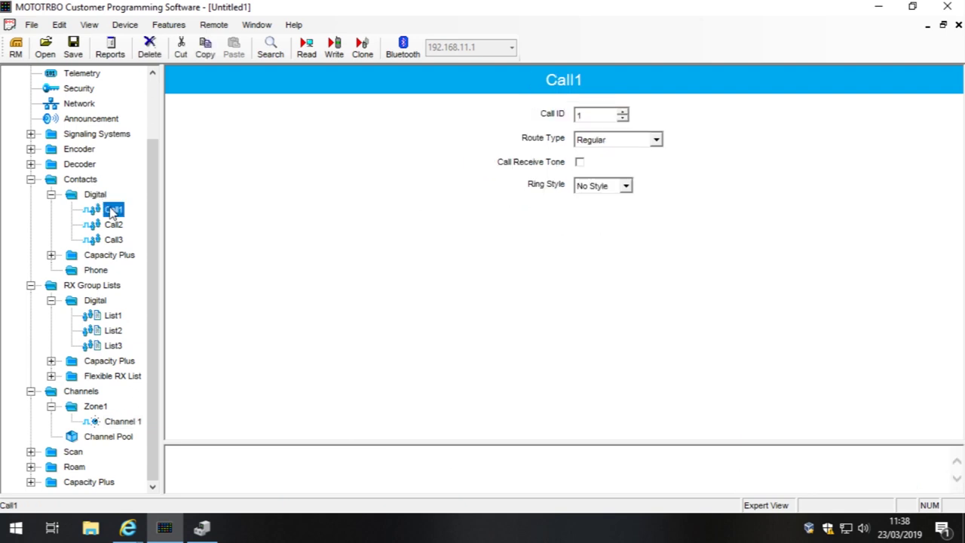
click(113, 240)
click(121, 423)
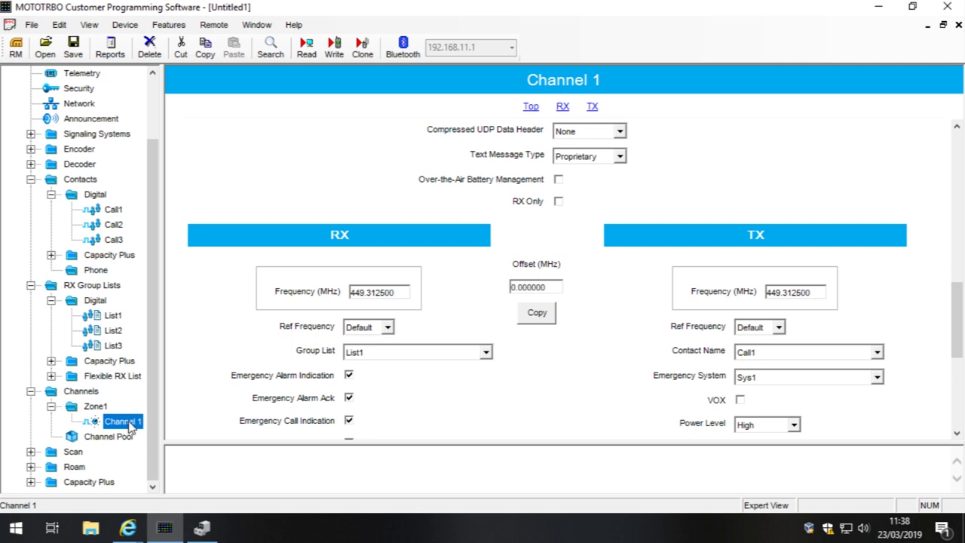
click(797, 351)
click(834, 357)
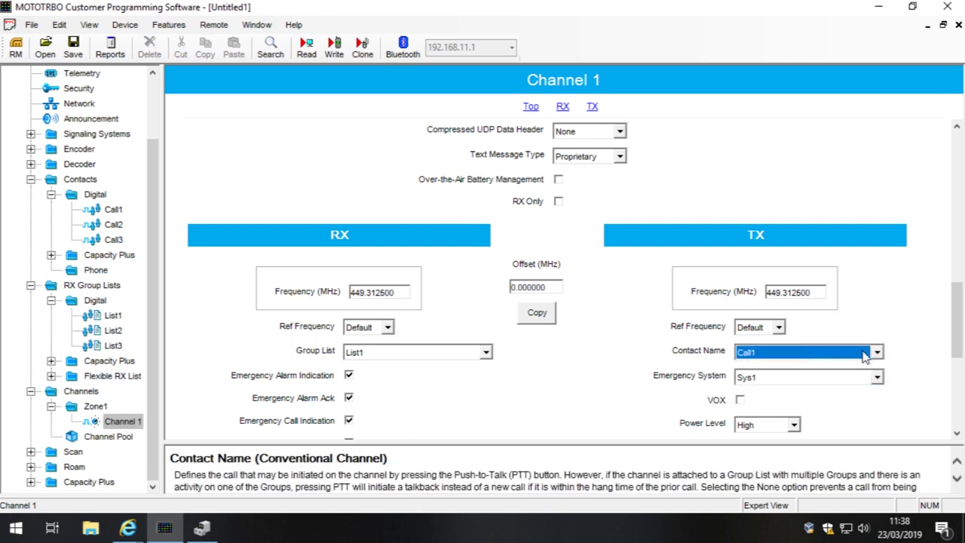
Step: Set Channel 1's Admit Criteria to Color Code Free and its In Call Criteria to Follow Admit Criteria
drag(956, 332, 956, 394)
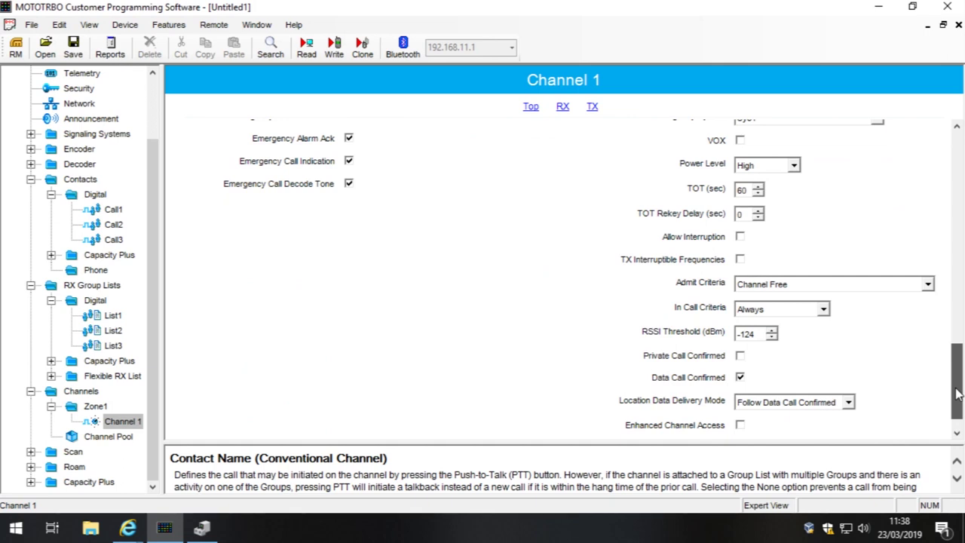
click(777, 293)
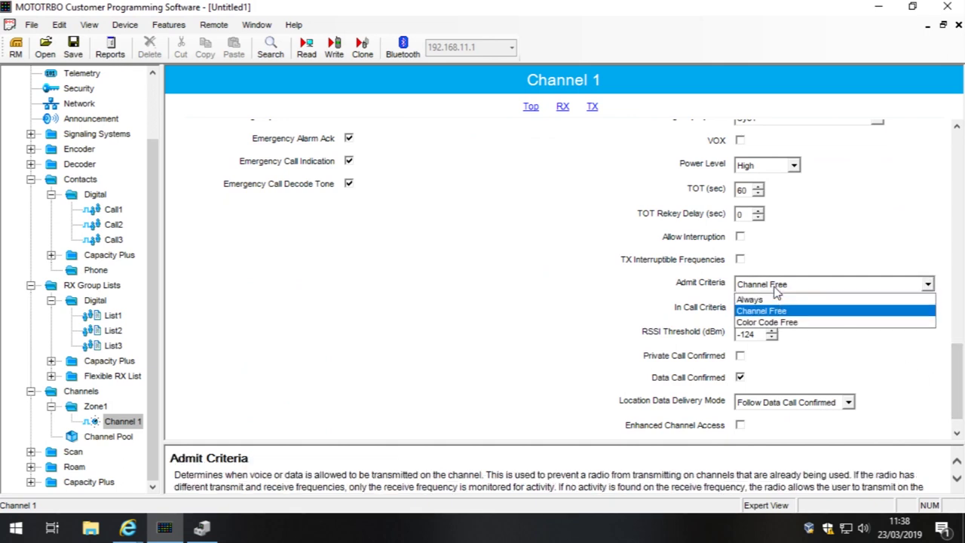
click(798, 324)
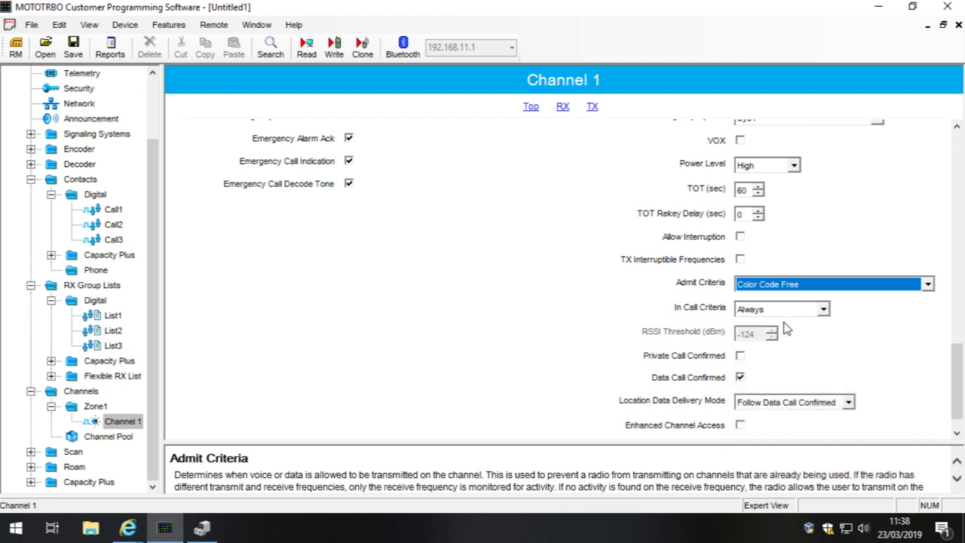
click(779, 288)
click(782, 292)
click(766, 288)
click(811, 295)
click(762, 312)
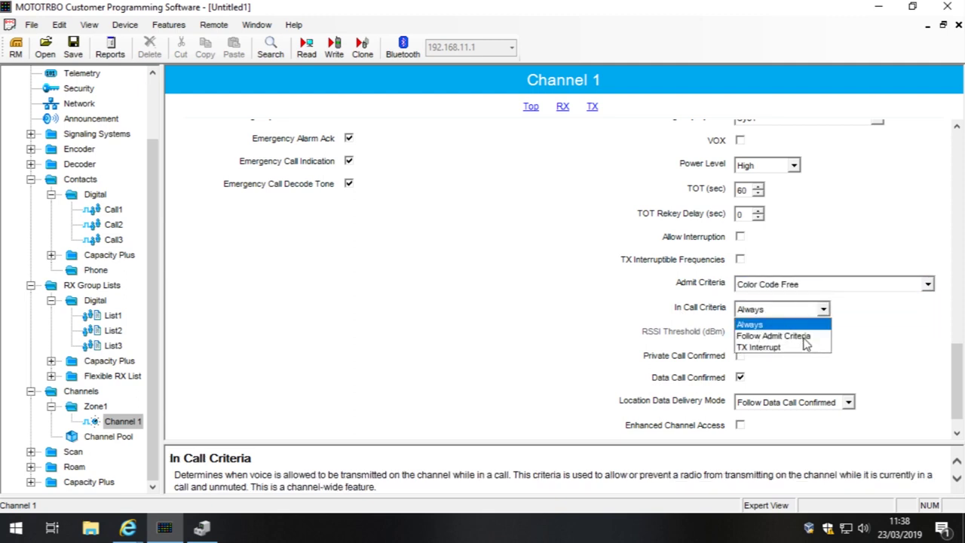
click(777, 334)
Step: Choose High as the TX power level for Channel 1
drag(956, 366, 958, 339)
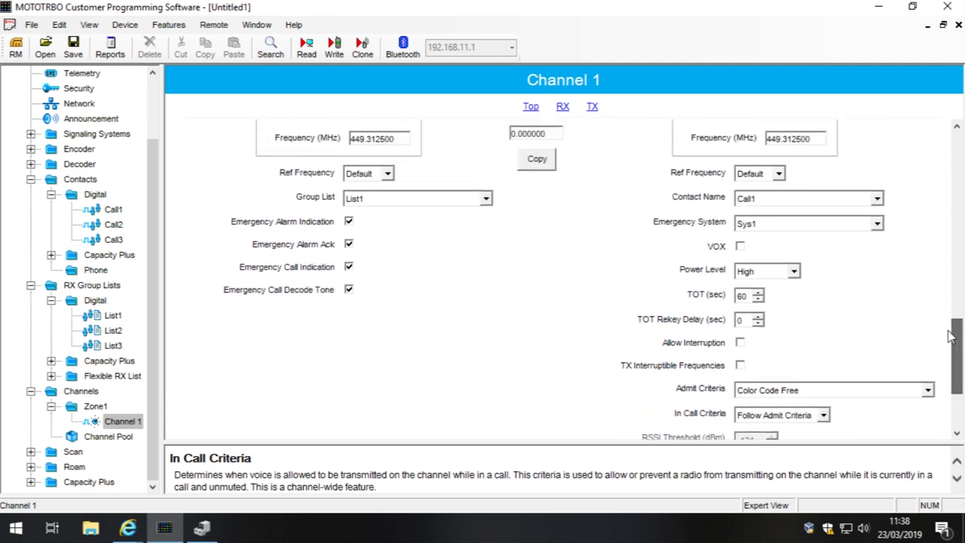
click(769, 279)
click(771, 280)
click(769, 279)
click(771, 281)
Step: Disable Emergency Alarm Indication and Emergency Call Indication in Channel 1's RX settings
drag(956, 355, 956, 328)
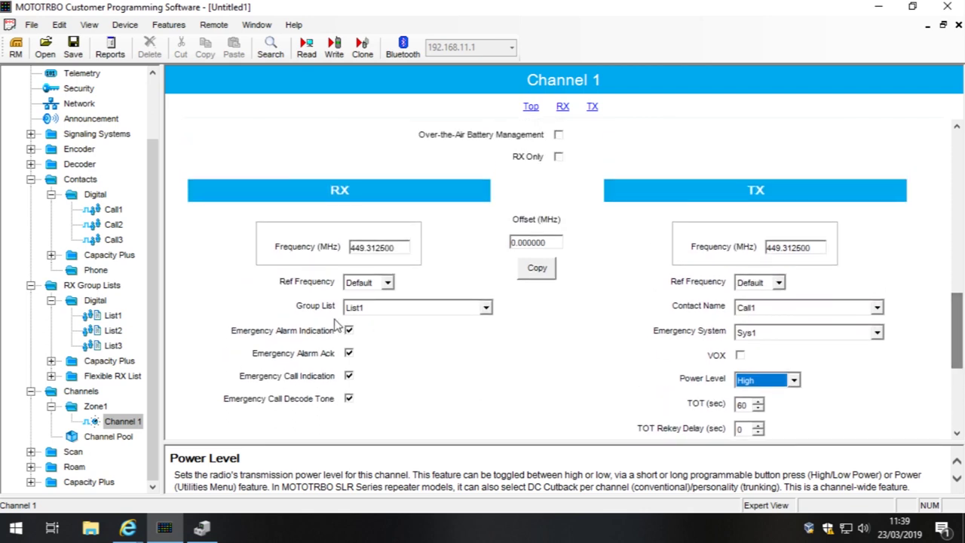
click(349, 331)
click(349, 331)
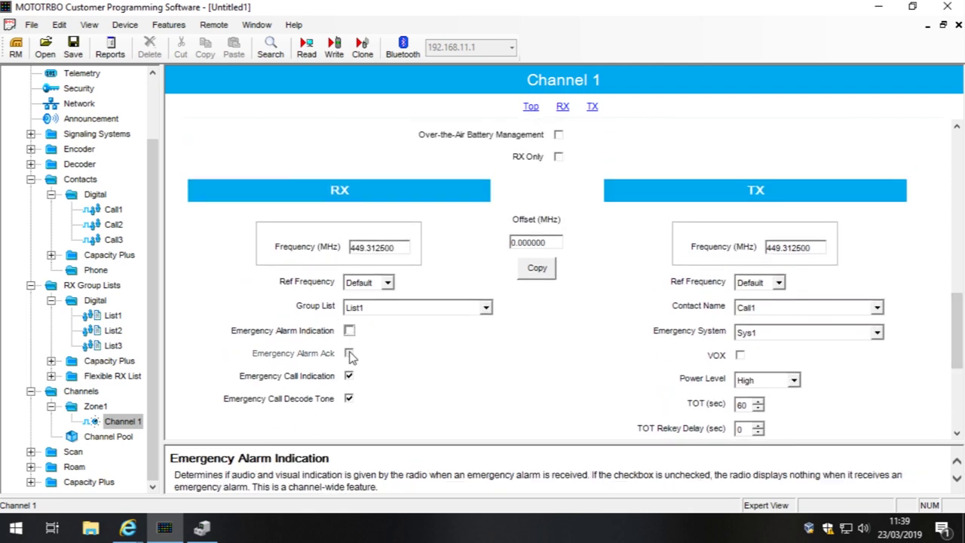
click(349, 375)
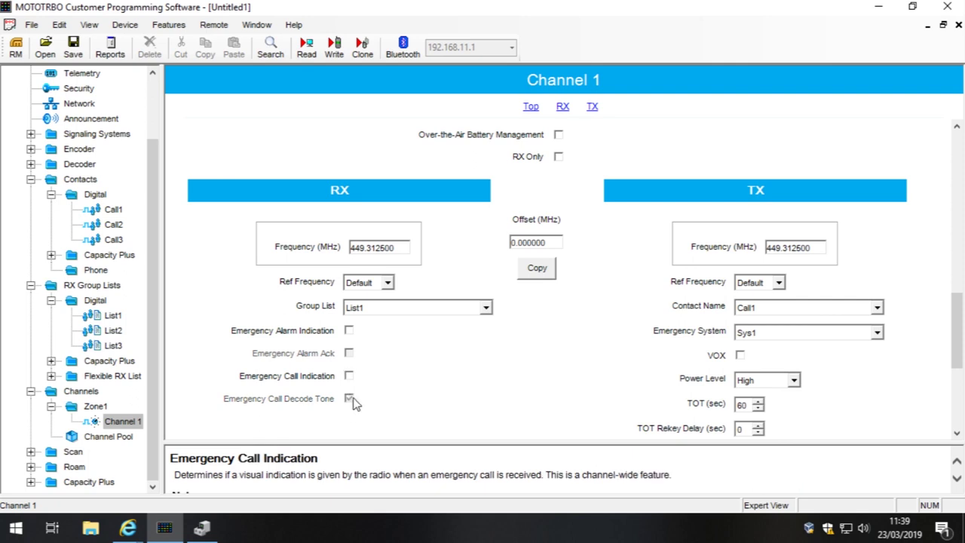
drag(956, 332, 956, 172)
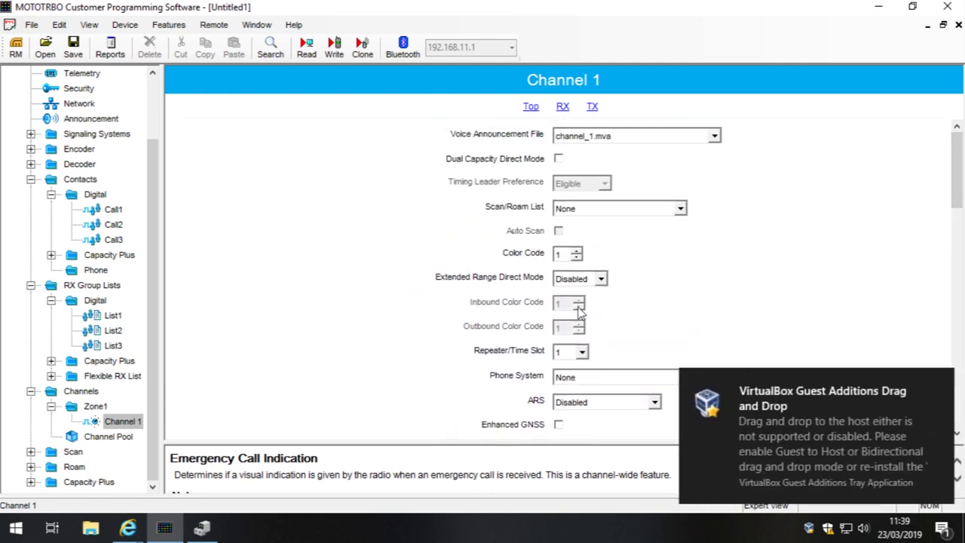
Step: Examine the Color Code setting of Channel 1 and its adjustable values
click(567, 254)
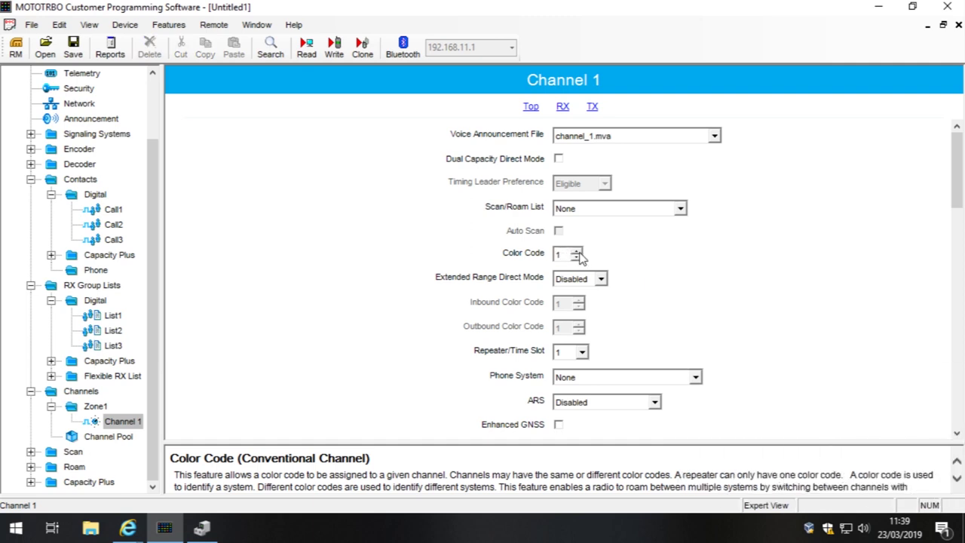
click(578, 255)
click(579, 261)
click(579, 261)
Step: Switch to the browser, search the web for "ctcss" in a new tab, and open Wikipedia's Continuous Tone-Coded Squelch System article
click(126, 530)
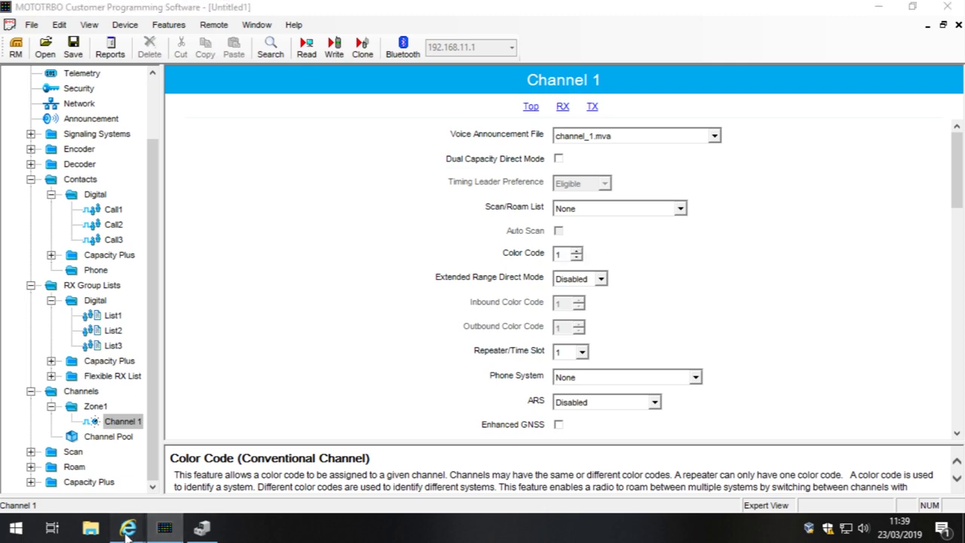
click(181, 491)
click(312, 48)
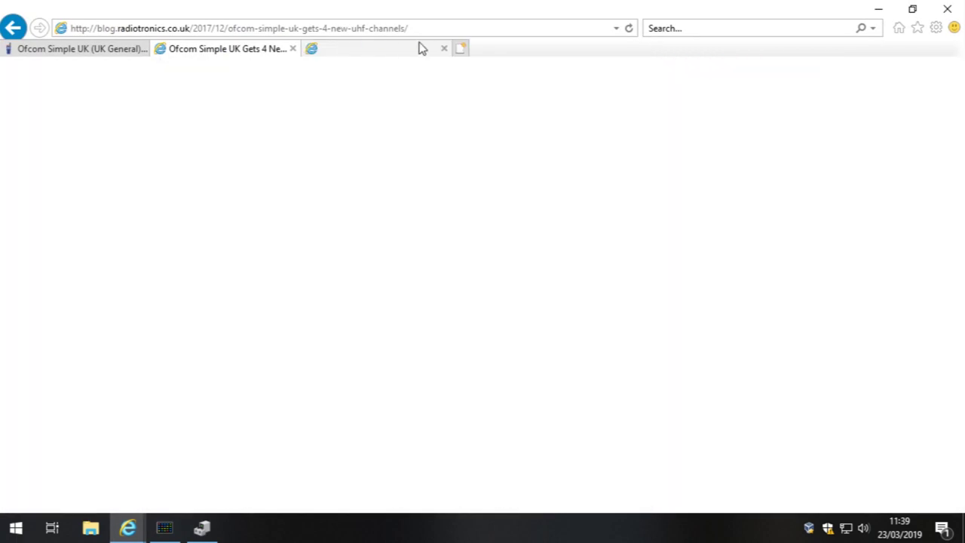
click(668, 28)
text(ctcss)
key(Return)
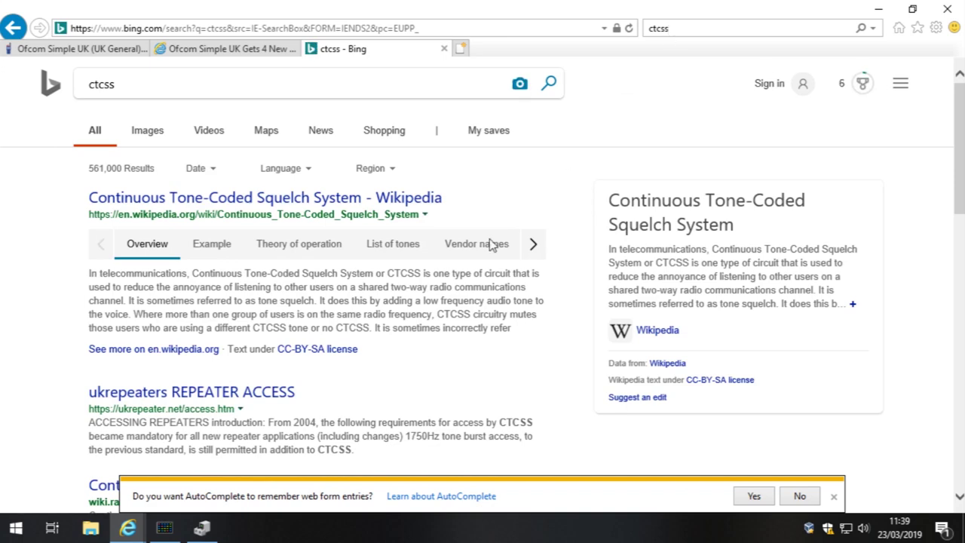
scroll(389, 290, down, 1)
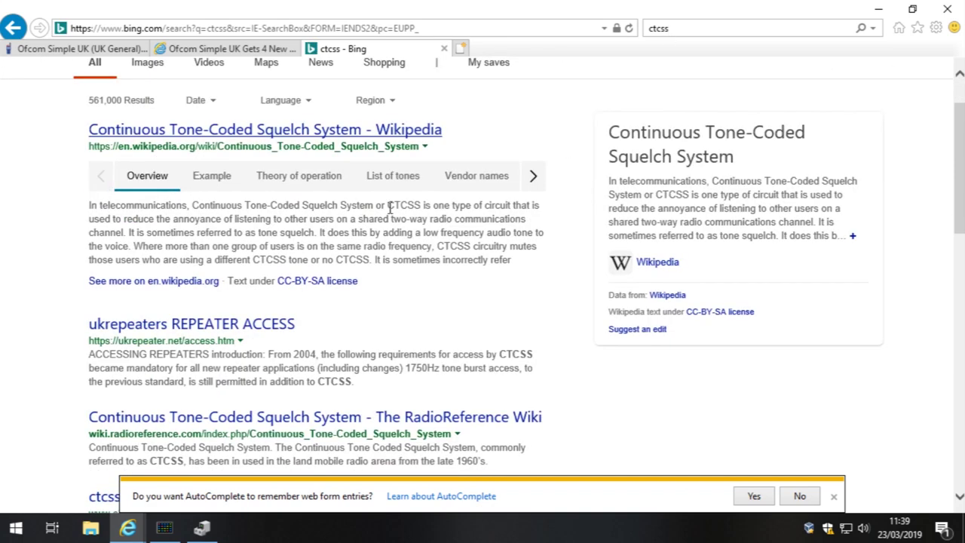
click(388, 143)
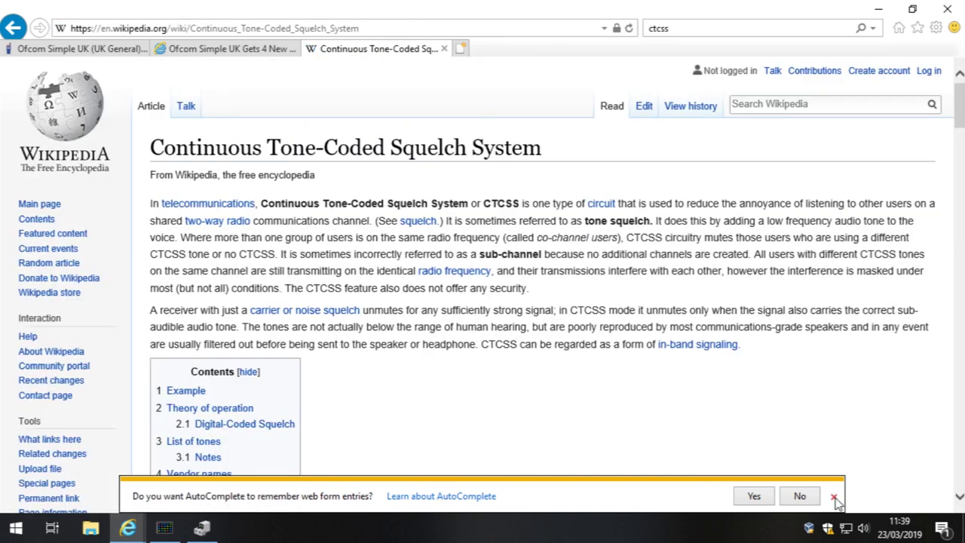
Step: Dismiss the AutoComplete prompt and read the introduction of the Continuous Tone-Coded Squelch System article
click(834, 498)
scroll(538, 362, down, 1)
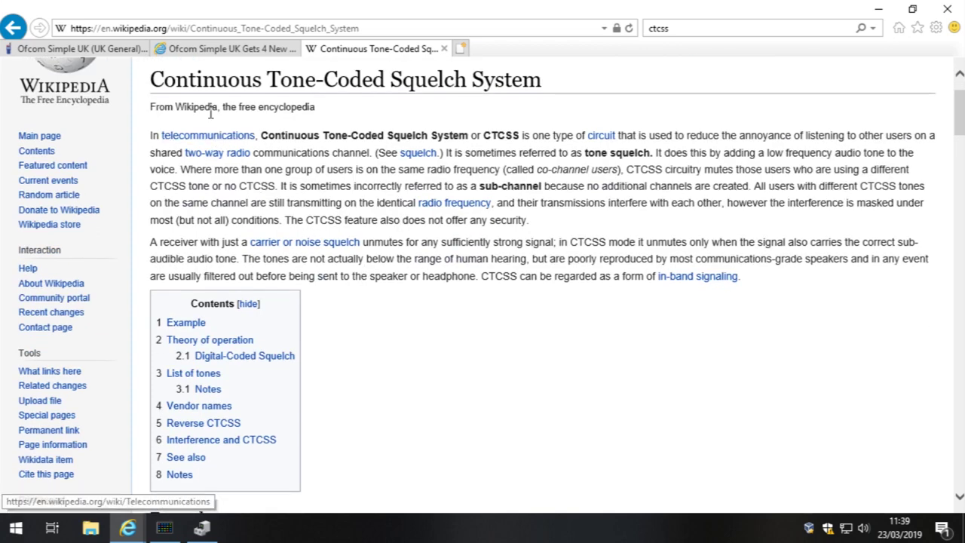
drag(158, 79, 506, 85)
click(448, 108)
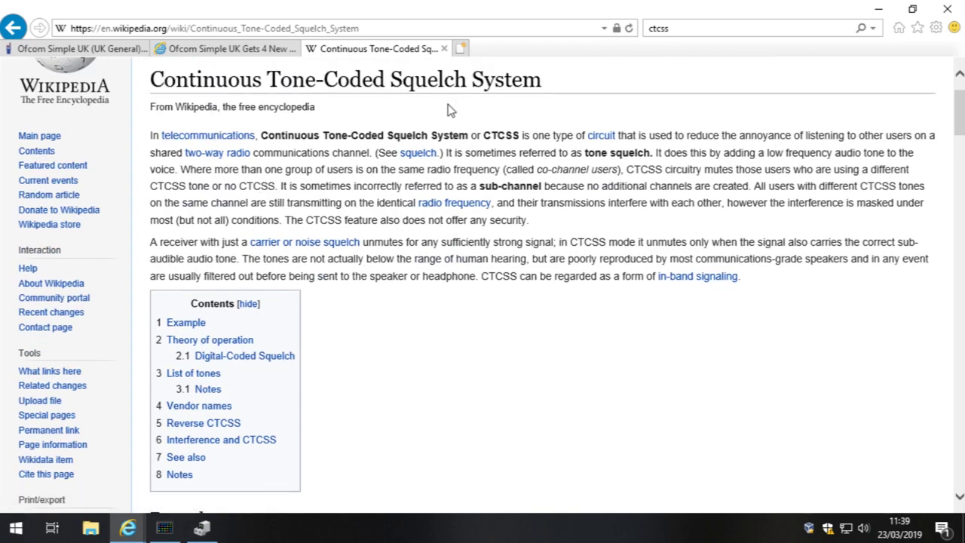
click(166, 526)
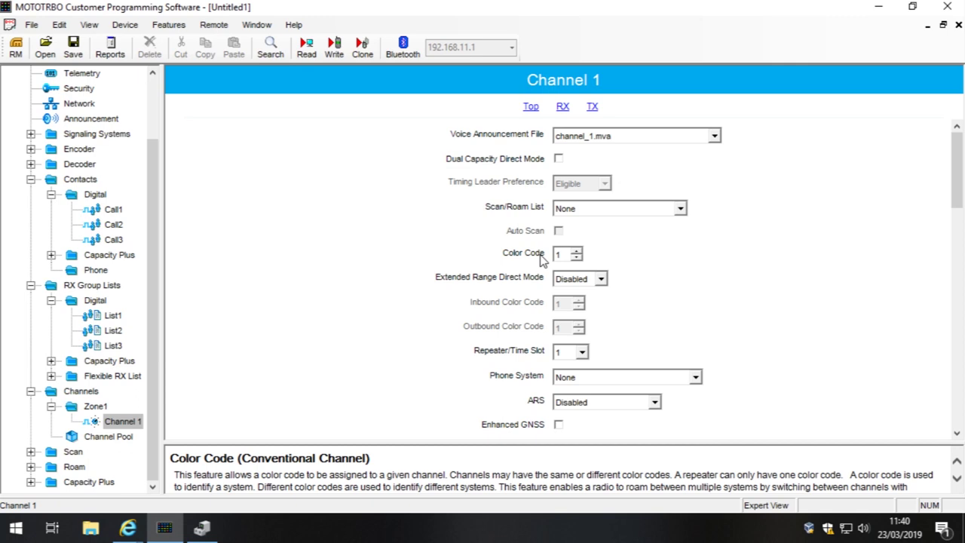
Step: Examine the Example, Theory of operation and List of tones sections of the CTCSS article, and return to the MOTOTRBO programming software
mouse_move(129, 528)
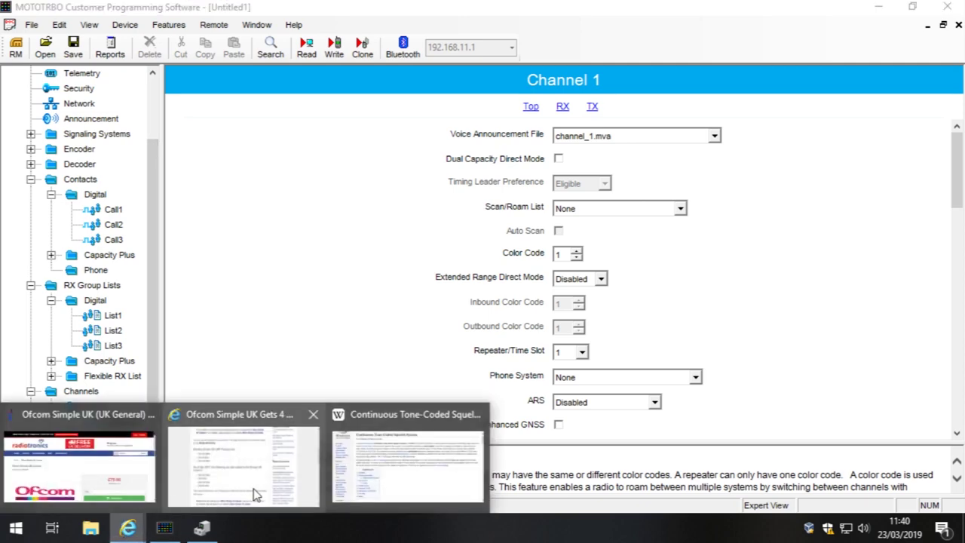
click(388, 471)
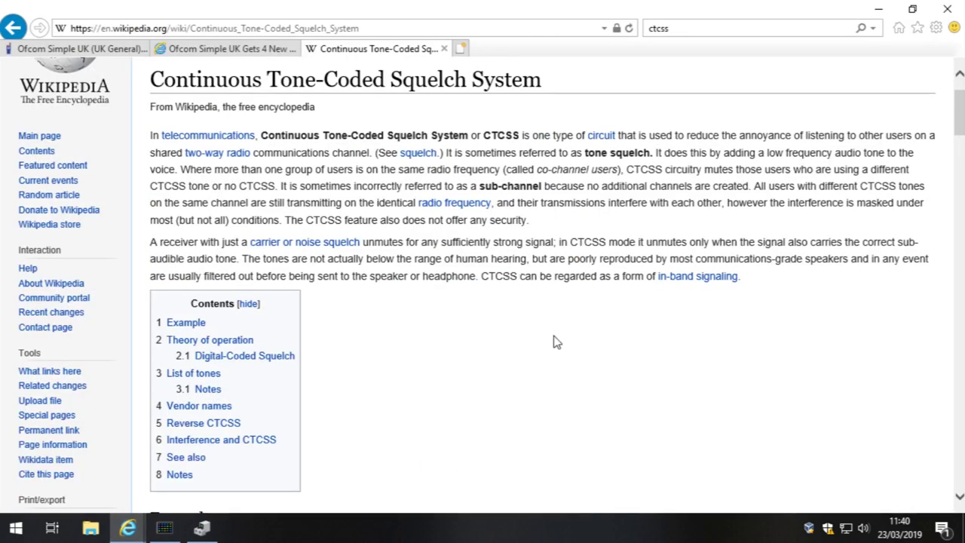
scroll(553, 341, down, 5)
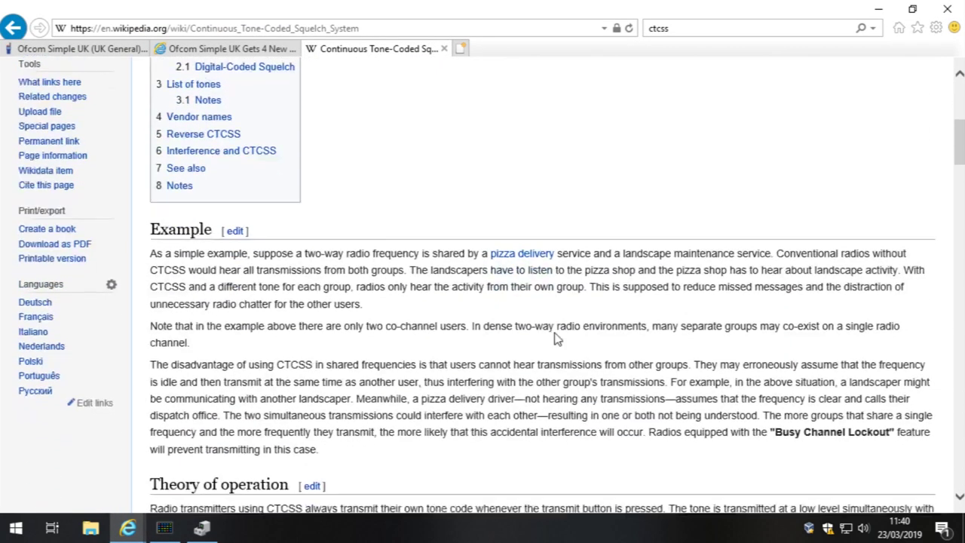
scroll(556, 340, down, 1)
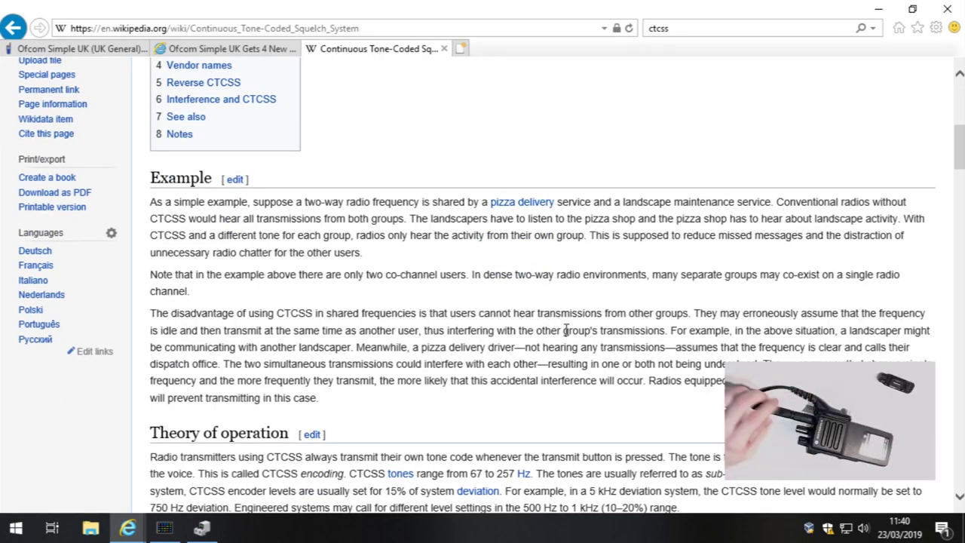
scroll(567, 332, down, 5)
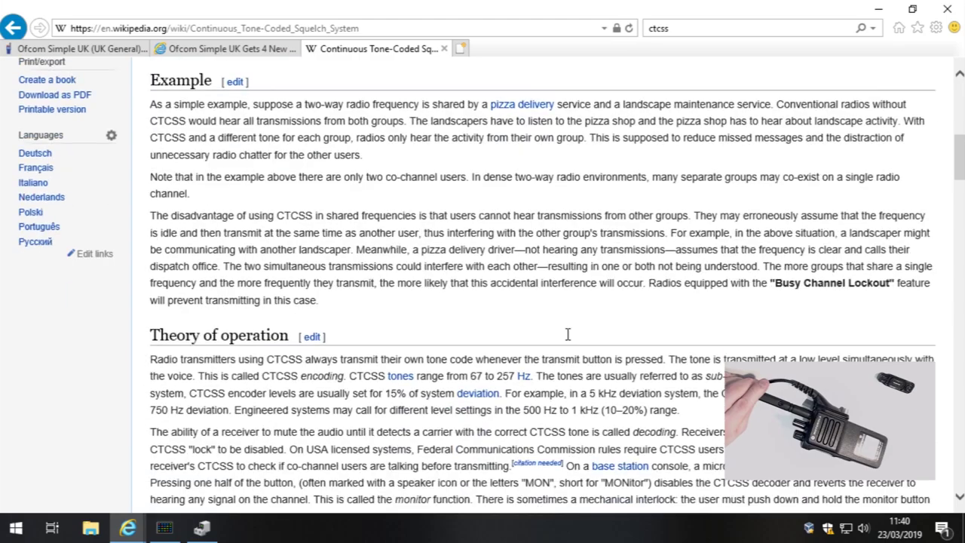
scroll(572, 340, down, 12)
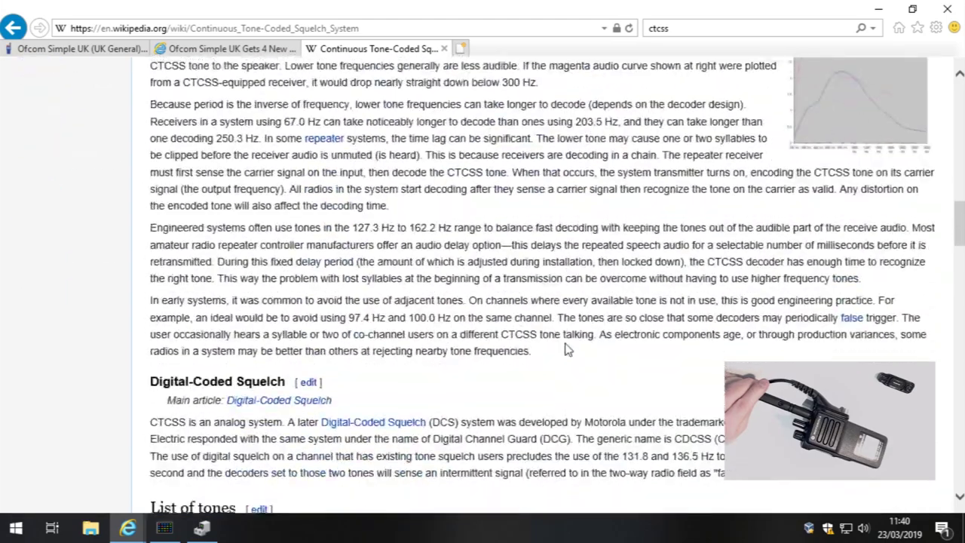
scroll(566, 351, down, 1)
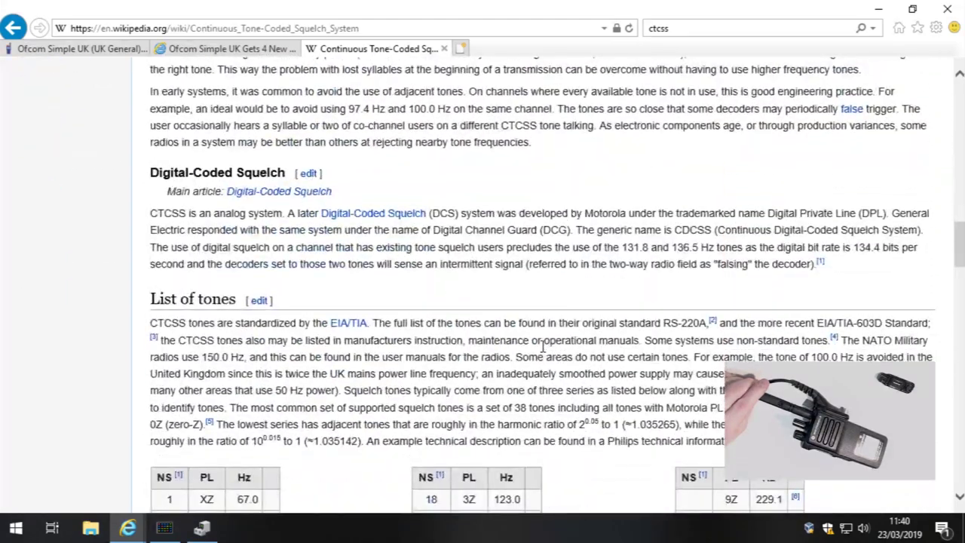
scroll(543, 345, down, 2)
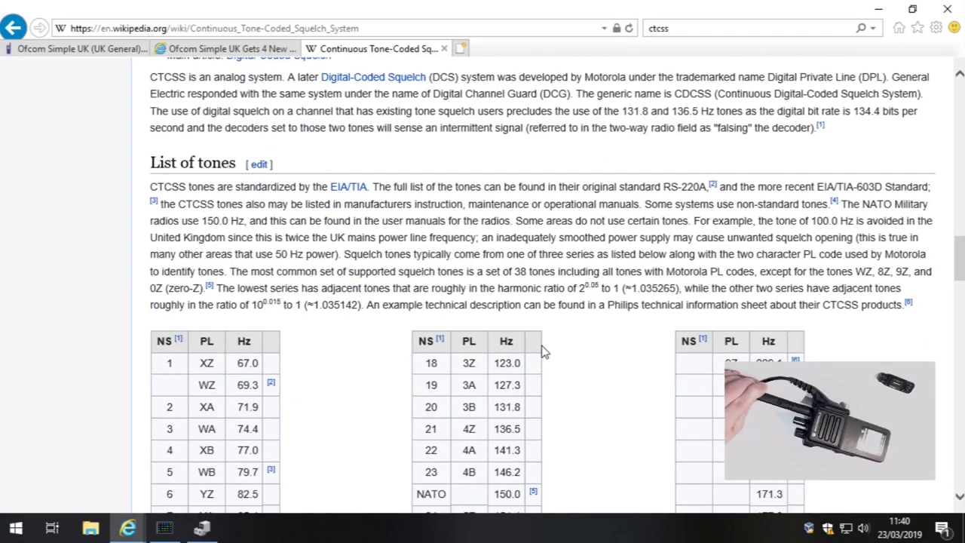
scroll(542, 351, up, 15)
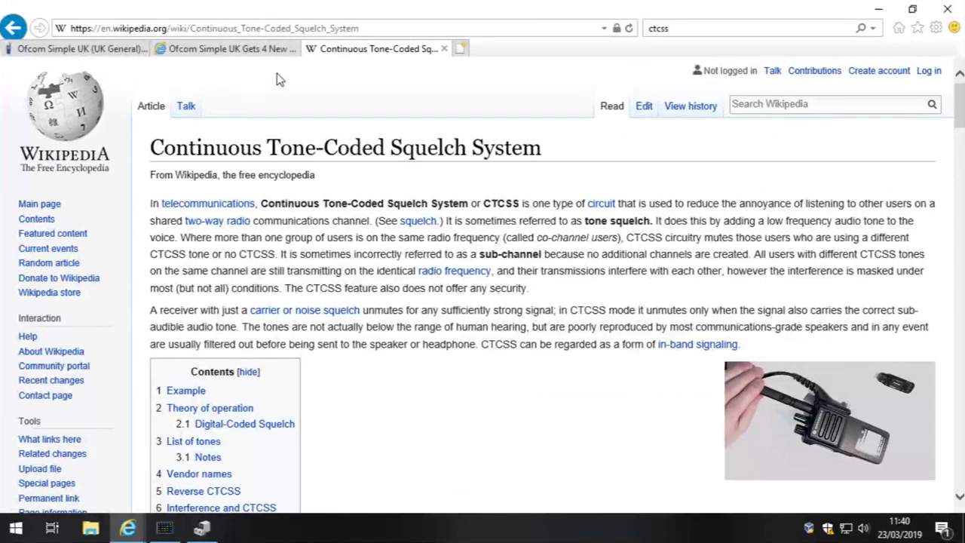
click(163, 527)
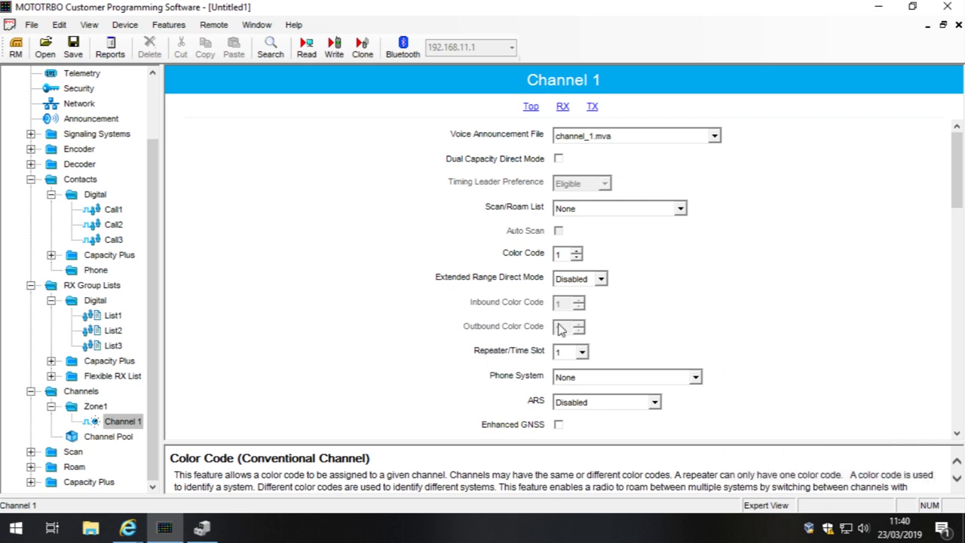
Step: Check Channel 1's Color Code and choose 1 as its Repeater/Time Slot
click(564, 254)
click(653, 261)
click(584, 353)
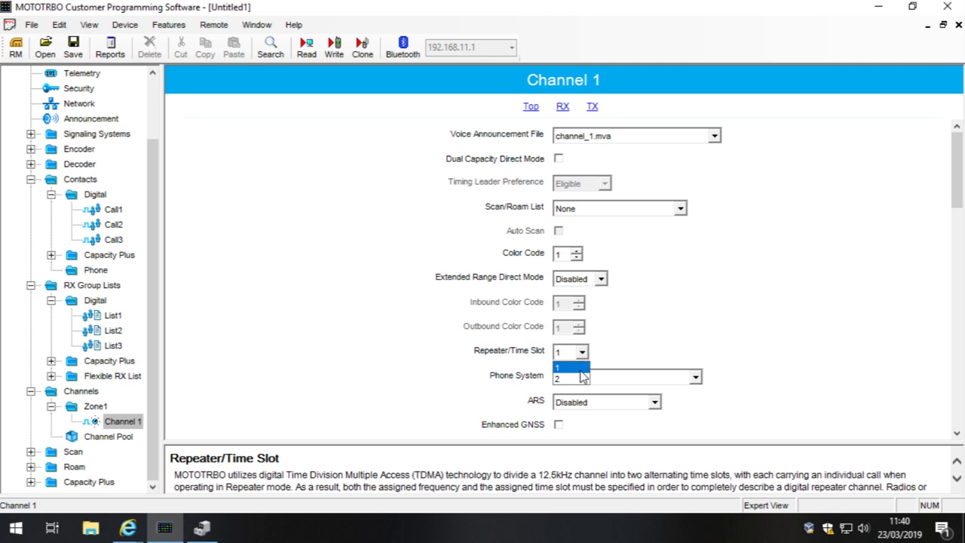
click(577, 369)
click(709, 322)
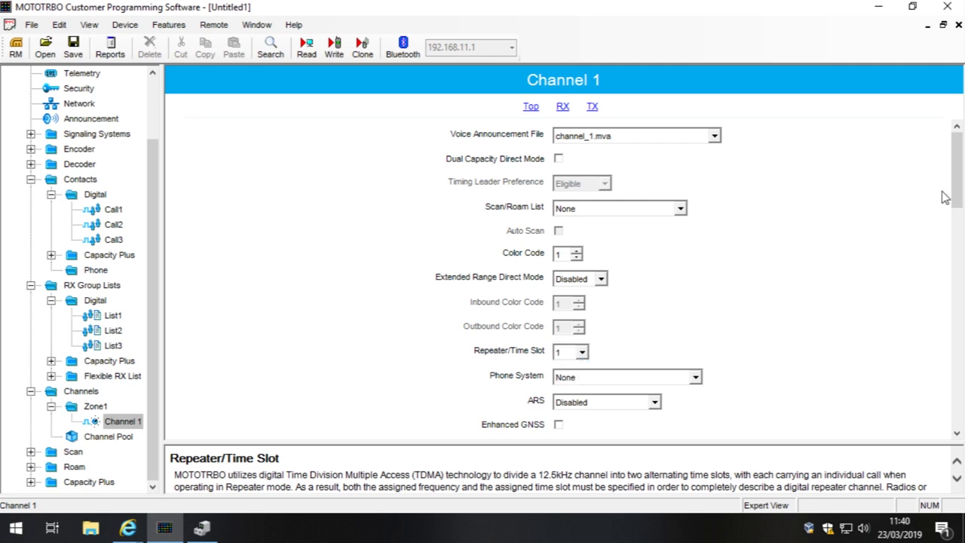
drag(959, 179, 961, 174)
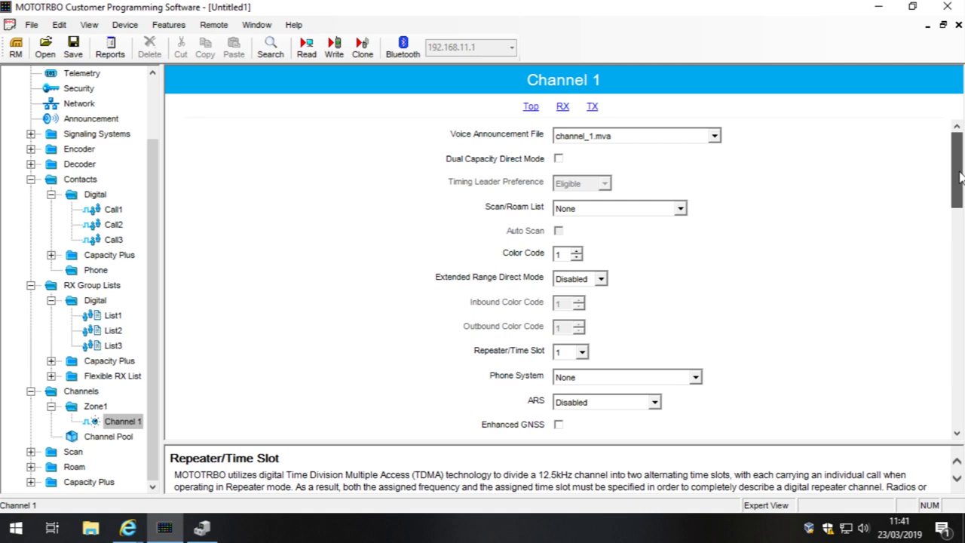
drag(960, 176, 962, 199)
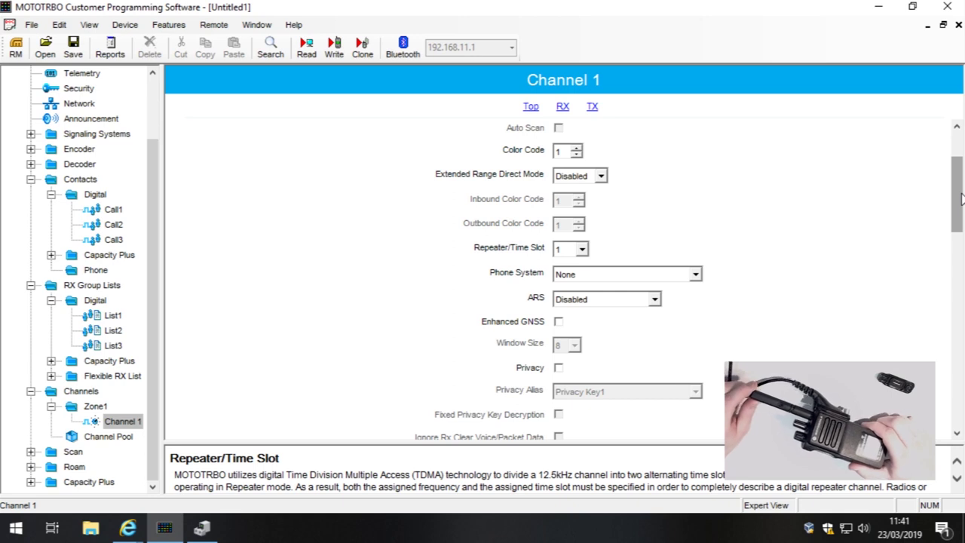
Step: Add two more digital channels to Zone1
click(90, 406)
right_click(92, 406)
mouse_move(173, 392)
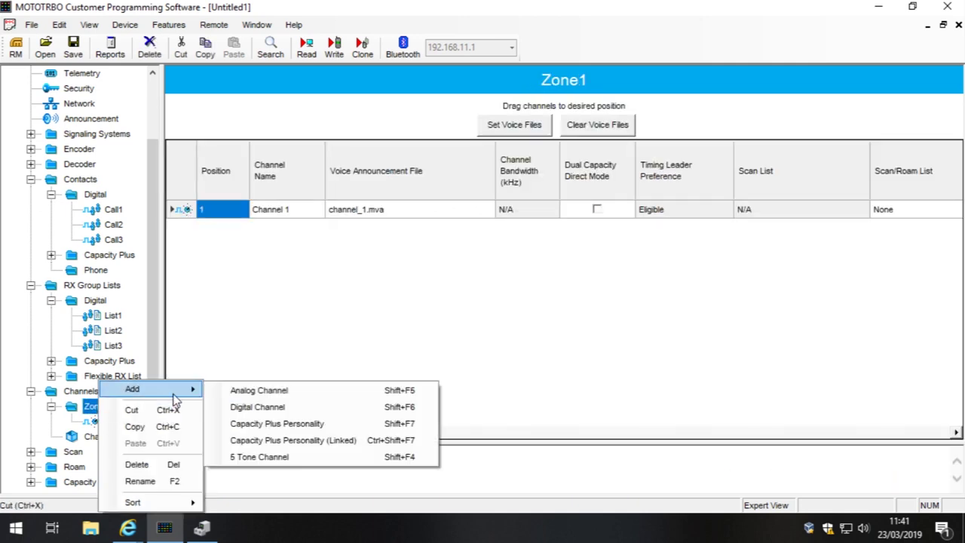
click(276, 406)
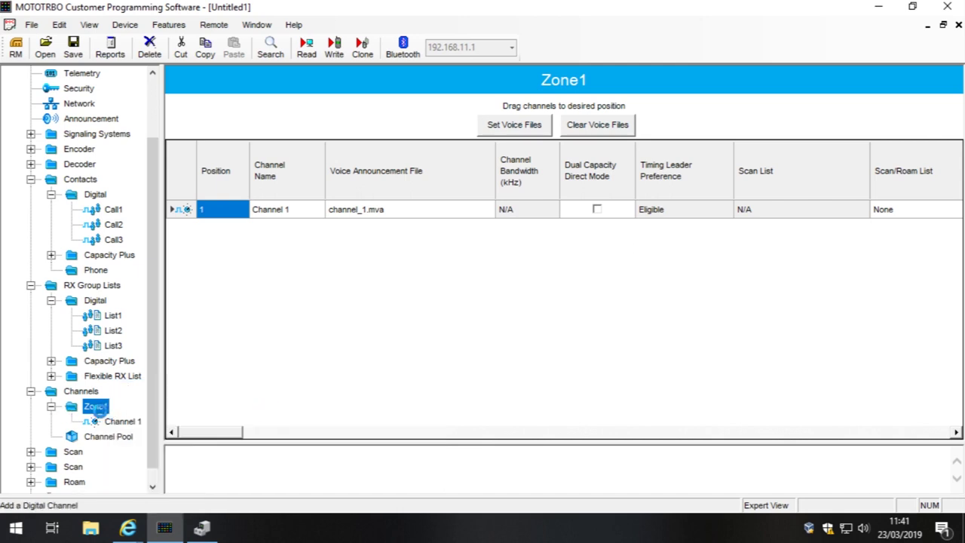
right_click(92, 407)
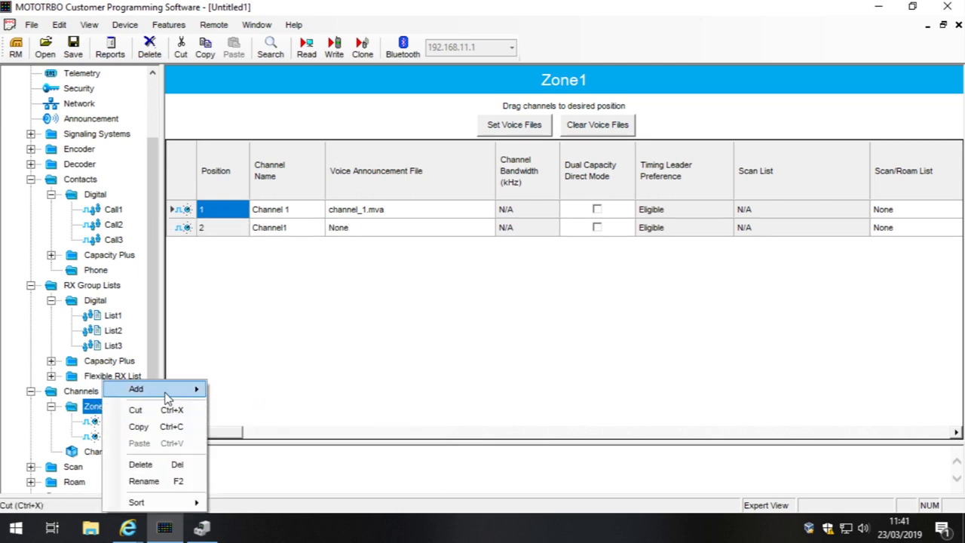
mouse_move(174, 392)
click(293, 408)
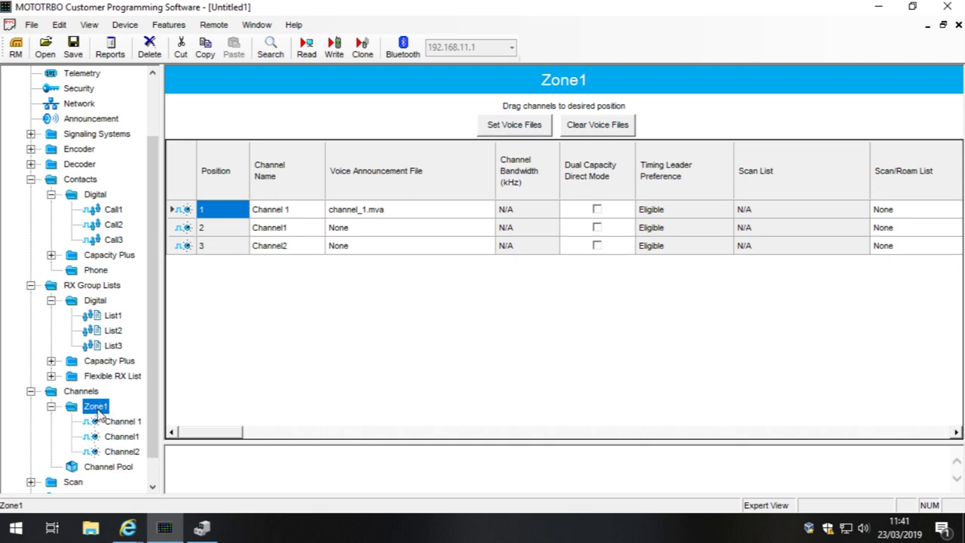
right_click(99, 411)
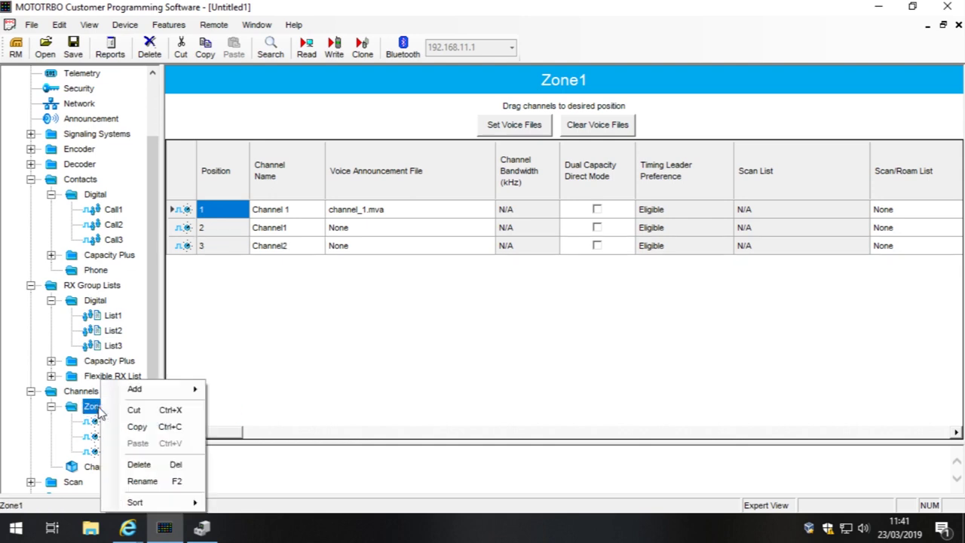
mouse_move(136, 388)
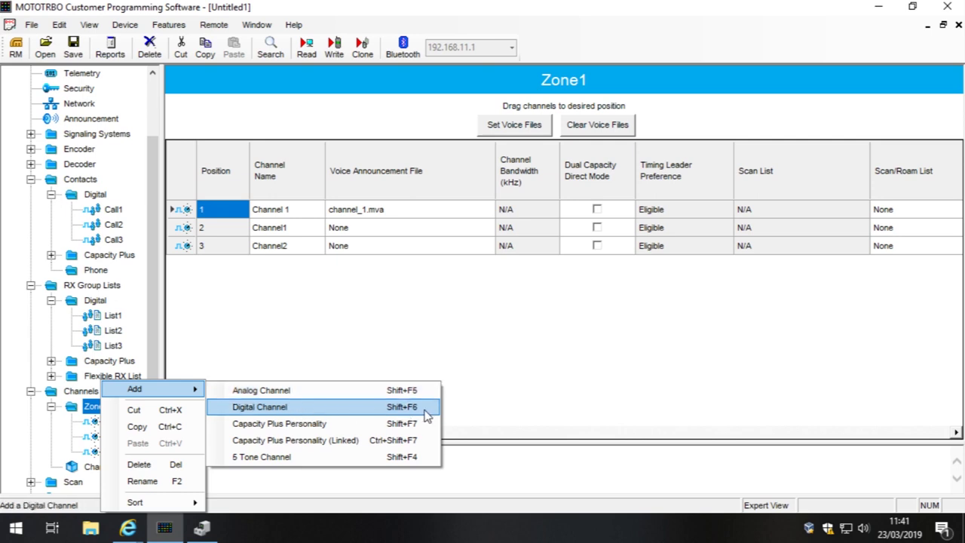
click(95, 407)
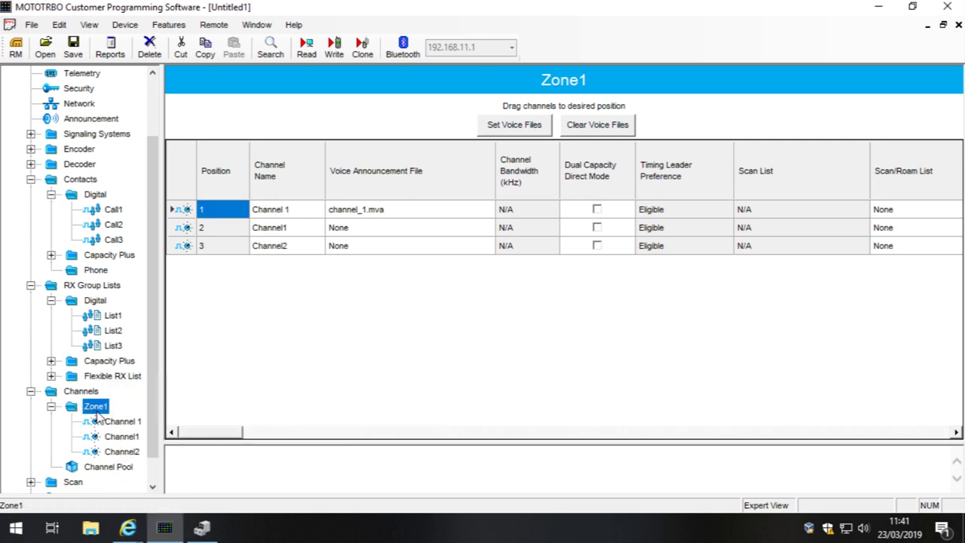
Step: Rename the second channel in Zone1 to Channel 2 and the third to Channel 3
click(115, 424)
click(122, 438)
click(123, 452)
click(92, 407)
click(300, 212)
key(Return)
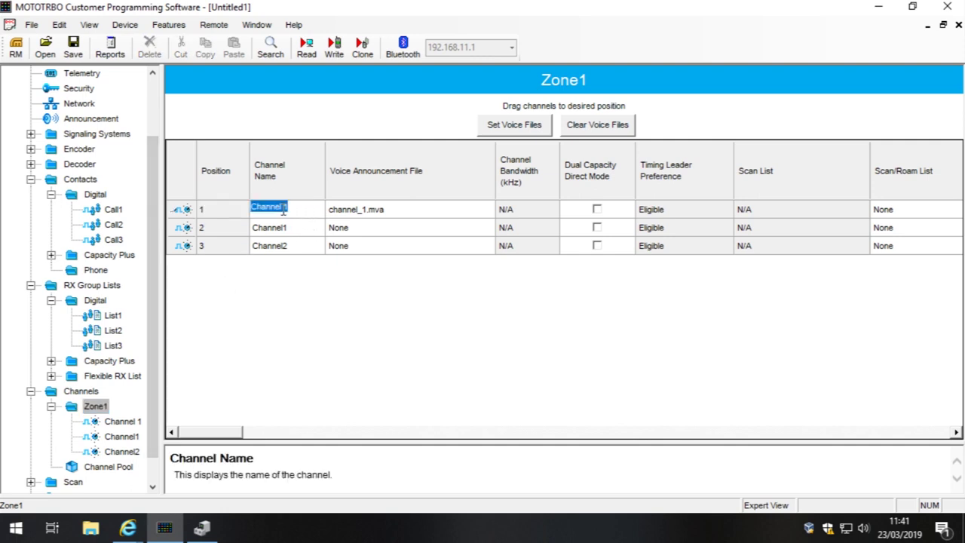
click(298, 225)
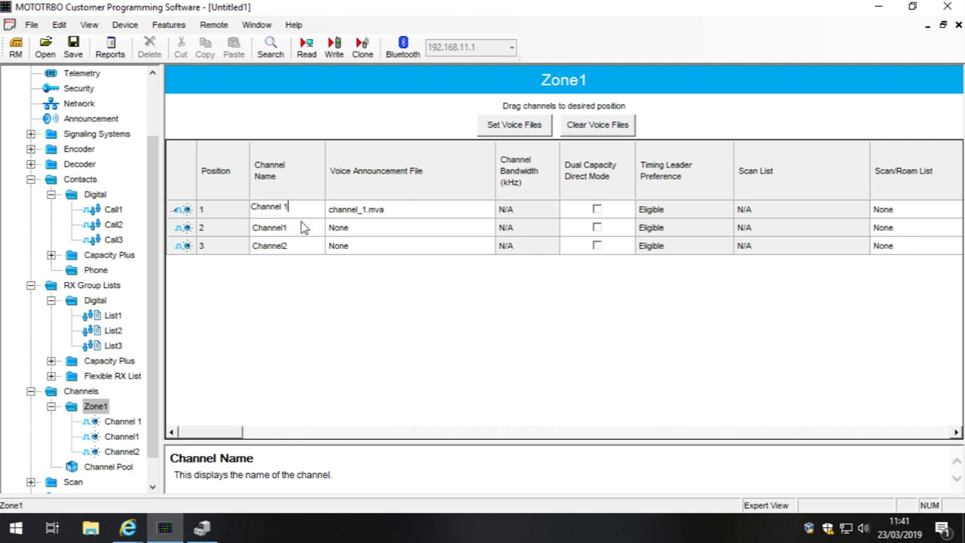
text(2)
key(Down)
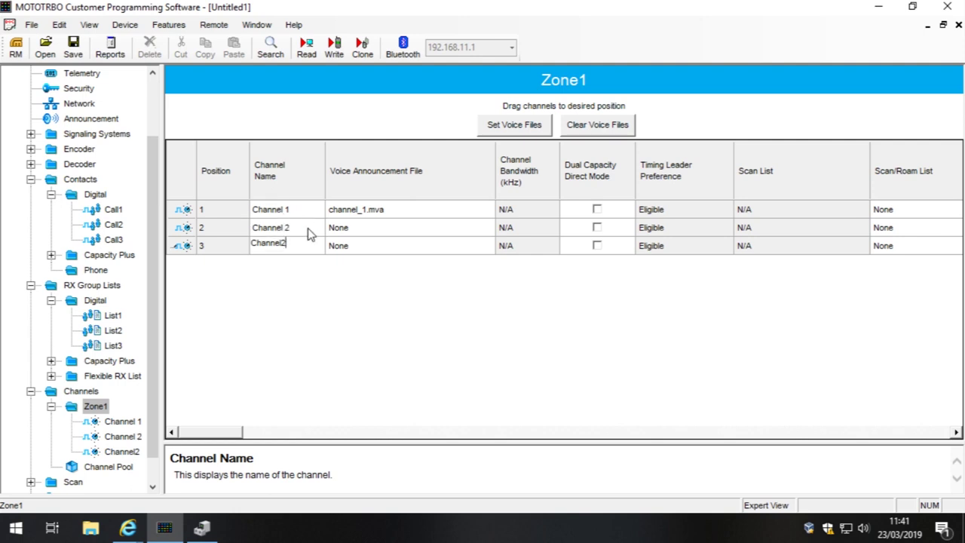
text(3)
key(Return)
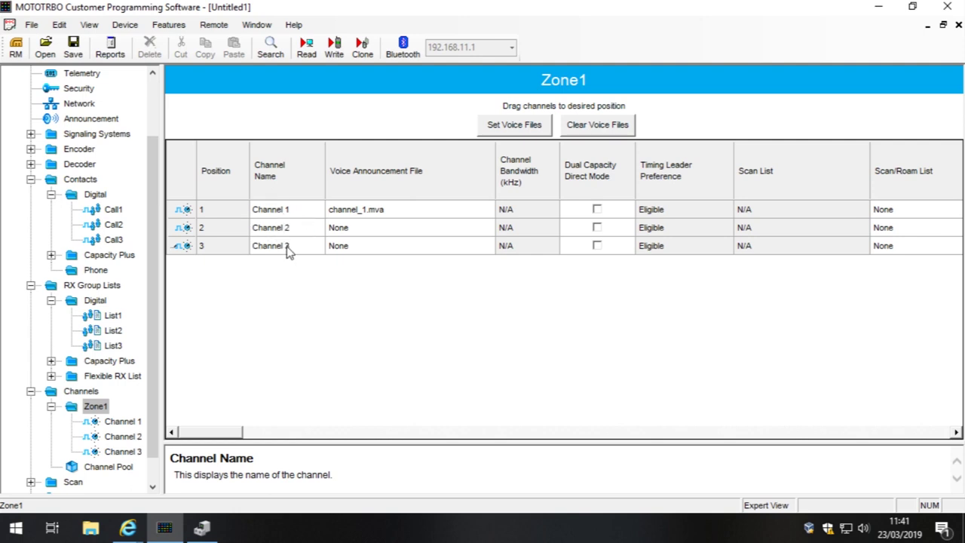
Step: Assign channel_2.mva as the voice announcement file of Channel 2 in Zone1
click(421, 212)
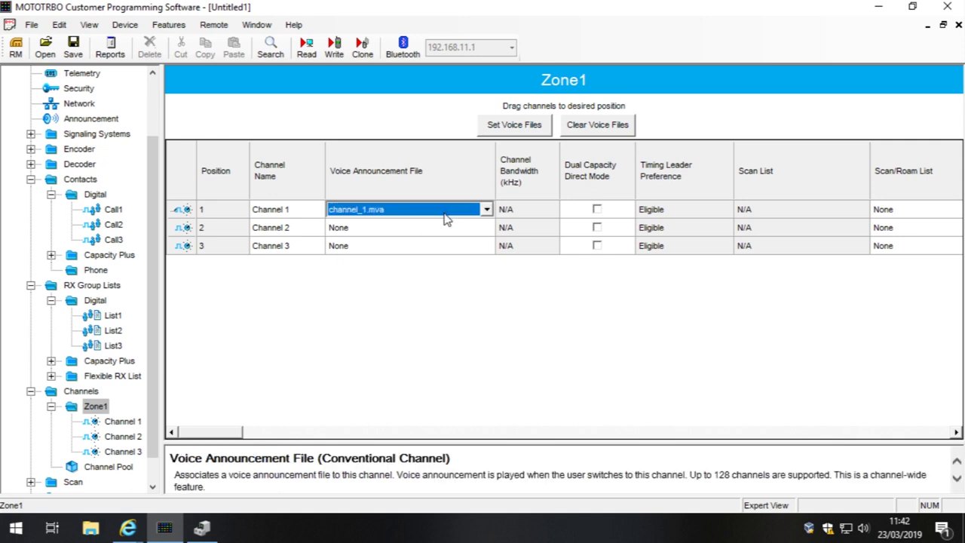
click(418, 230)
click(486, 227)
scroll(434, 285, down, 5)
scroll(435, 285, down, 12)
scroll(432, 280, up, 1)
click(389, 300)
Step: Assign channel_3.mva as the voice announcement file of Channel 3 in Zone1
click(483, 246)
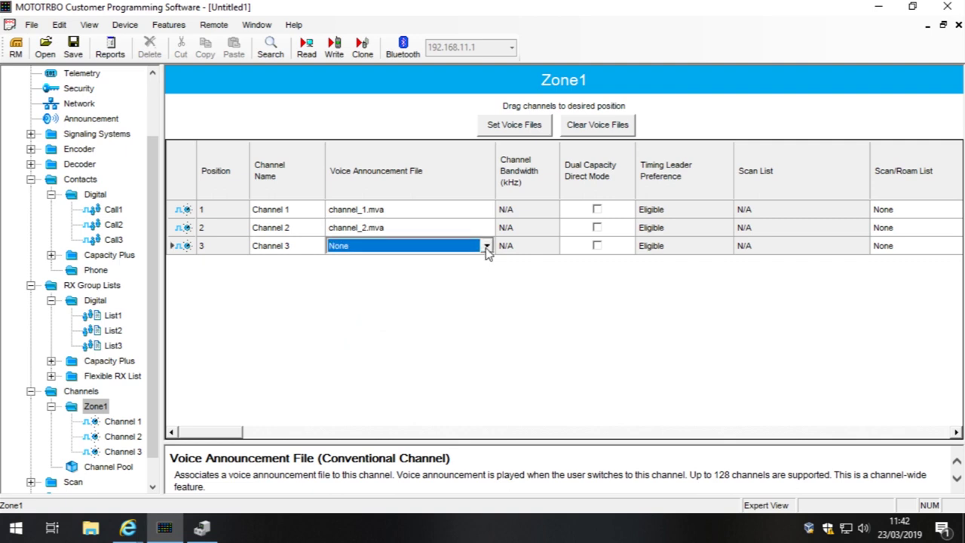
click(486, 246)
scroll(435, 302, down, 6)
scroll(407, 305, down, 7)
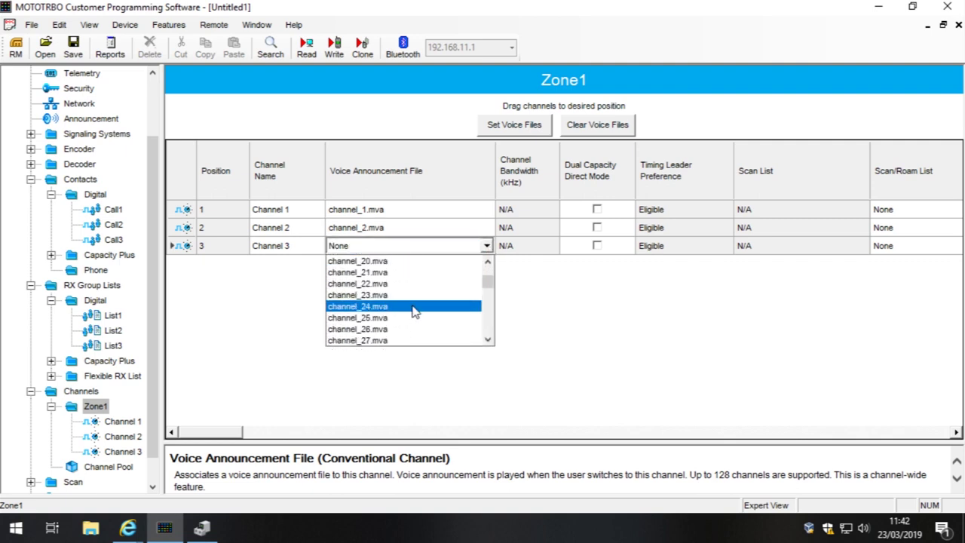
scroll(413, 310, down, 5)
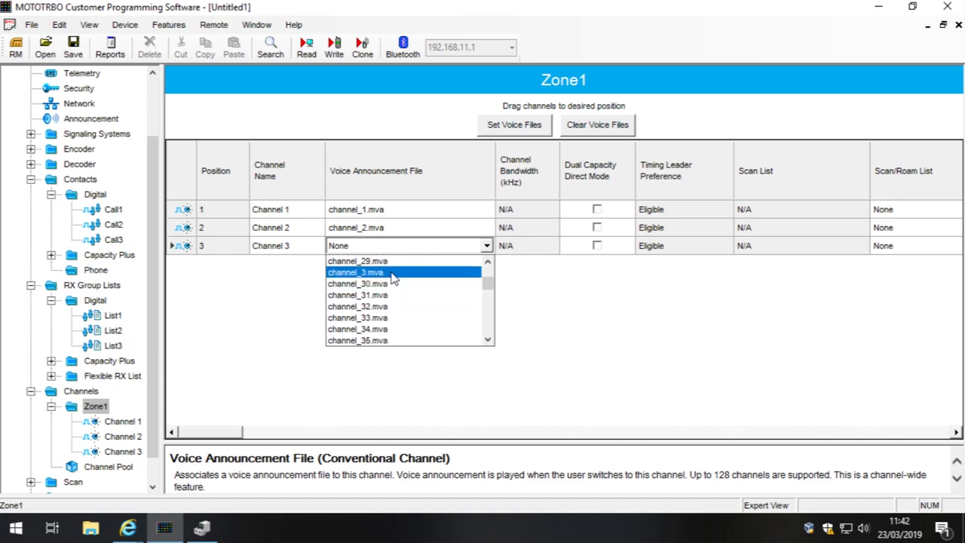
click(393, 272)
Step: Set the Zone1 RX frequencies to 449.400000 MHz for Channel 2 and 449.475000 MHz for Channel 3
drag(224, 435, 553, 453)
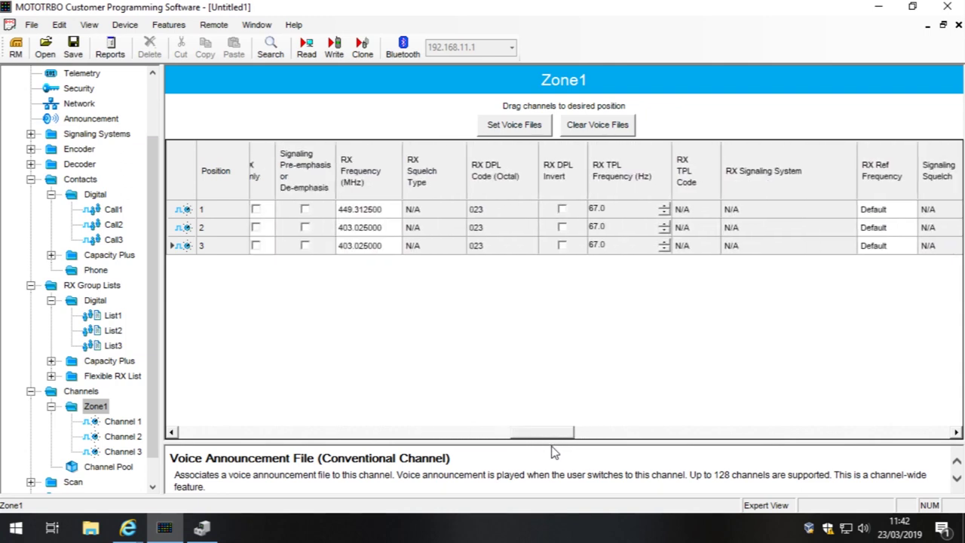
click(388, 226)
drag(381, 225, 338, 224)
text(449)
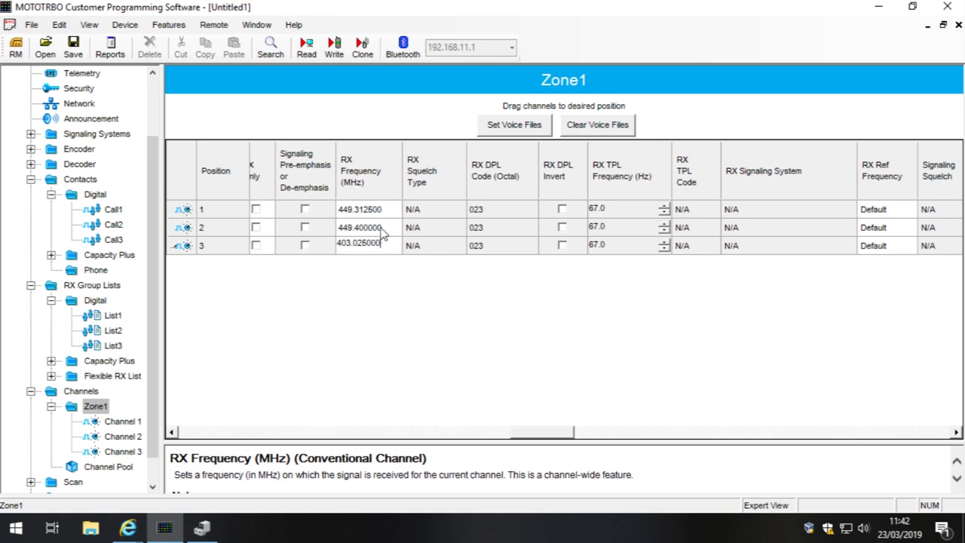
drag(394, 244, 252, 224)
text(449.475)
key(Return)
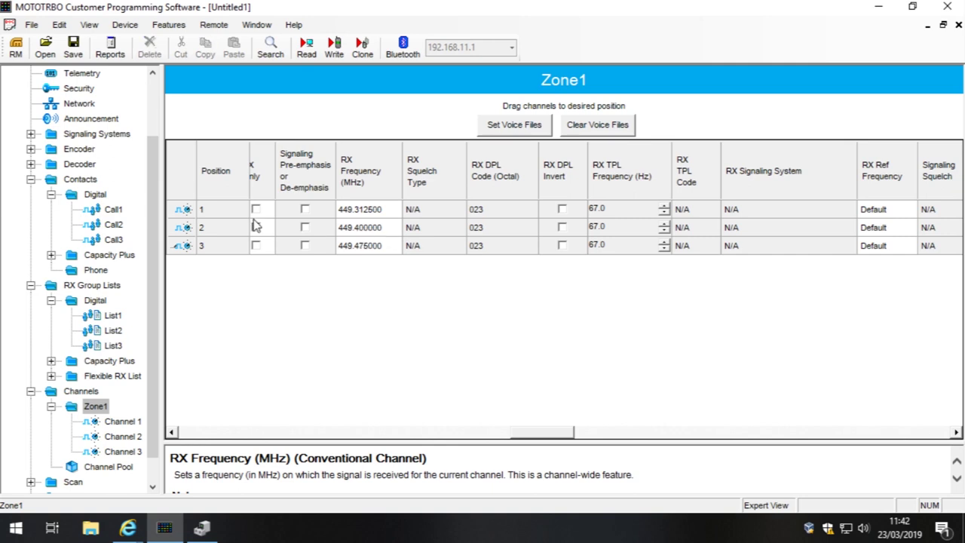
Step: Check the second and third existing Simple UK UHF frequencies in the browser's Ofcom article, and return to the MOTOTRBO programming software
click(130, 527)
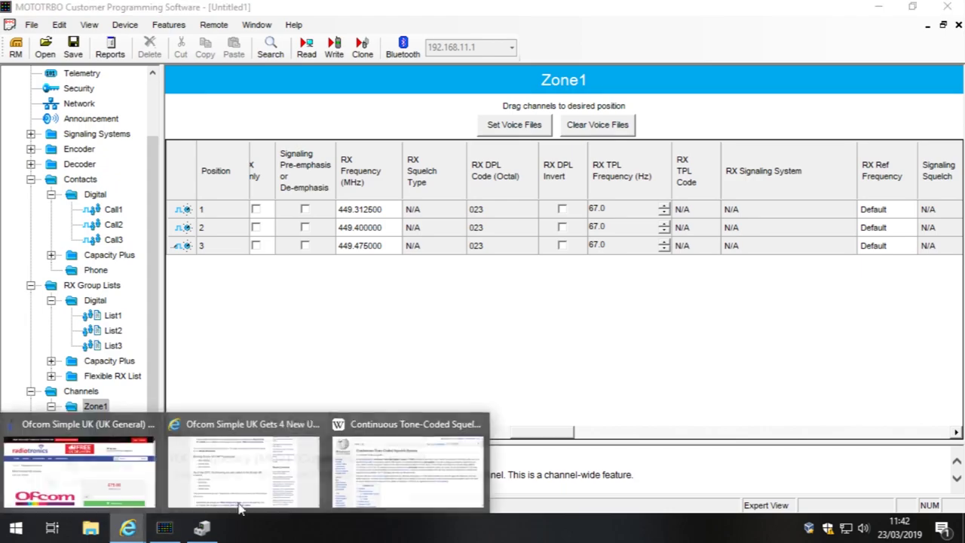
click(228, 485)
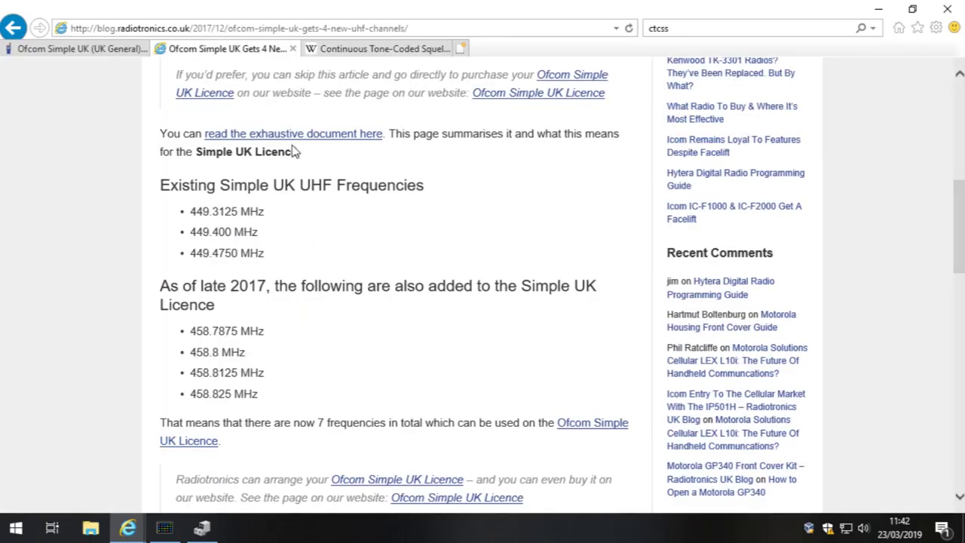
drag(190, 232, 257, 233)
click(229, 234)
click(238, 234)
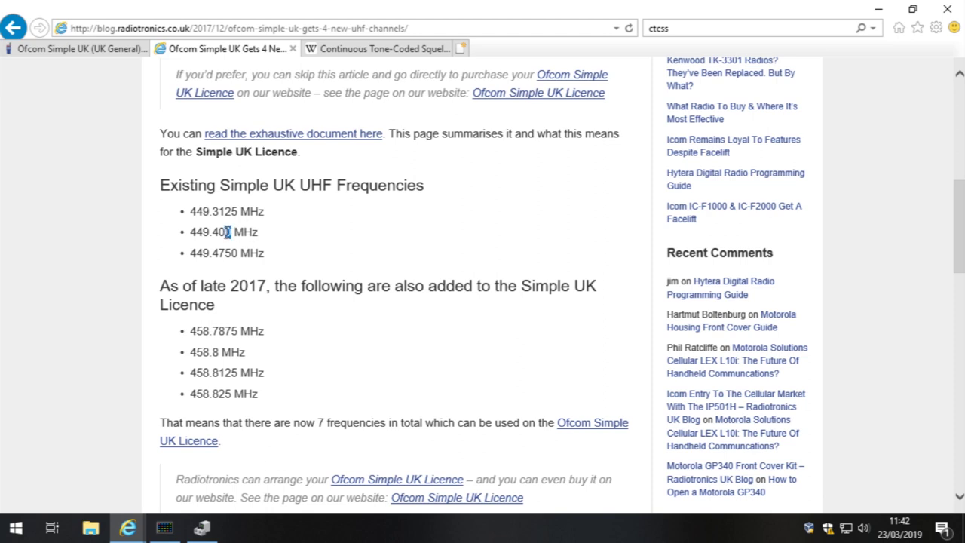
click(235, 252)
drag(191, 254, 236, 255)
click(230, 254)
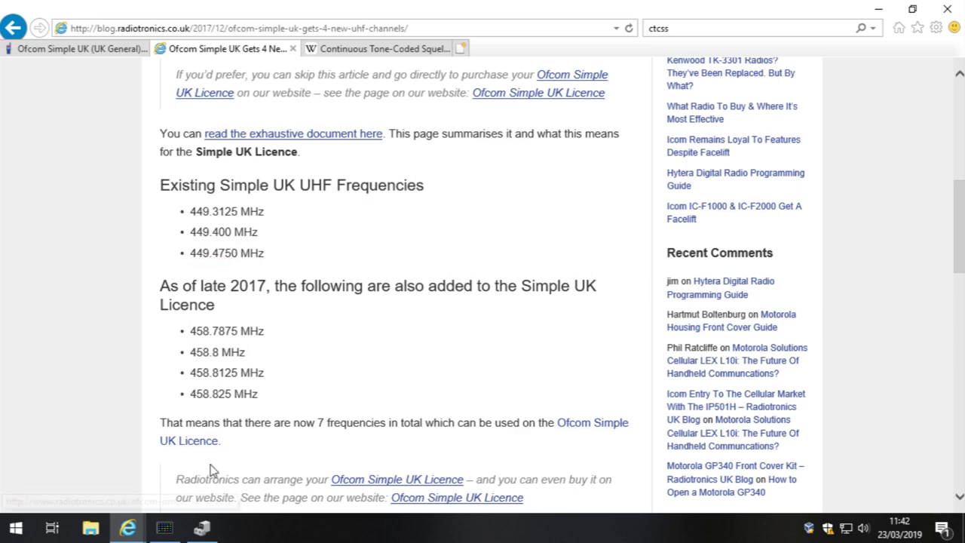
click(165, 528)
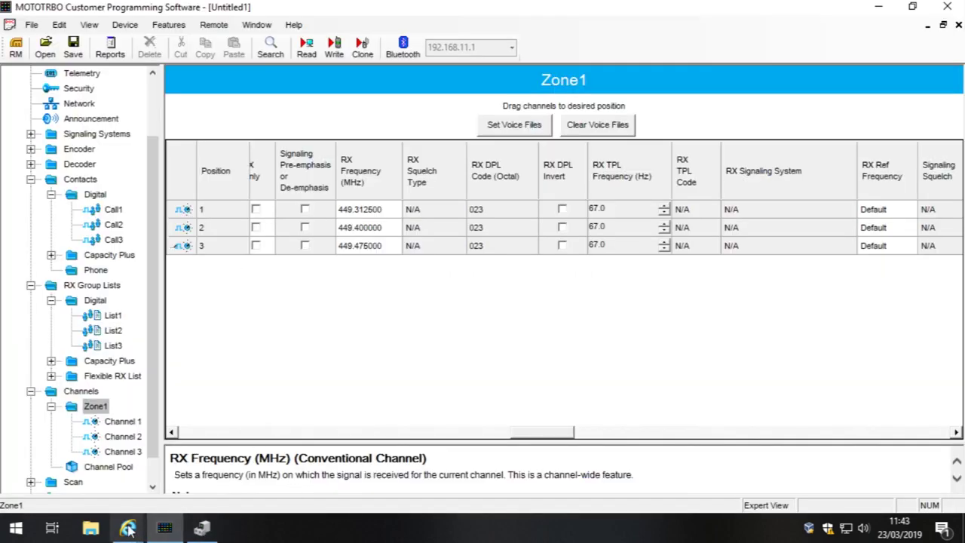
Step: Review the frequencies added to the Simple UK Licence in late 2017 in the Ofcom article, and return to the MOTOTRBO programming software
mouse_move(128, 529)
click(178, 478)
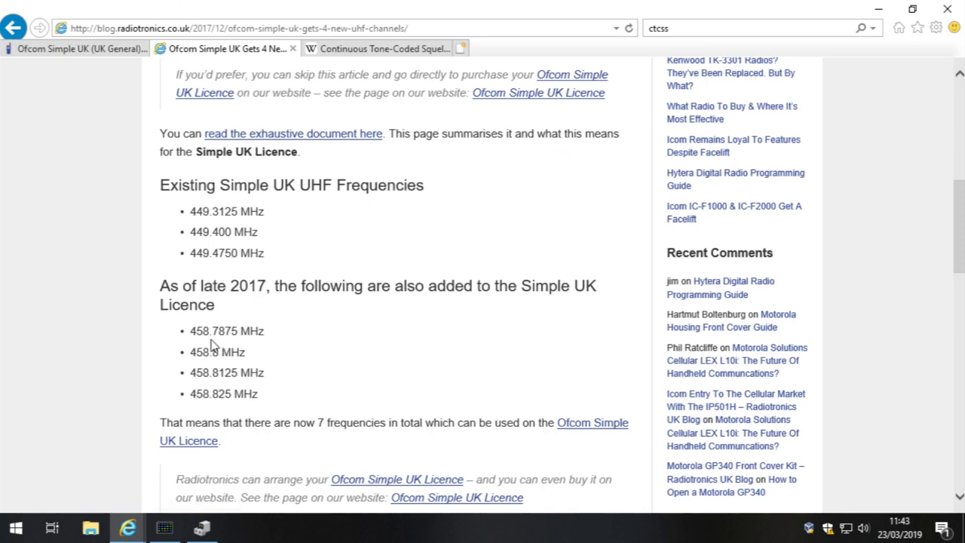
drag(218, 335, 297, 399)
click(302, 403)
click(189, 337)
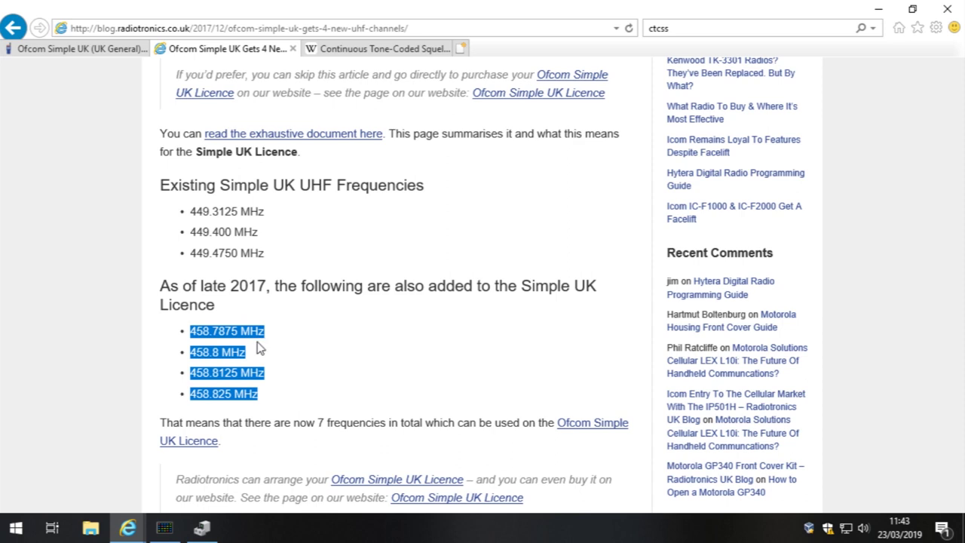
click(233, 334)
drag(185, 330, 294, 405)
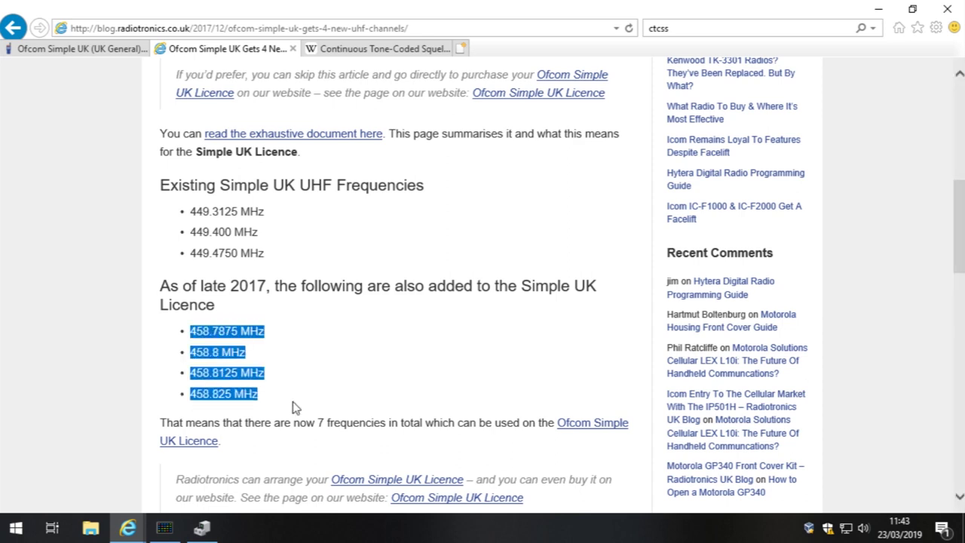
click(293, 405)
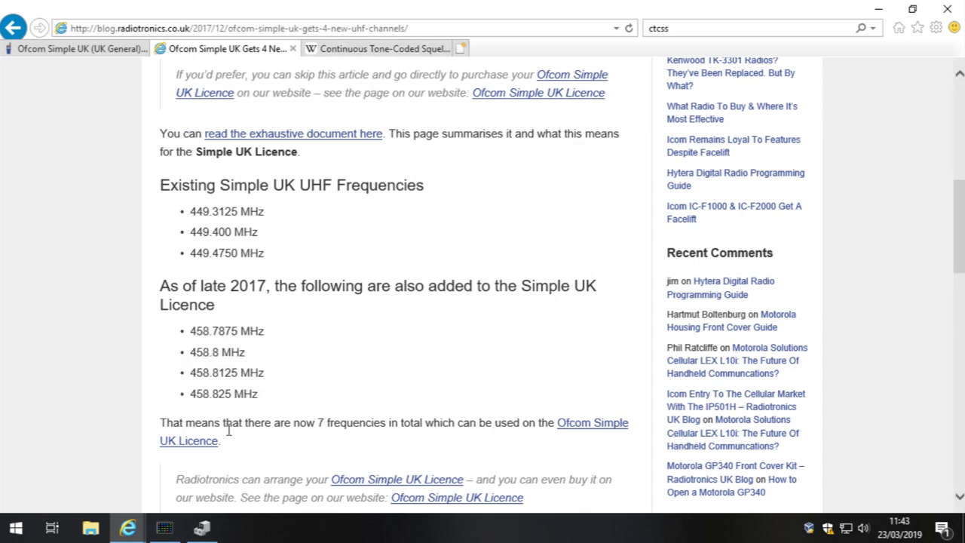
click(164, 528)
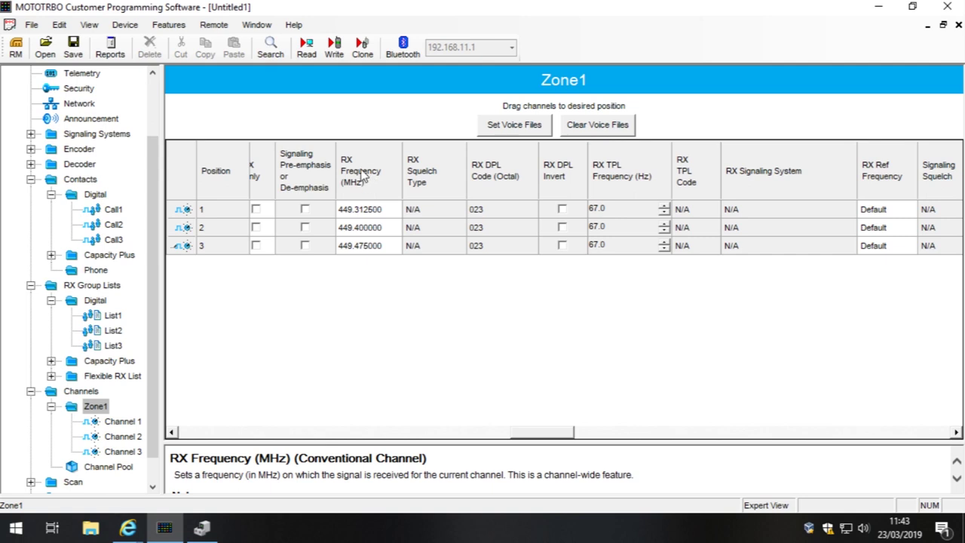
Step: Copy Channel 2's RX frequency to its TX frequency
click(124, 436)
scroll(694, 290, down, 3)
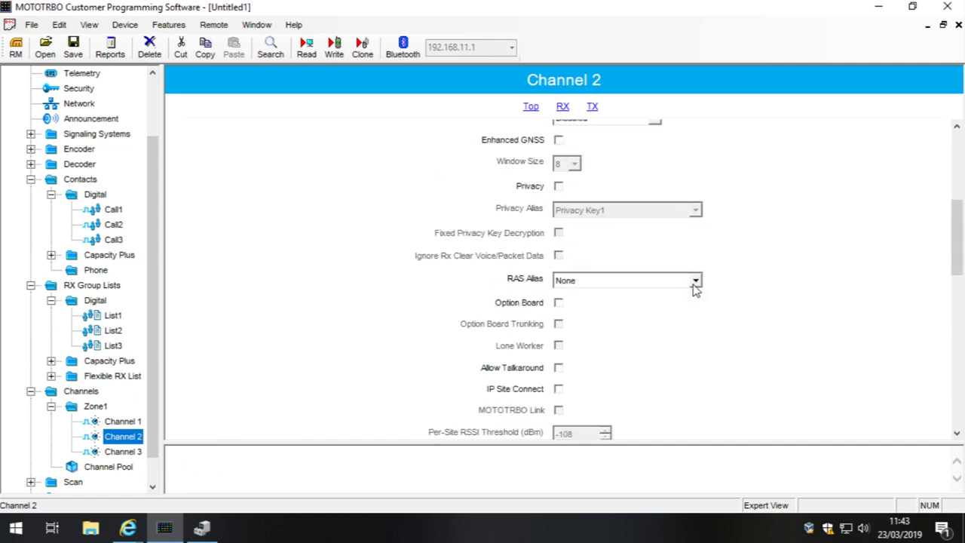
drag(955, 243, 961, 340)
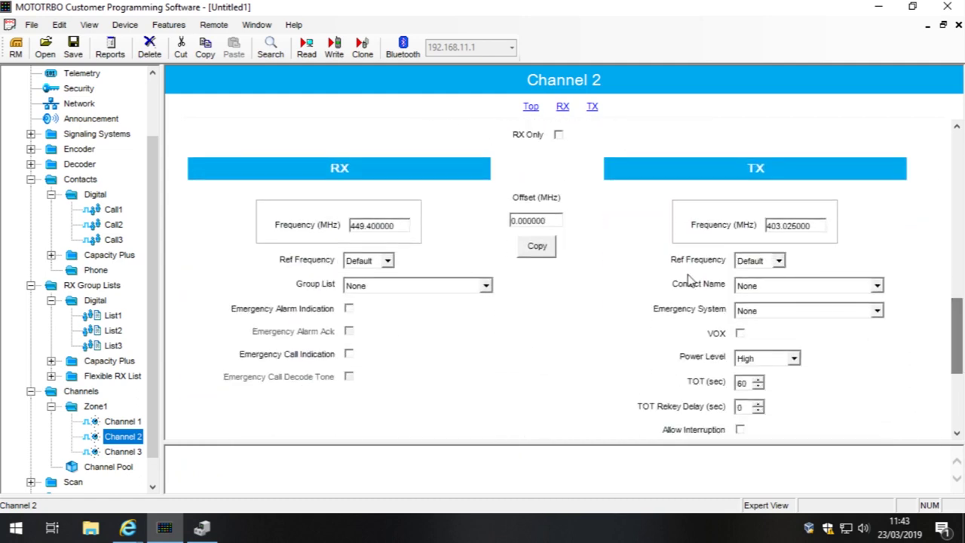
click(402, 225)
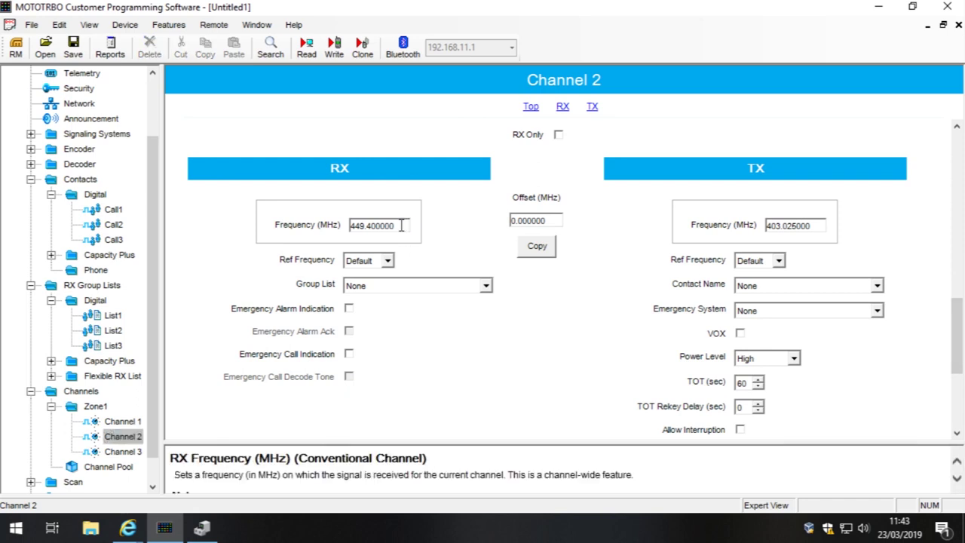
click(543, 250)
click(806, 227)
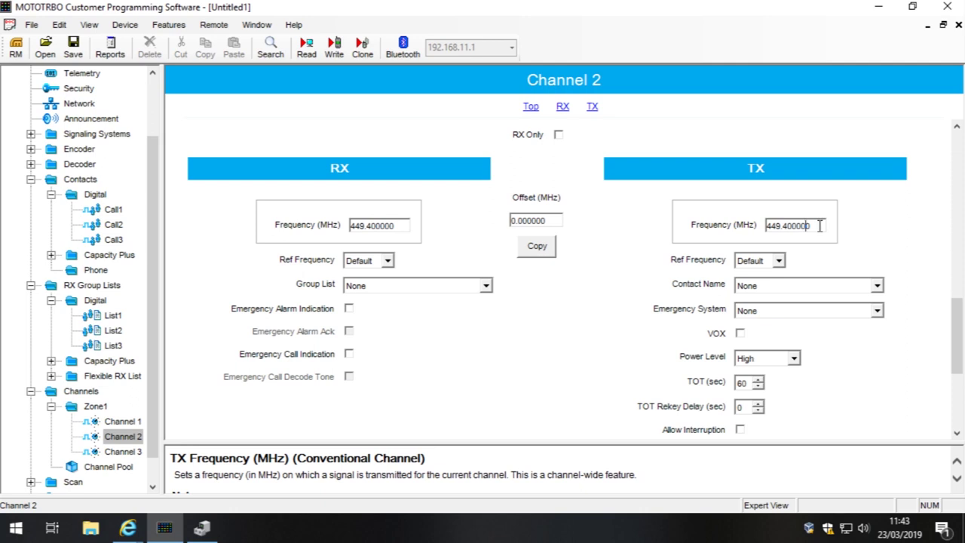
click(822, 225)
Step: Assign List2 as Channel 2's RX Group List and Call2 as its TX Contact Name
click(454, 285)
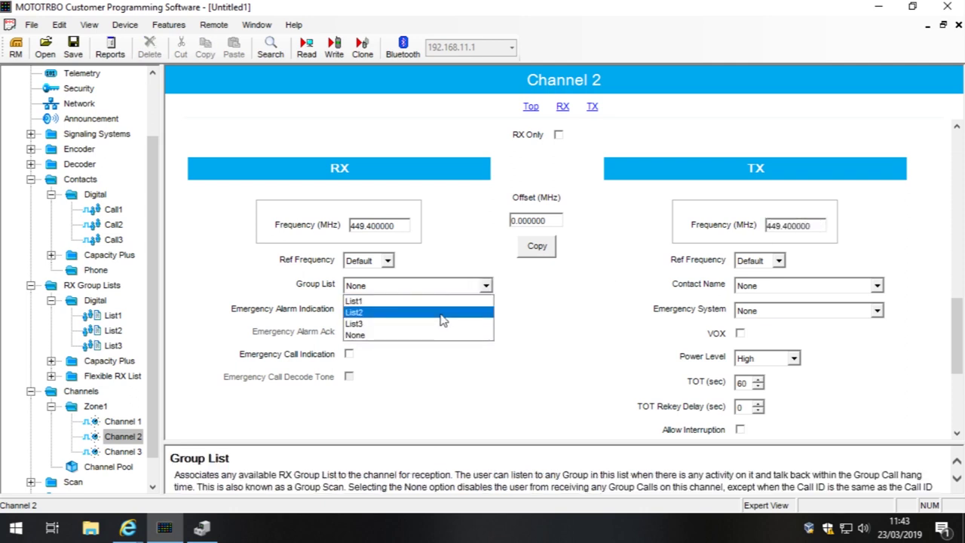
click(442, 314)
click(838, 291)
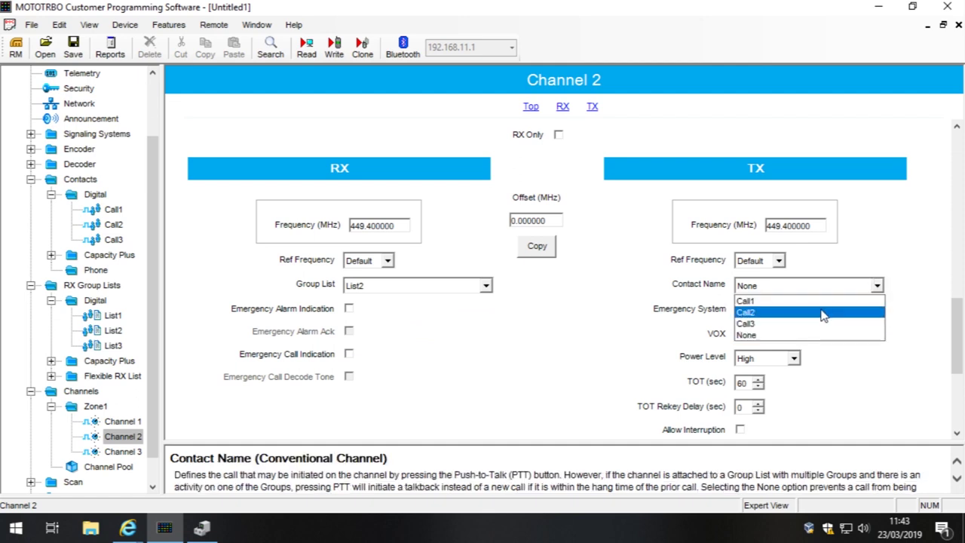
click(824, 313)
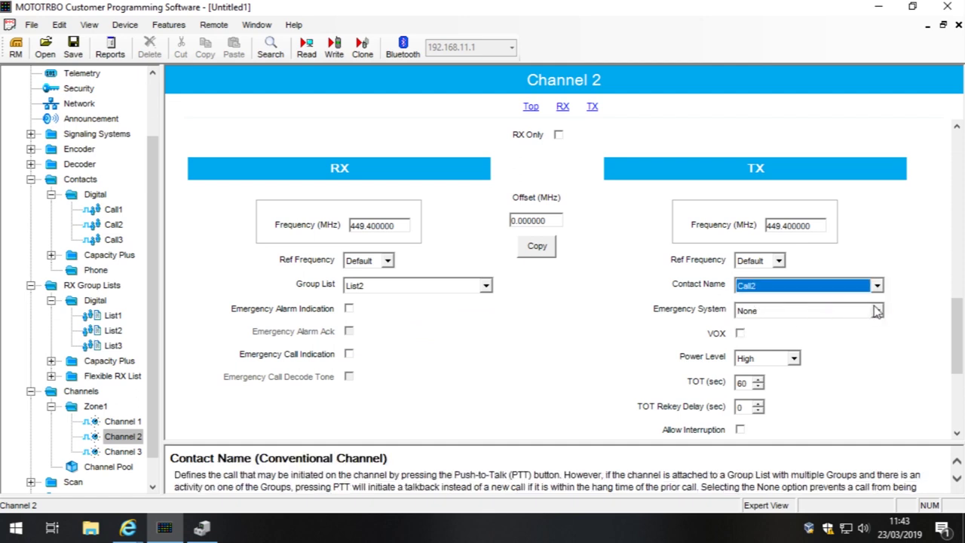
Step: Set Channel 2's Admit Criteria to Color Code Free and its In Call Criteria to Follow Admit Criteria
drag(955, 331, 954, 366)
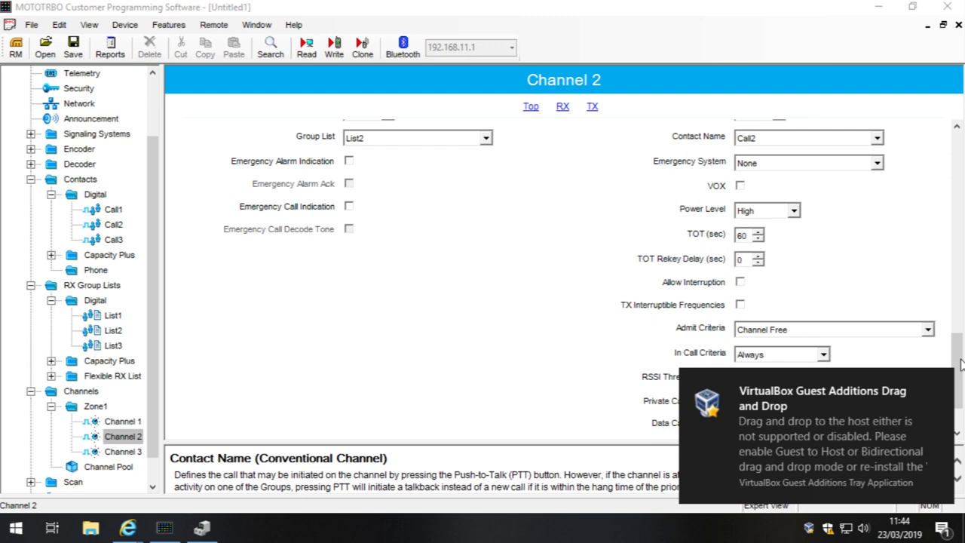
scroll(956, 370, down, 3)
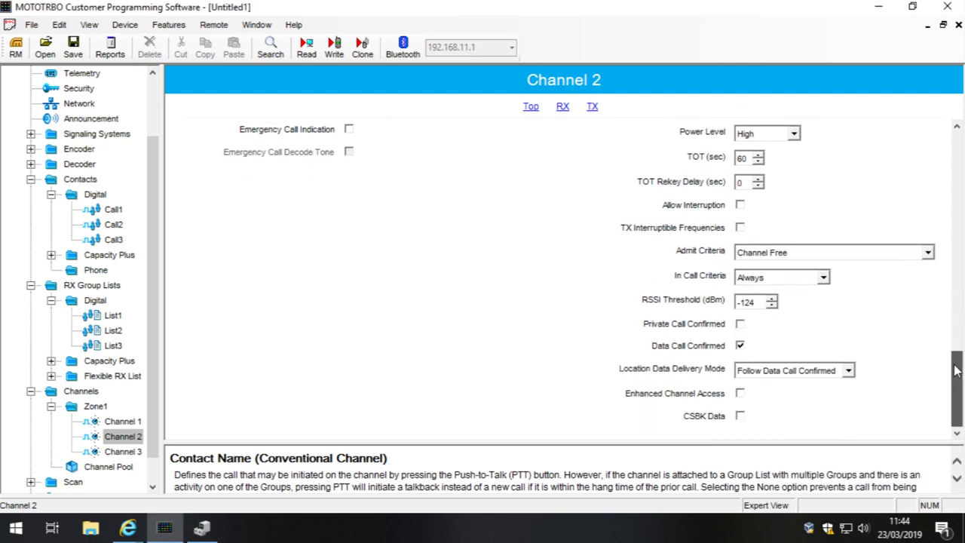
click(768, 256)
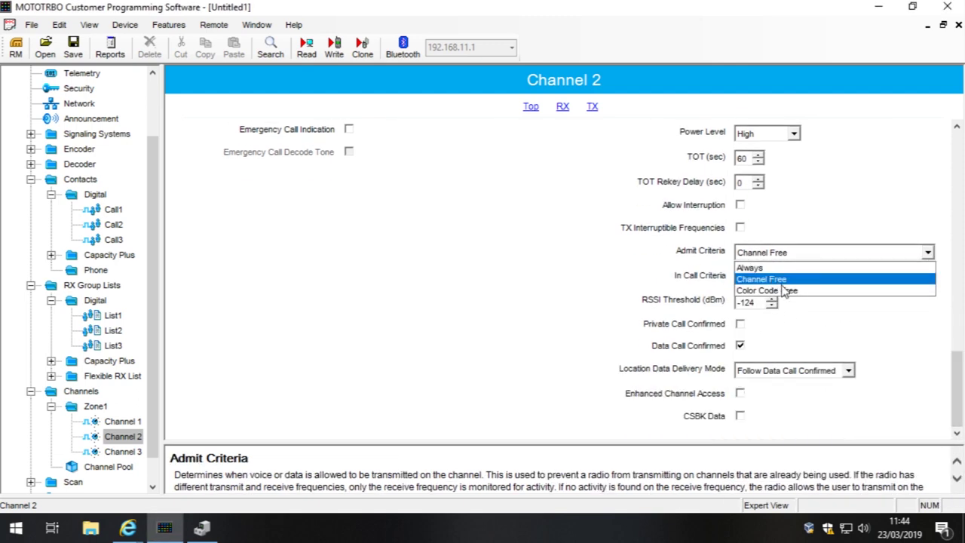
click(819, 292)
click(796, 279)
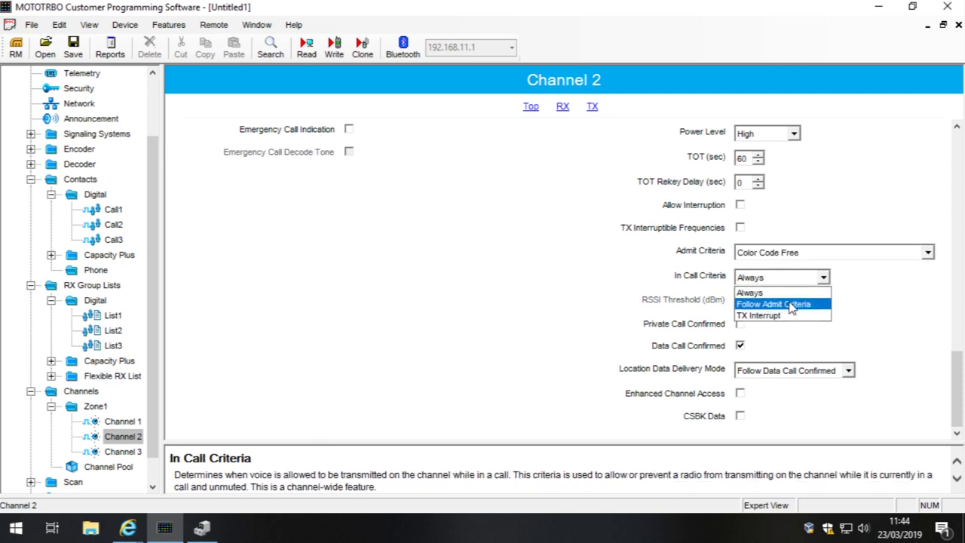
click(791, 305)
drag(956, 385, 955, 353)
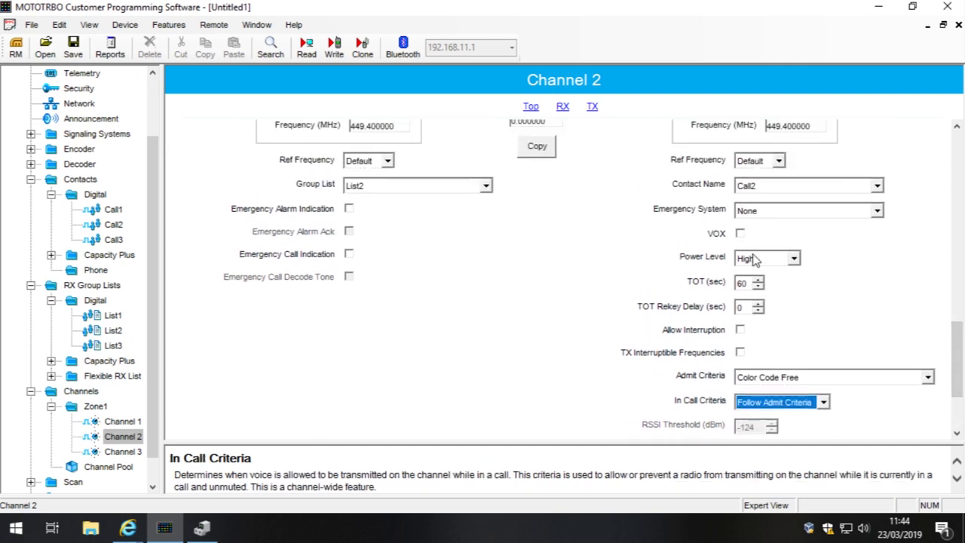
Step: Assign List3 as Channel 3's RX Group List and copy its RX frequency to its TX frequency
click(123, 451)
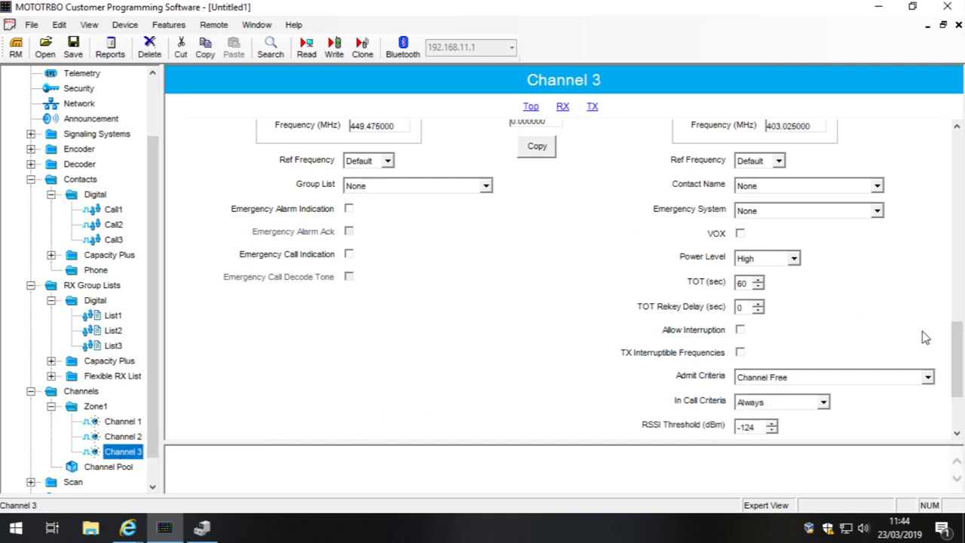
drag(955, 352, 827, 315)
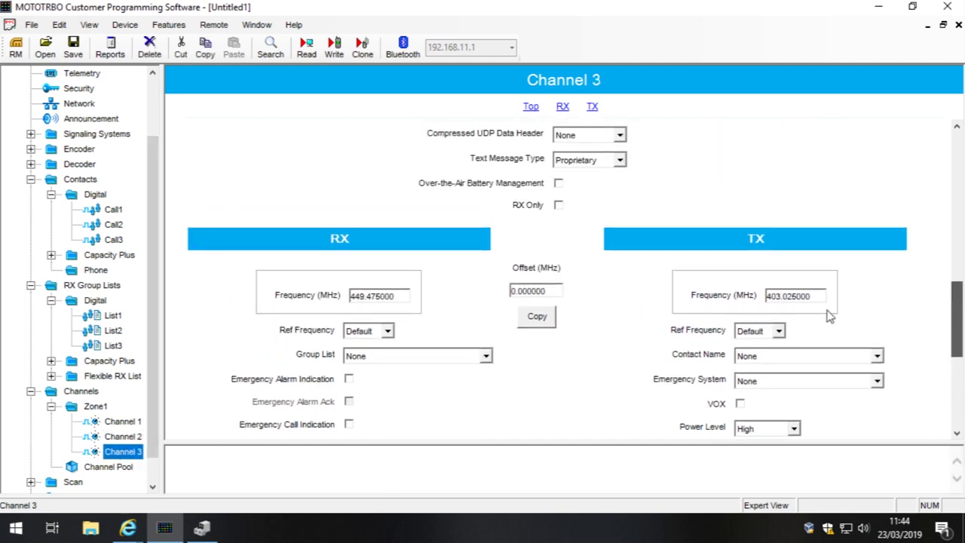
click(388, 333)
click(403, 352)
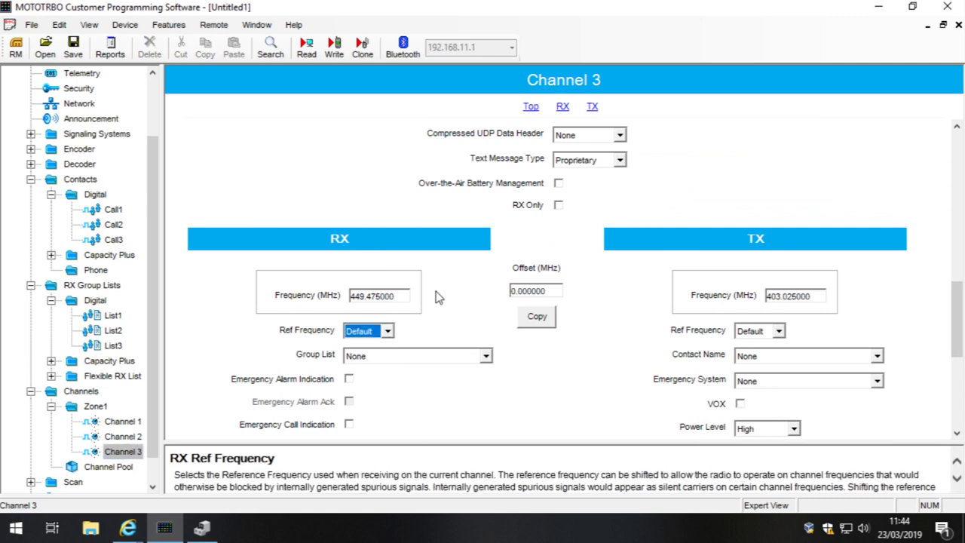
click(449, 356)
click(446, 393)
click(537, 319)
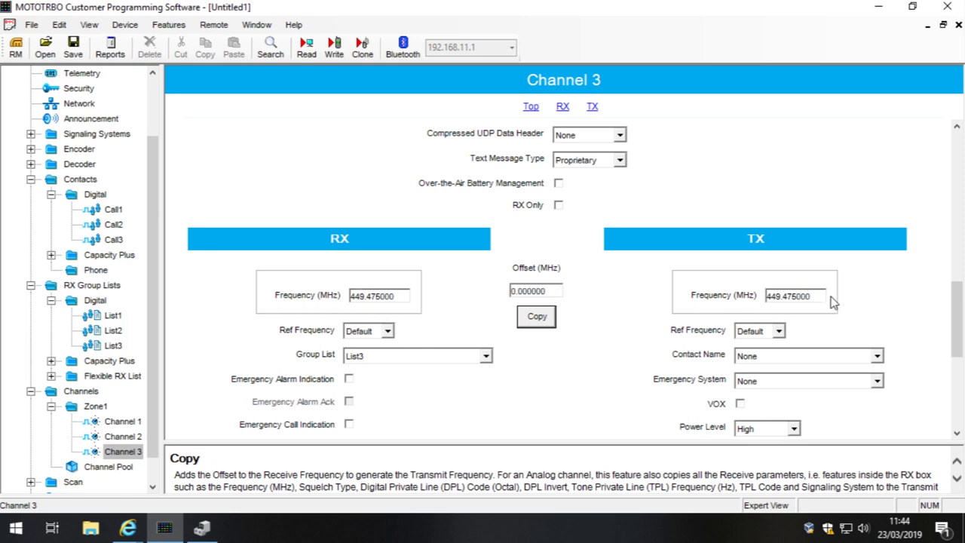
Step: Assign Call3 as Channel 3's TX Contact Name
click(821, 356)
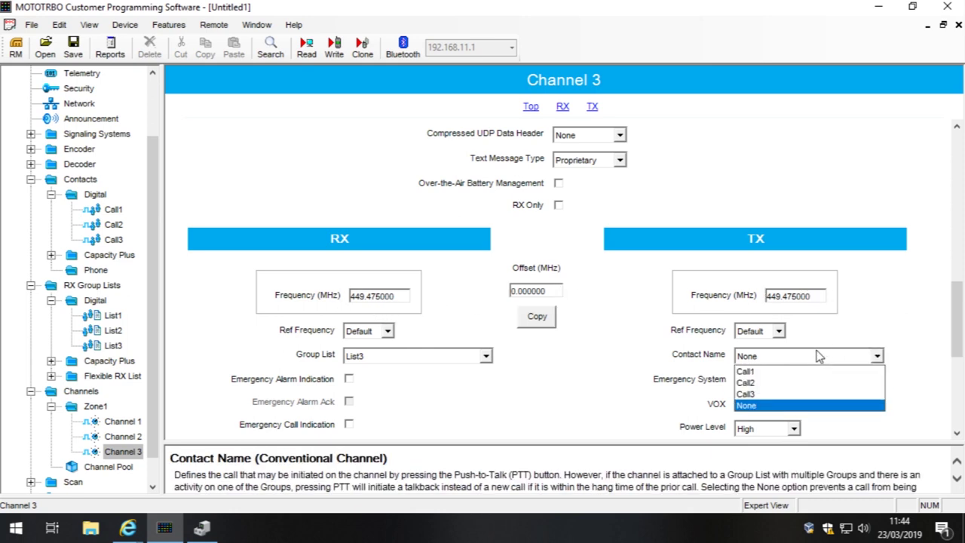
click(407, 238)
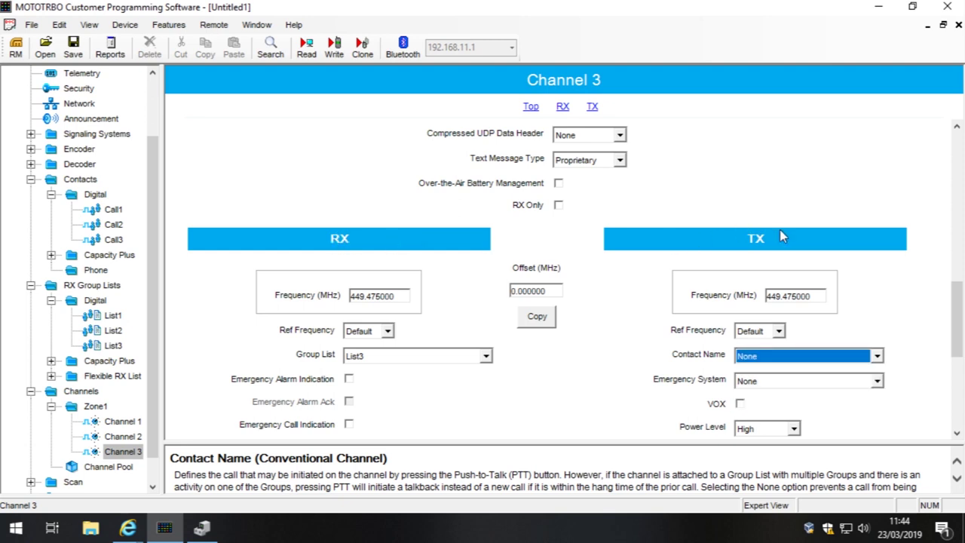
click(807, 357)
click(806, 394)
Step: Set Channel 3's Admit Criteria to Color Code Free and its In Call Criteria to Follow Admit Criteria
drag(957, 332, 957, 359)
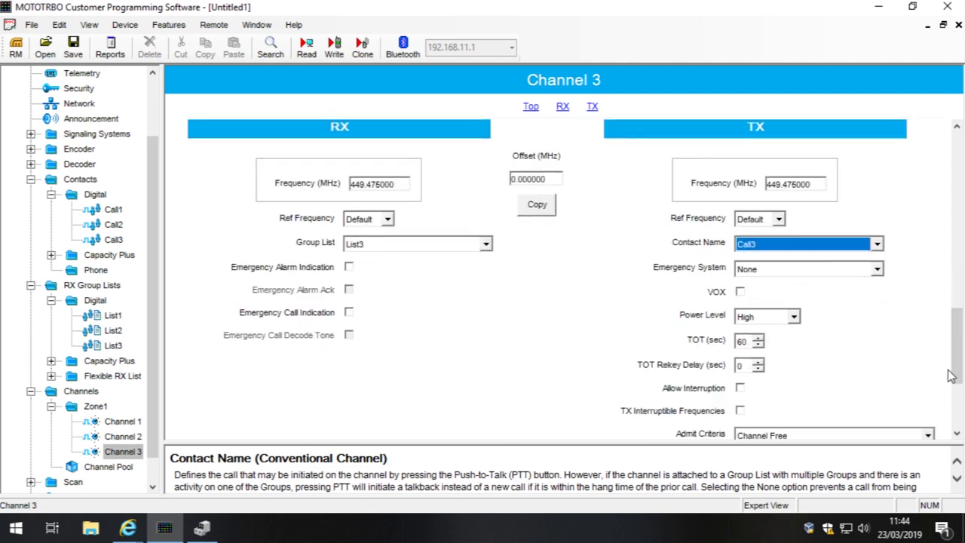
drag(961, 331, 961, 362)
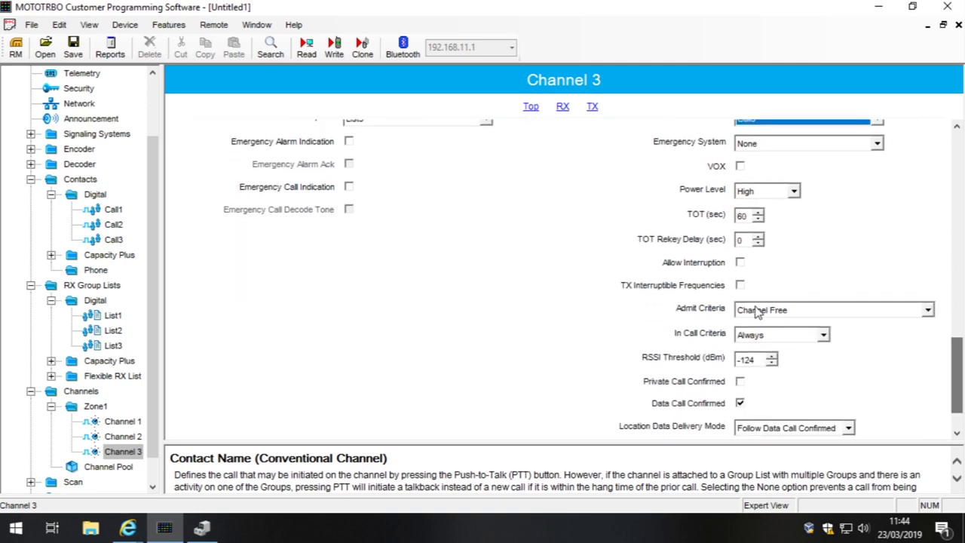
click(788, 321)
click(793, 349)
click(824, 335)
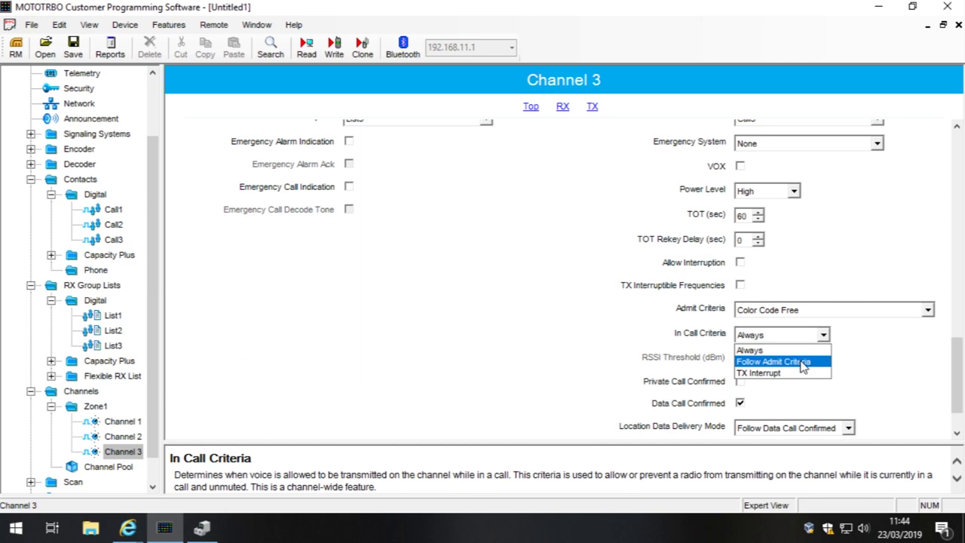
click(800, 359)
Step: Set Channel 1's Emergency System to None
drag(961, 360, 959, 341)
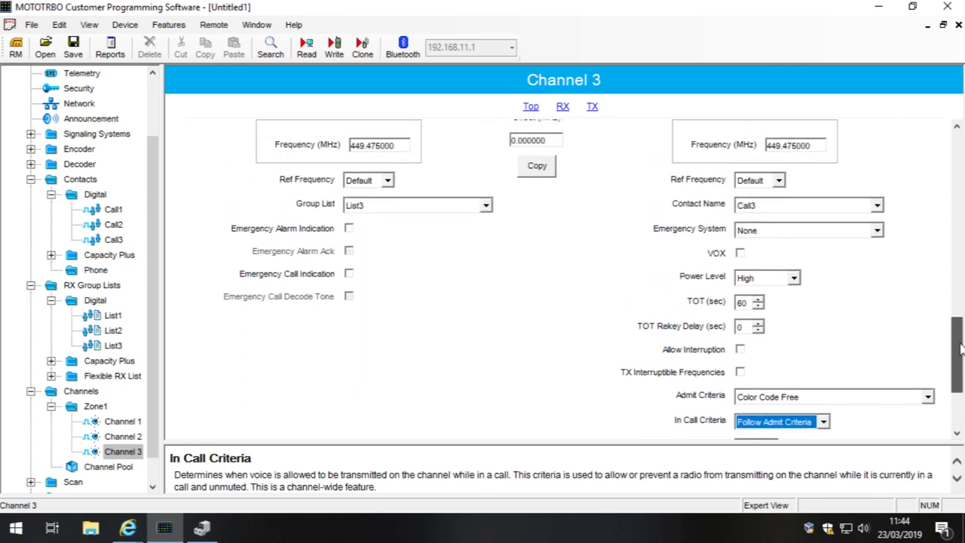
drag(958, 362, 956, 341)
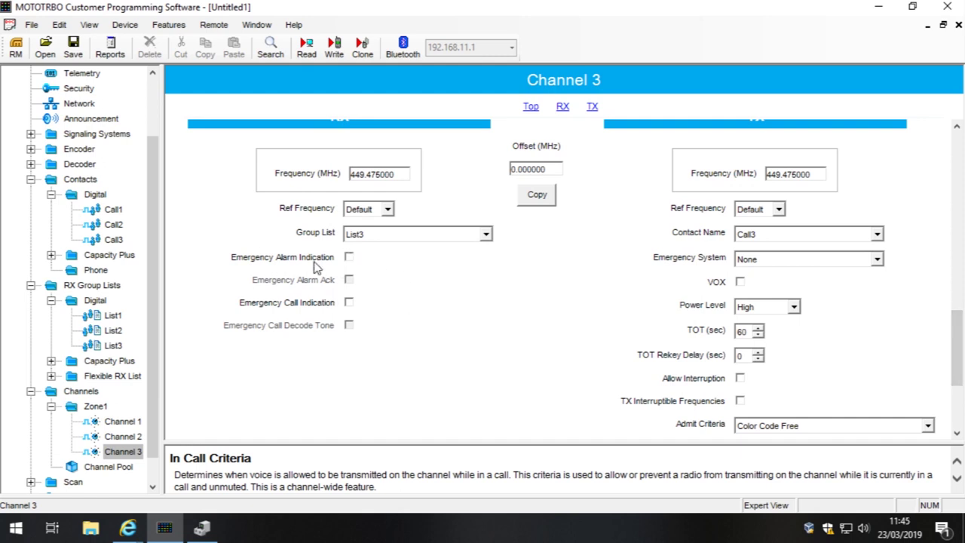
click(122, 422)
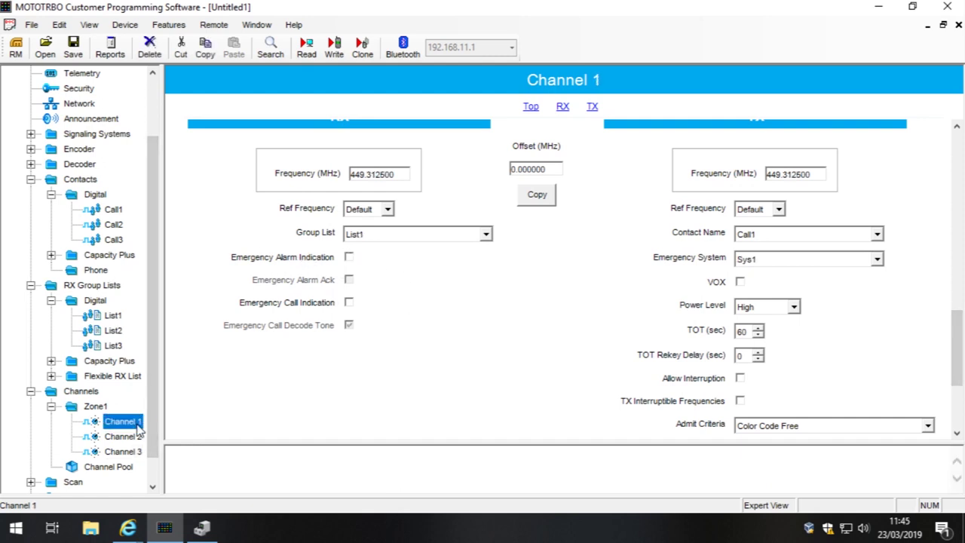
click(789, 260)
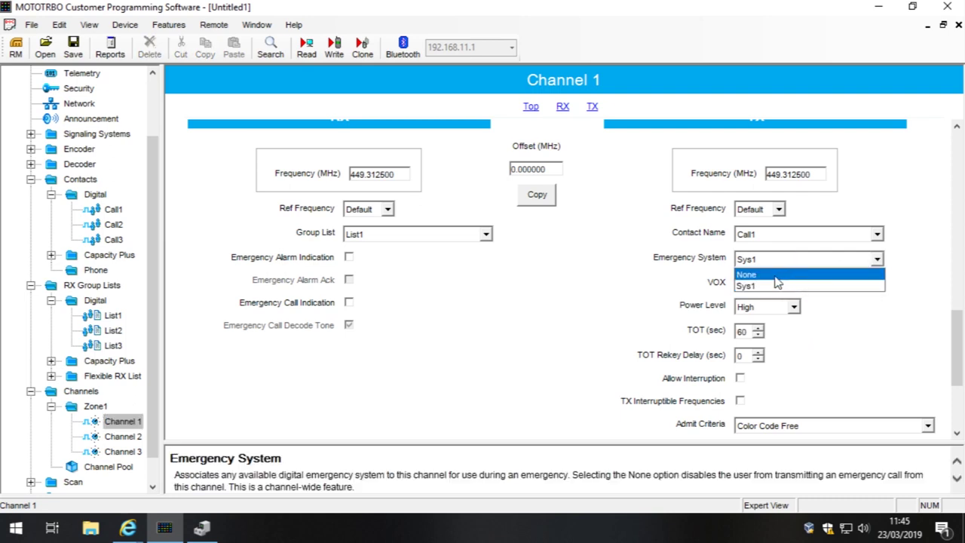
click(777, 276)
Step: Review the RX and TX frequencies, group lists, contact names and remaining settings of Channels 1, 2 and 3
drag(955, 332, 946, 243)
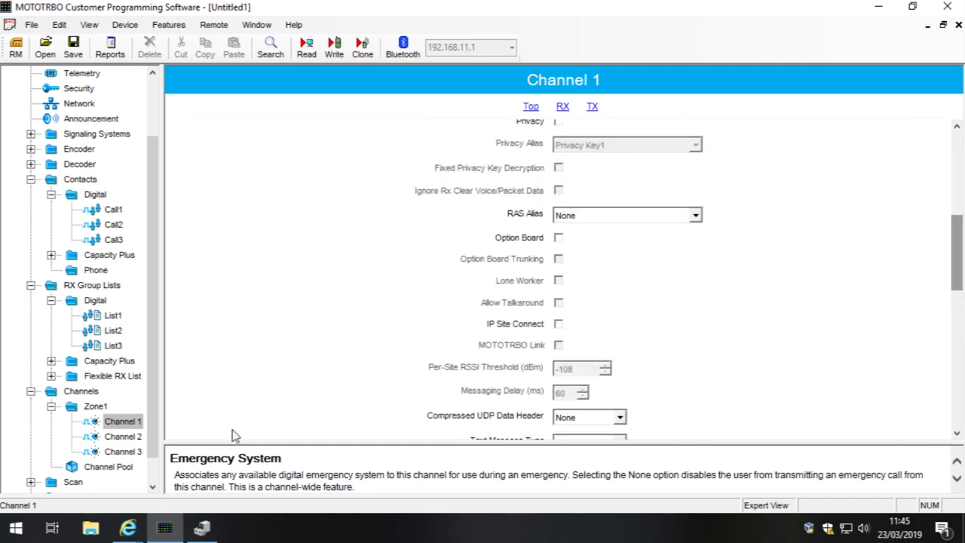
scroll(158, 364, down, 1)
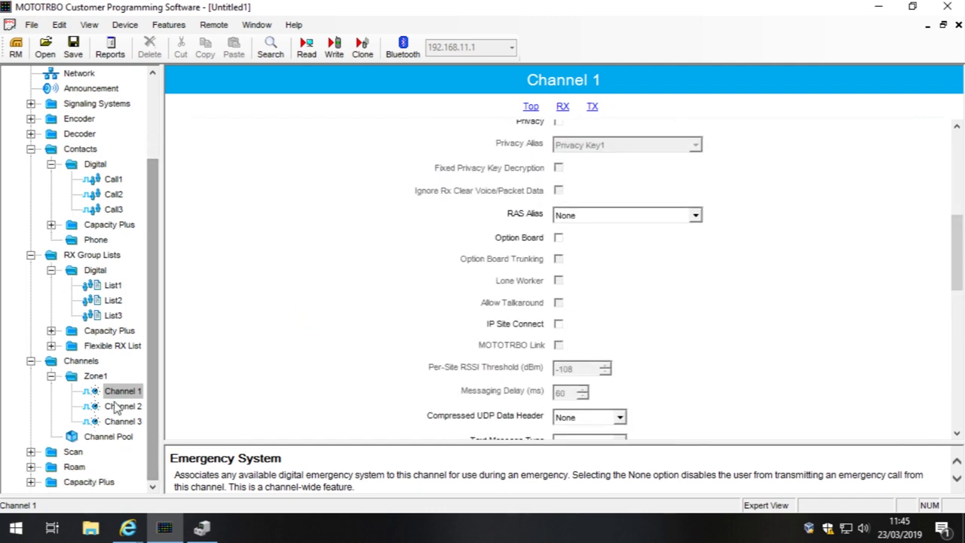
scroll(260, 344, down, 5)
scroll(261, 344, up, 2)
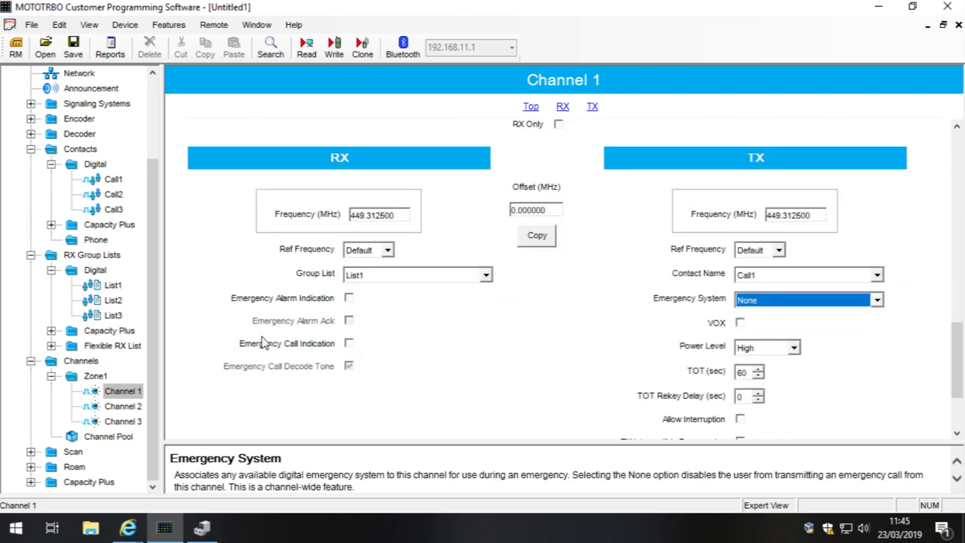
scroll(262, 343, down, 1)
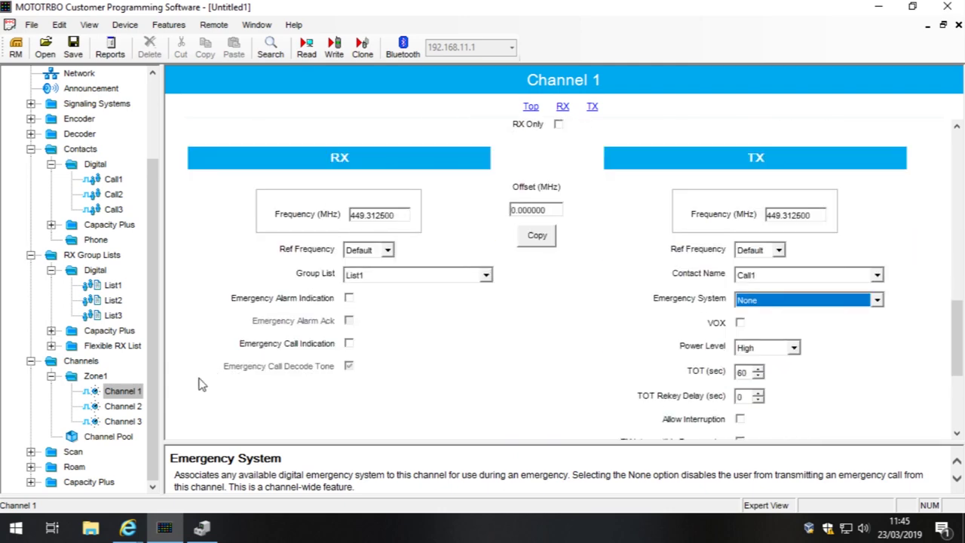
click(107, 396)
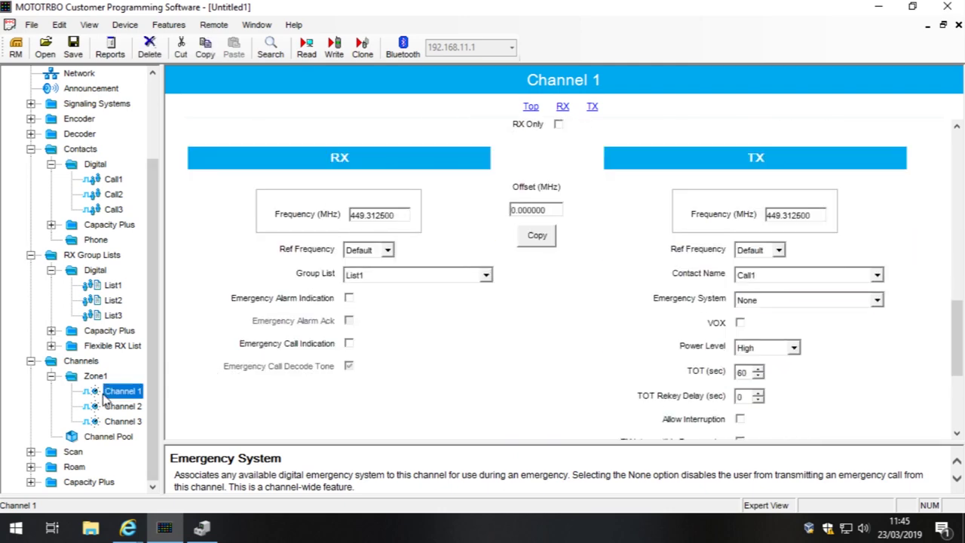
click(399, 219)
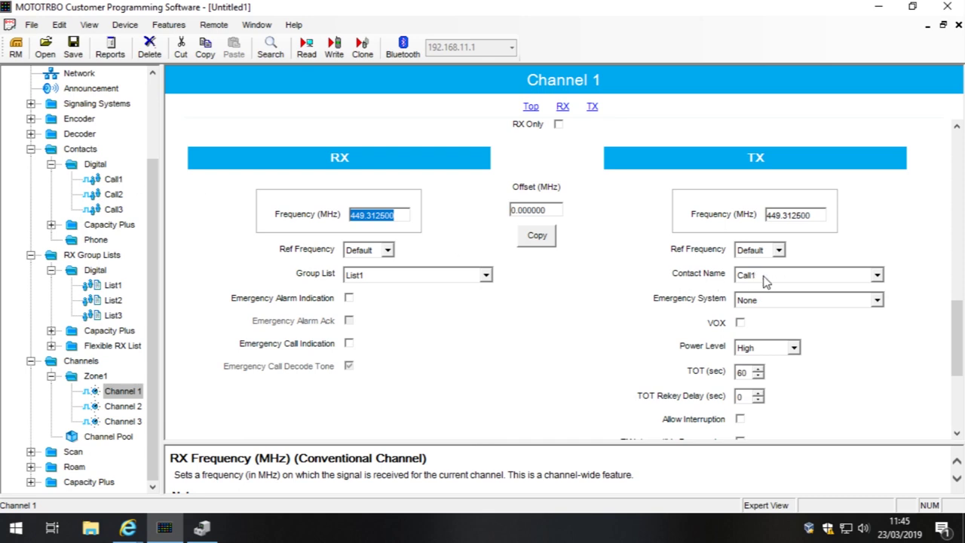
click(136, 408)
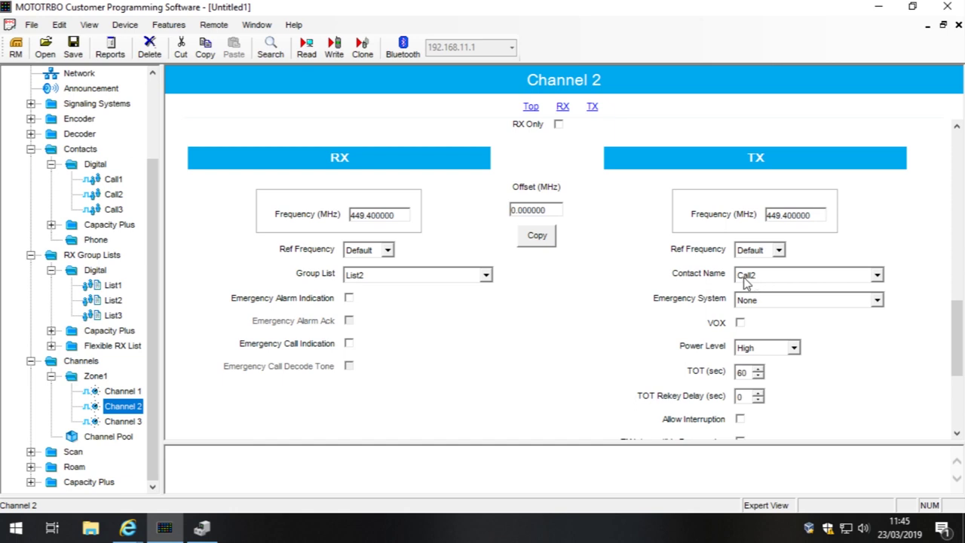
click(121, 422)
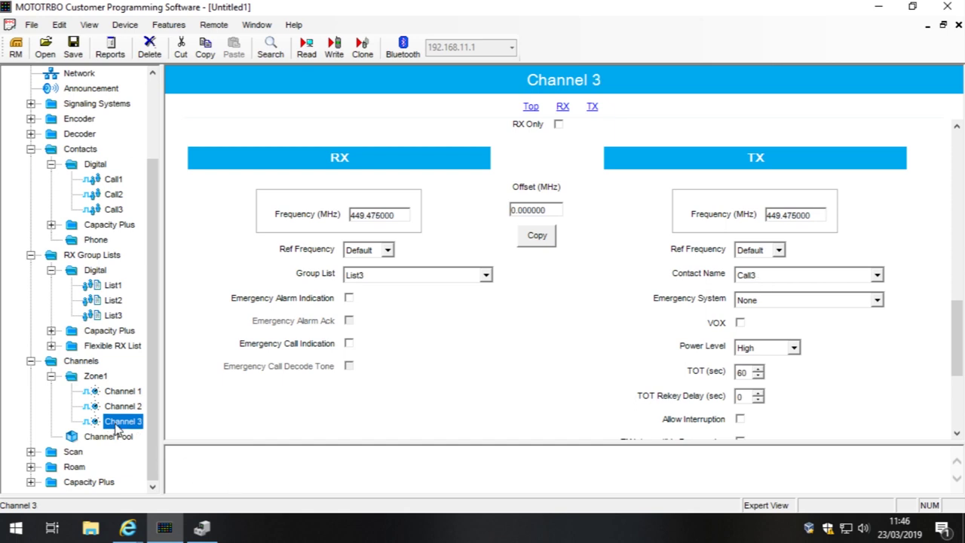
click(528, 236)
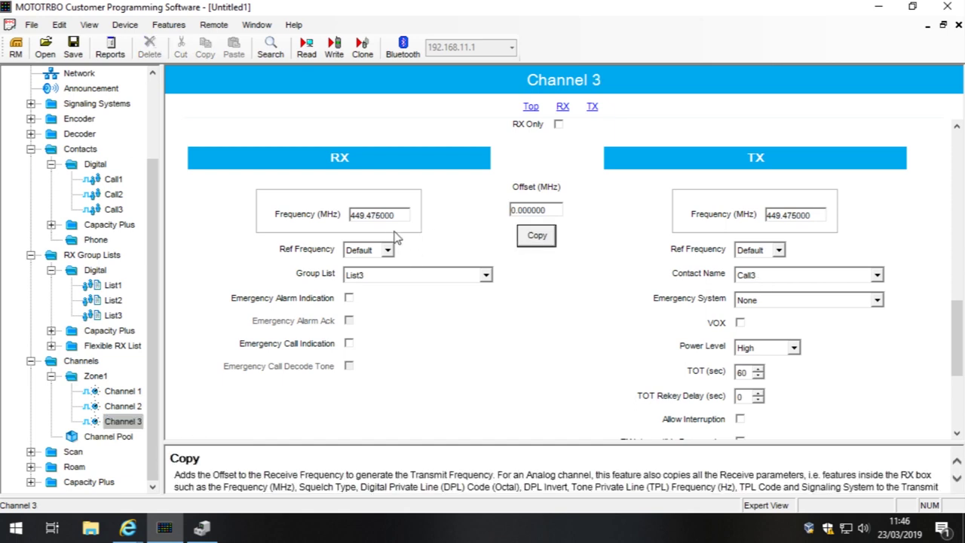
click(820, 219)
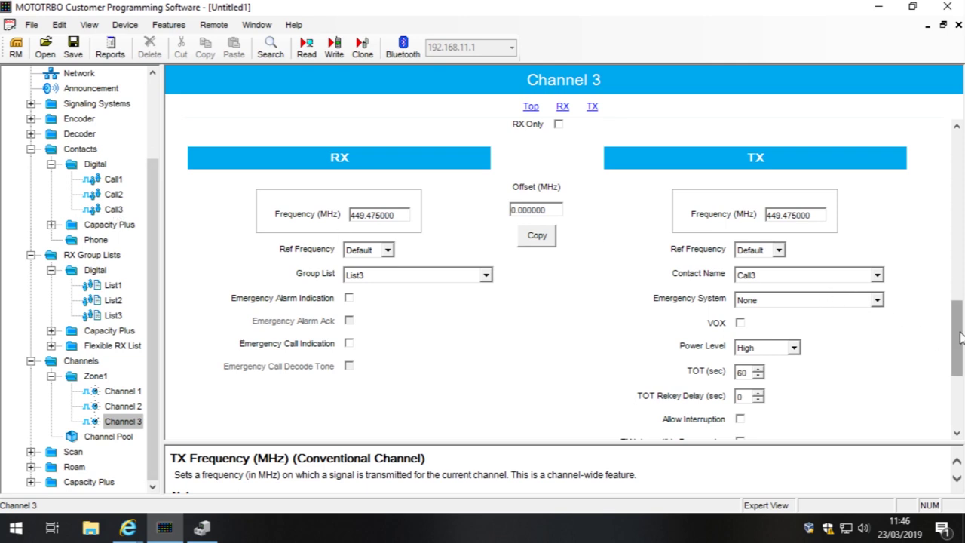
scroll(954, 356, down, 3)
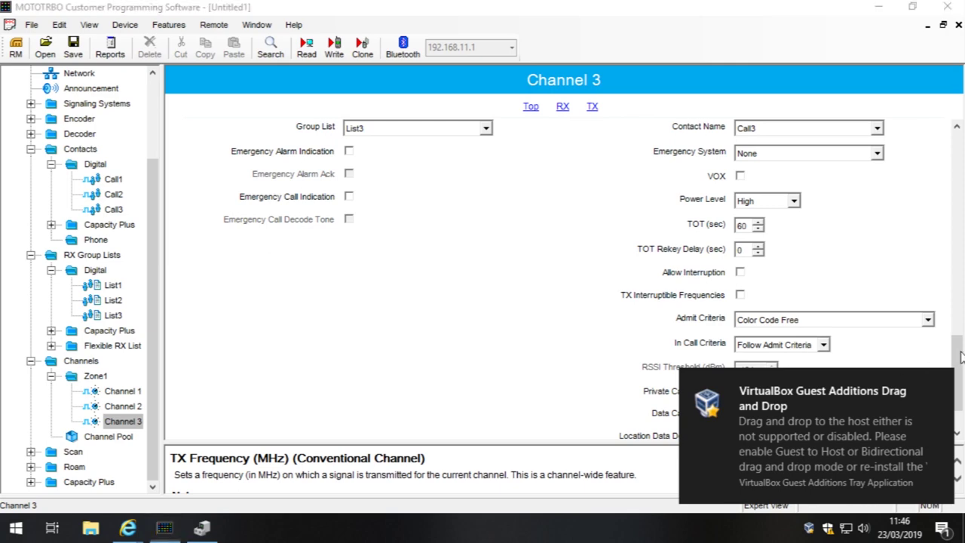
click(578, 282)
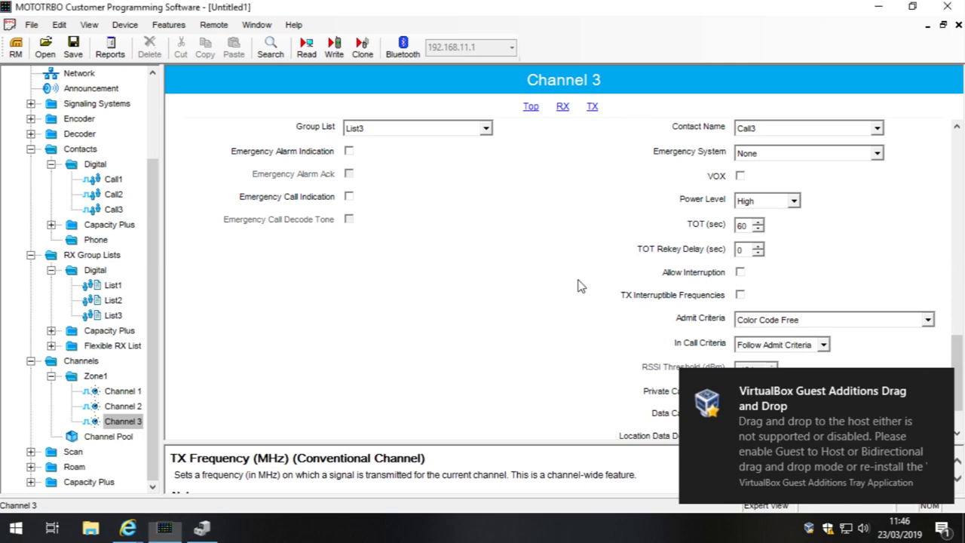
scroll(528, 272, up, 2)
scroll(545, 254, up, 15)
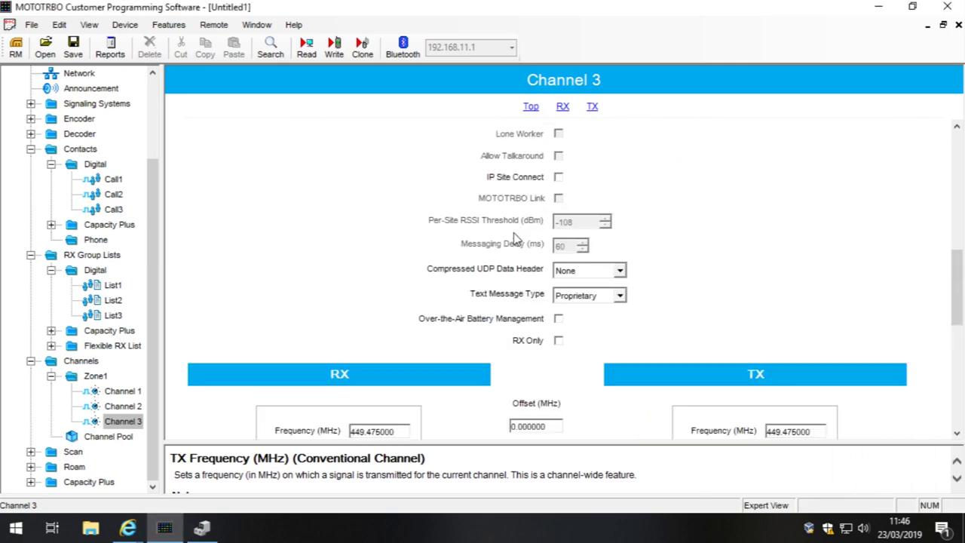
scroll(401, 259, up, 1)
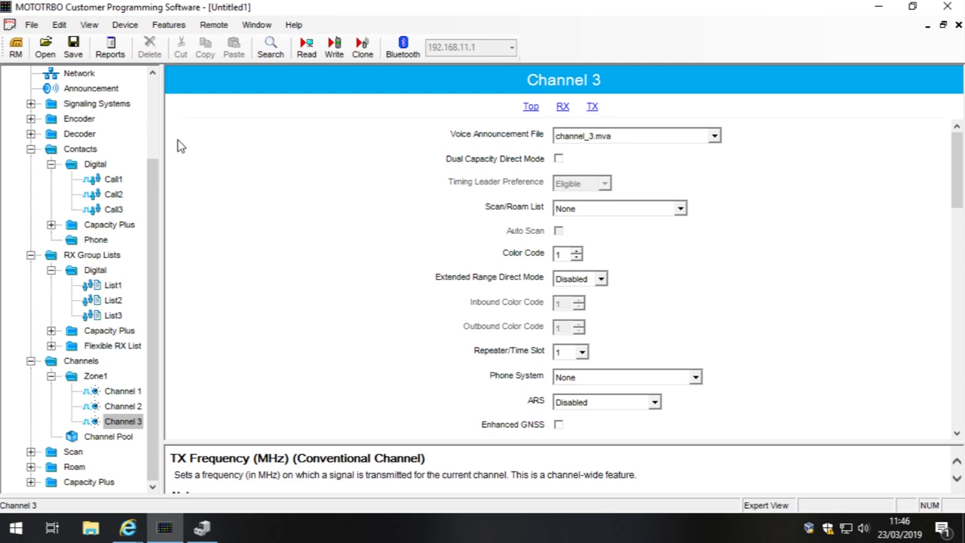
Step: Clear the Codeplug Password in the radio's General Settings
drag(150, 184, 134, 97)
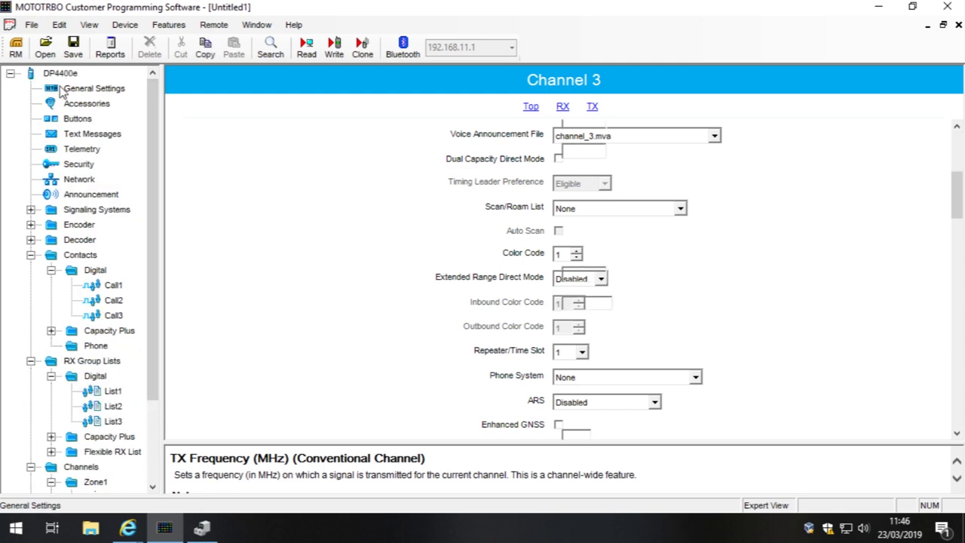
click(61, 89)
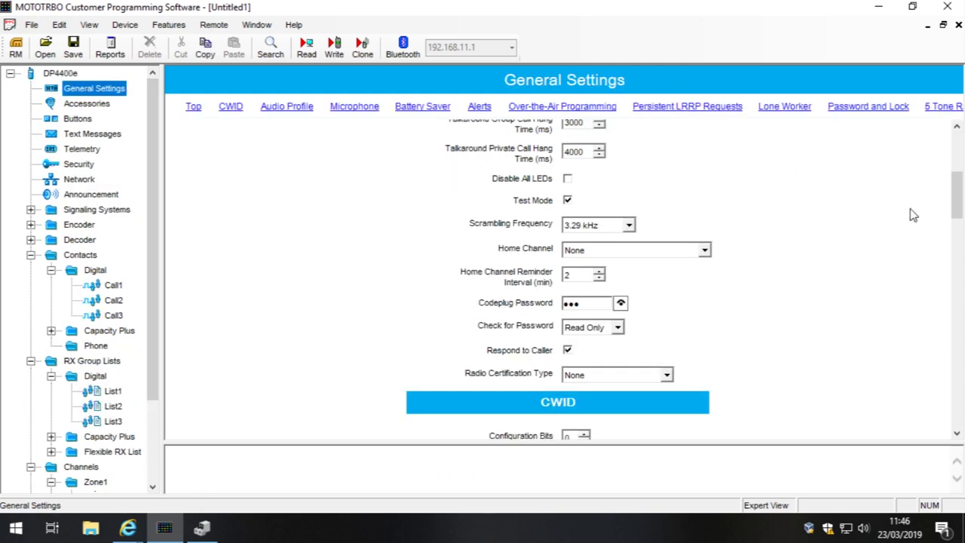
click(606, 303)
key(BackSpace)
key(BackSpace)
key(BackSpace)
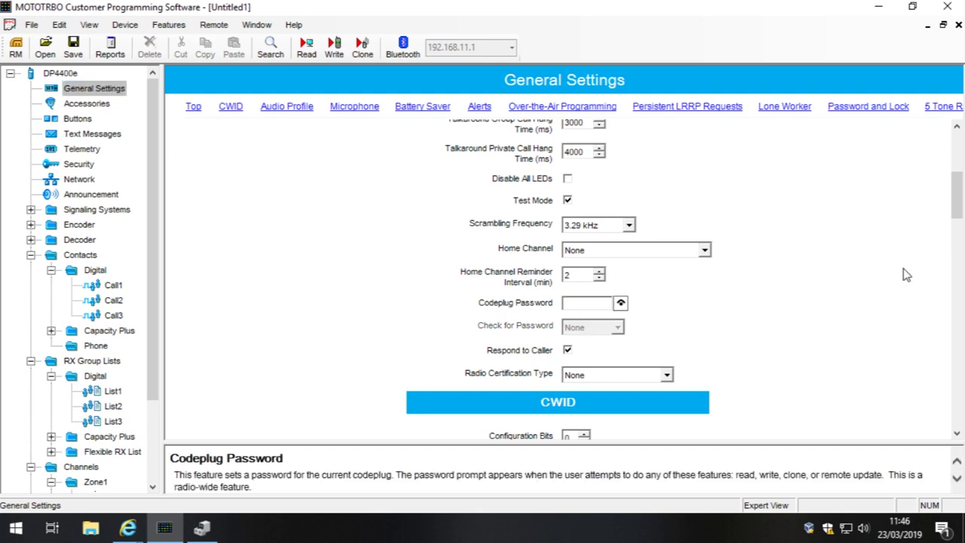
Step: Review the General Settings, including the Alerts, Lone Worker, and Password and Lock sections and the Radio ID
drag(956, 208, 960, 328)
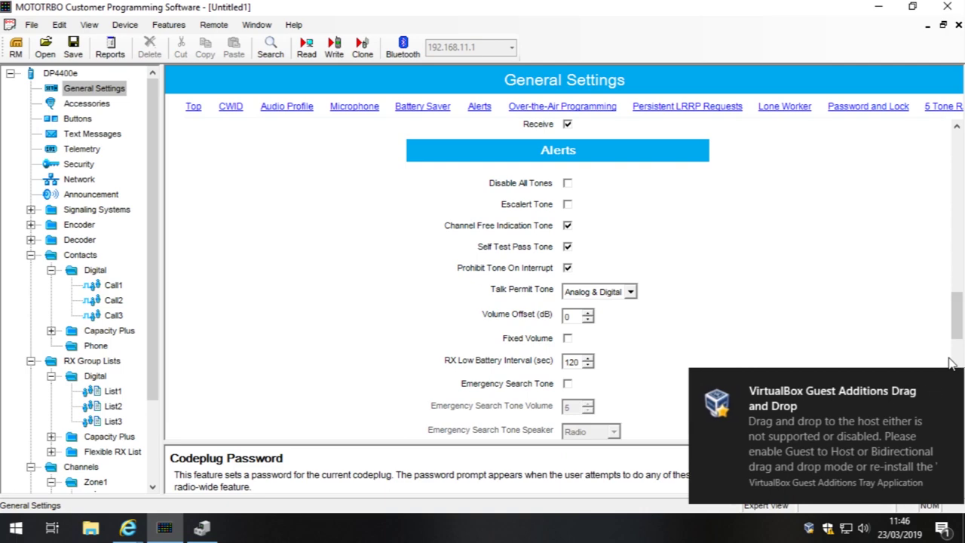
scroll(741, 276, up, 4)
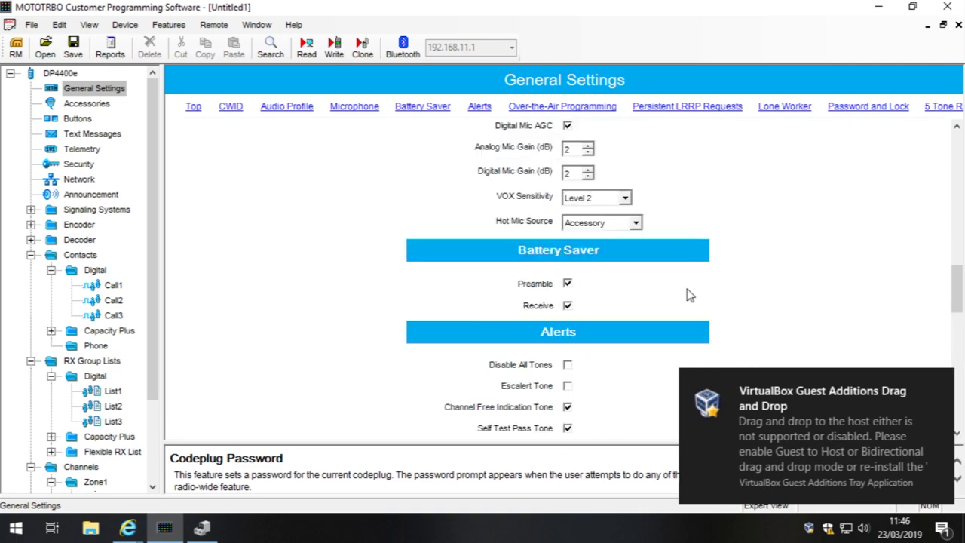
scroll(567, 321, down, 13)
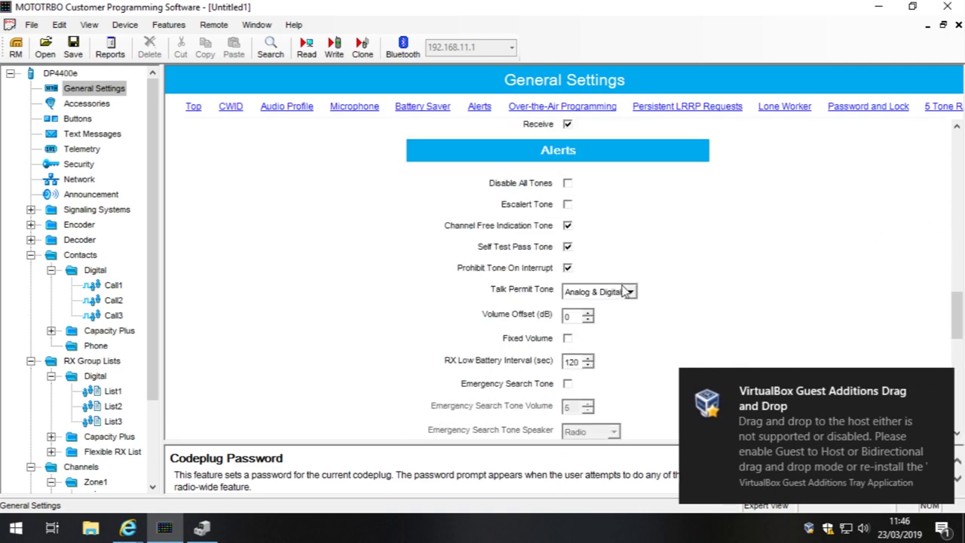
scroll(718, 289, down, 4)
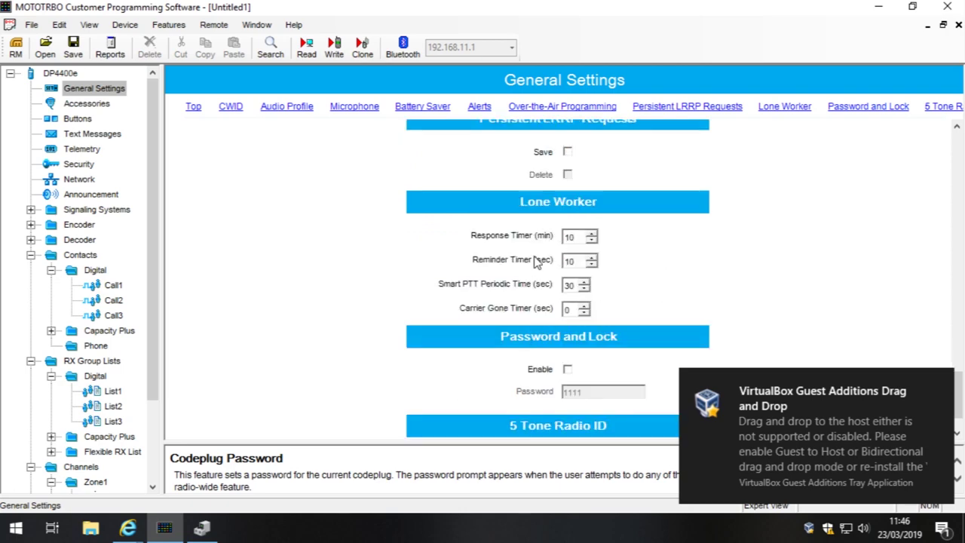
scroll(543, 260, up, 20)
scroll(489, 259, up, 15)
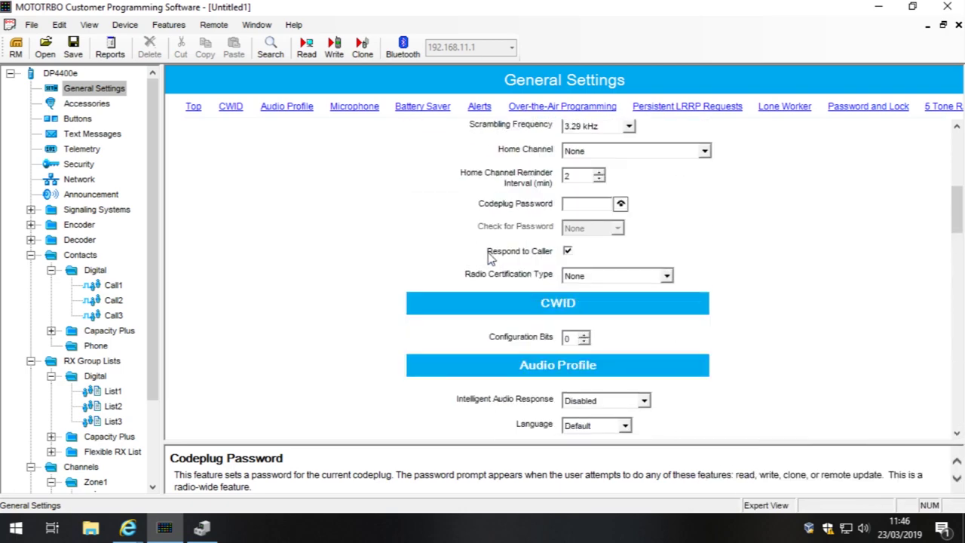
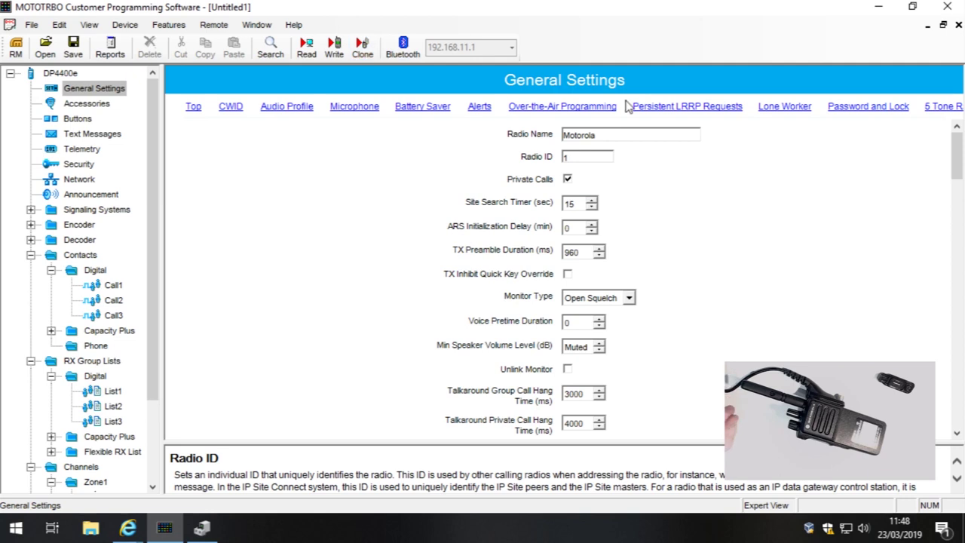
click(587, 161)
click(595, 158)
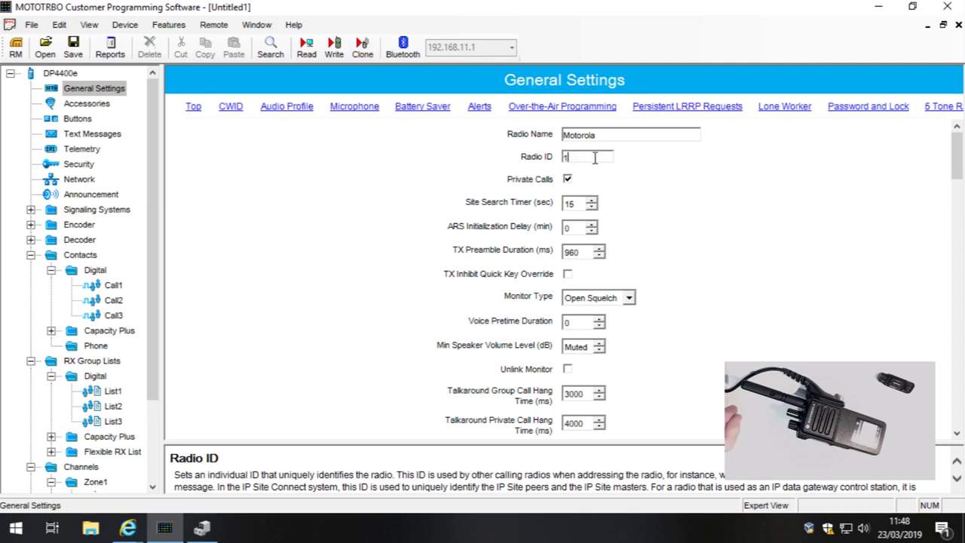
key(shift+Home)
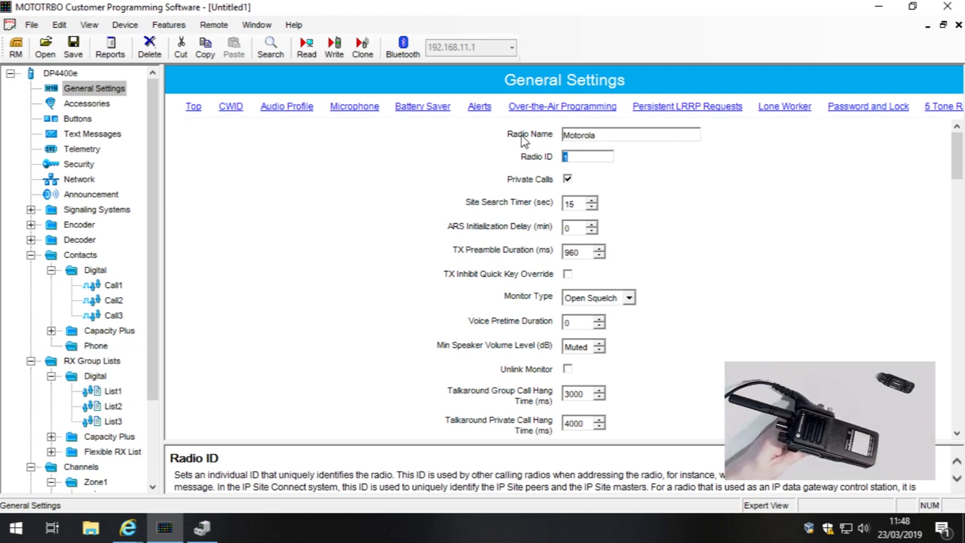
click(571, 156)
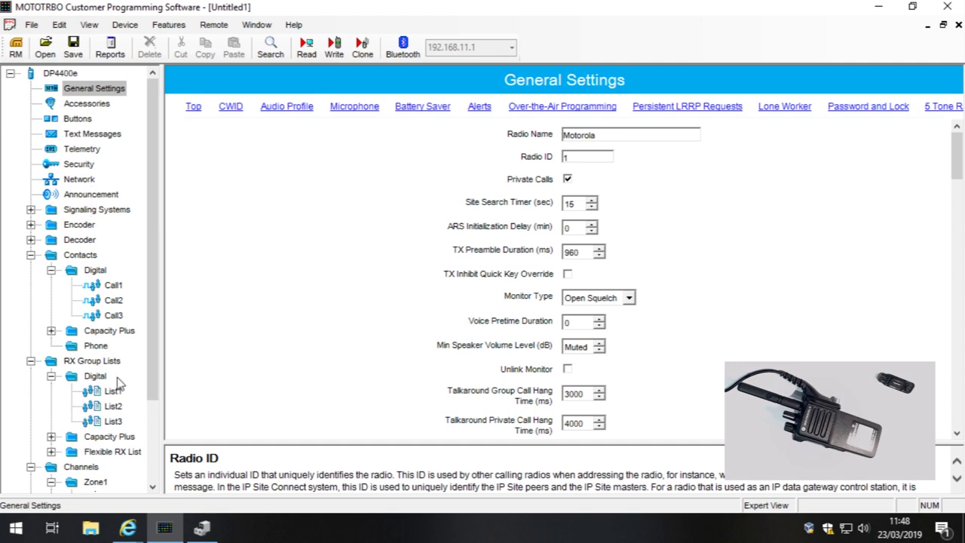
Step: Try to write the codeplug to the connected DP4400e radio
scroll(118, 388, down, 2)
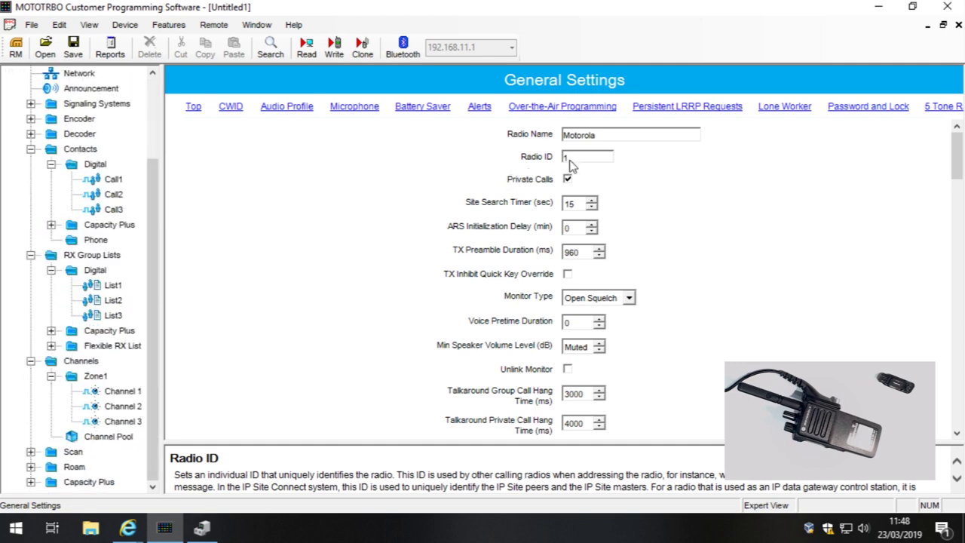
click(334, 46)
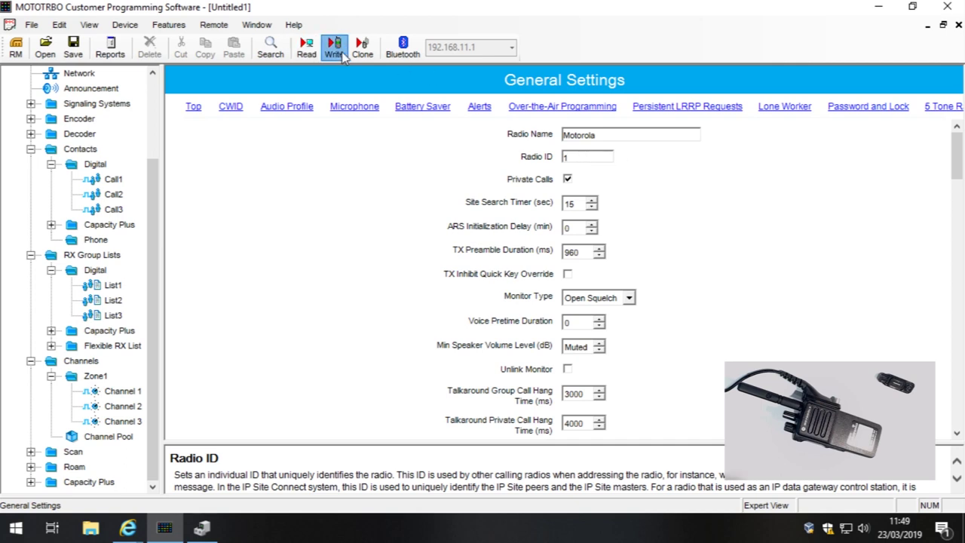
click(488, 306)
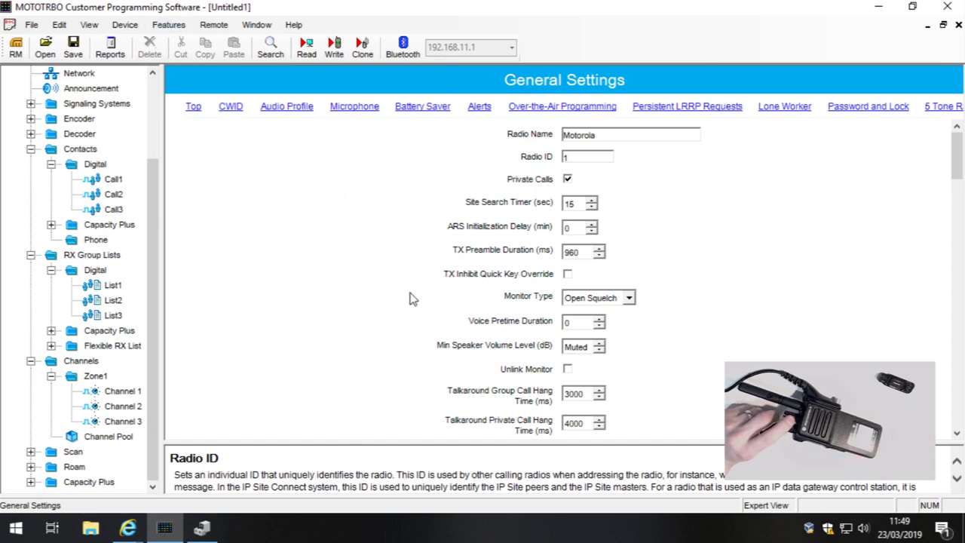
Step: Check the radio's connection in Device Manager and write the codeplug to the DP4400e again
click(205, 529)
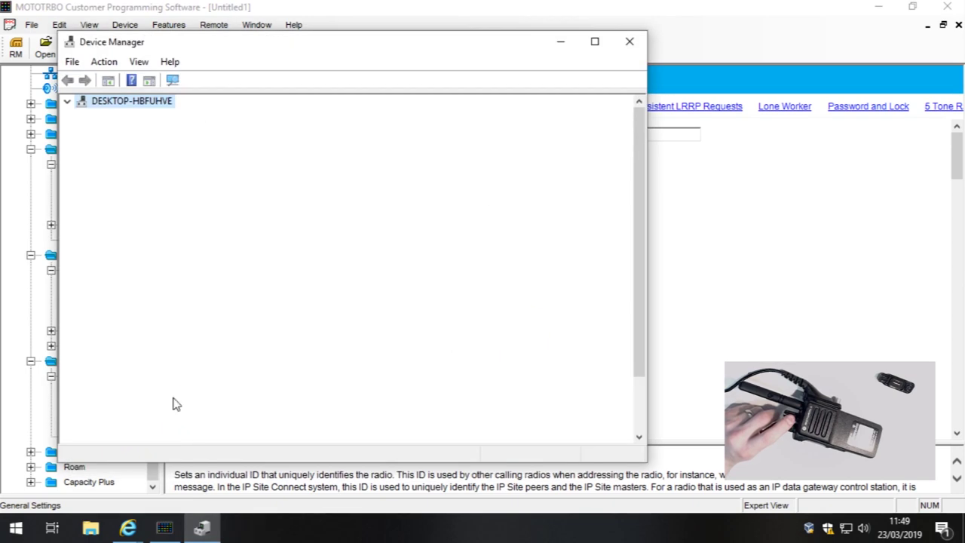
click(562, 43)
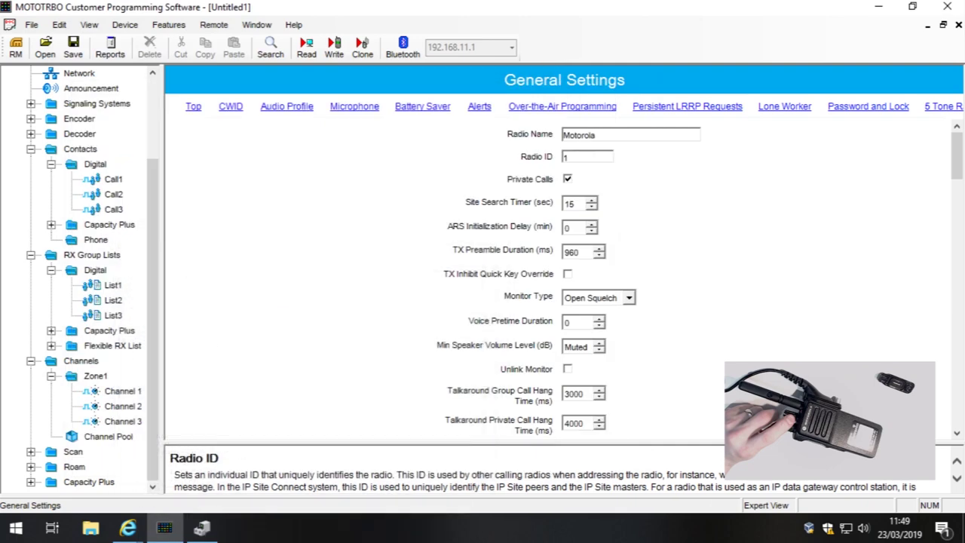
click(335, 50)
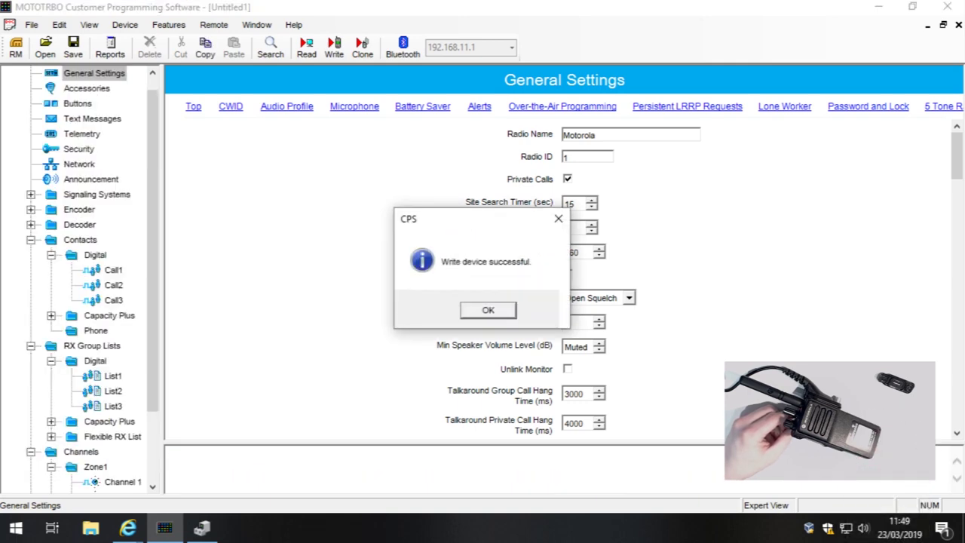
click(487, 310)
Step: Review the zone order under Channels and the channel list of Zone1
drag(151, 206, 158, 284)
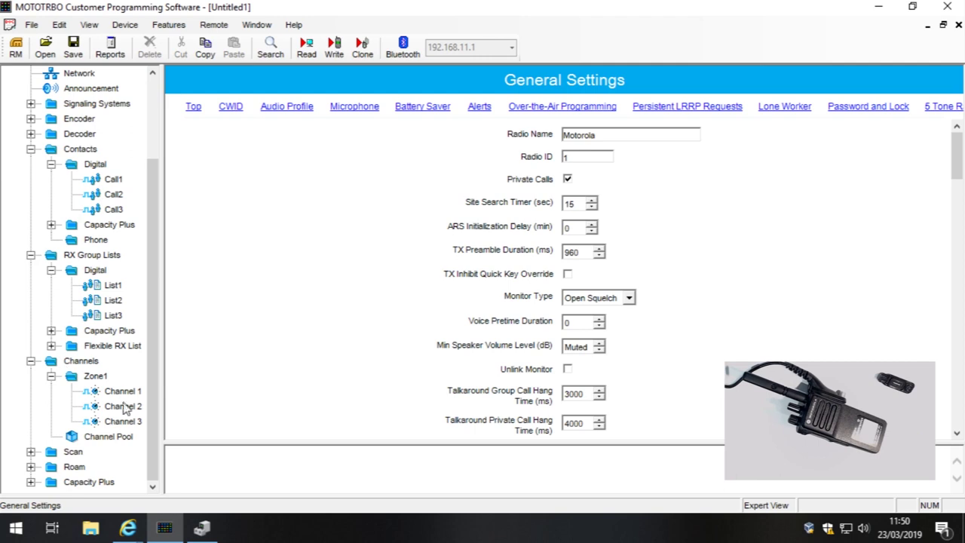
click(76, 363)
click(95, 377)
click(82, 364)
click(98, 377)
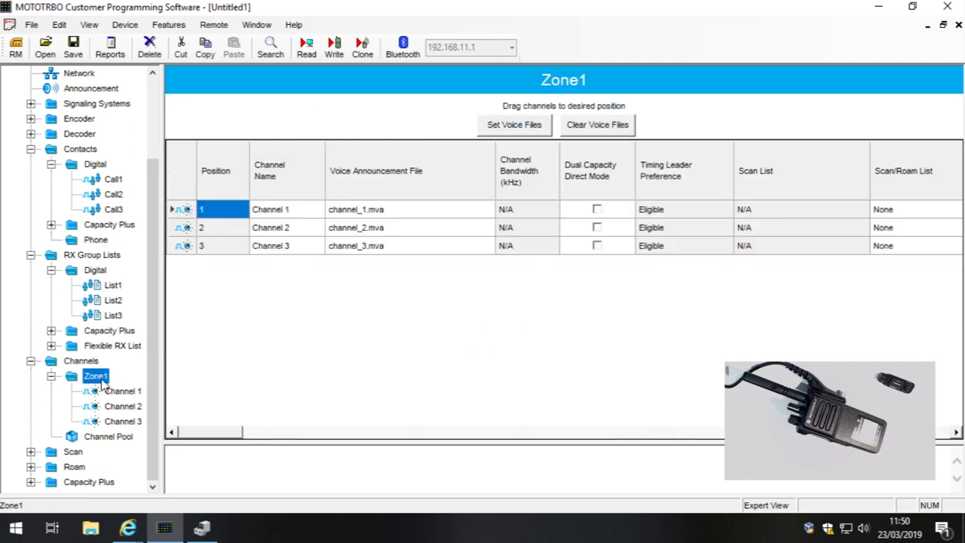
click(89, 365)
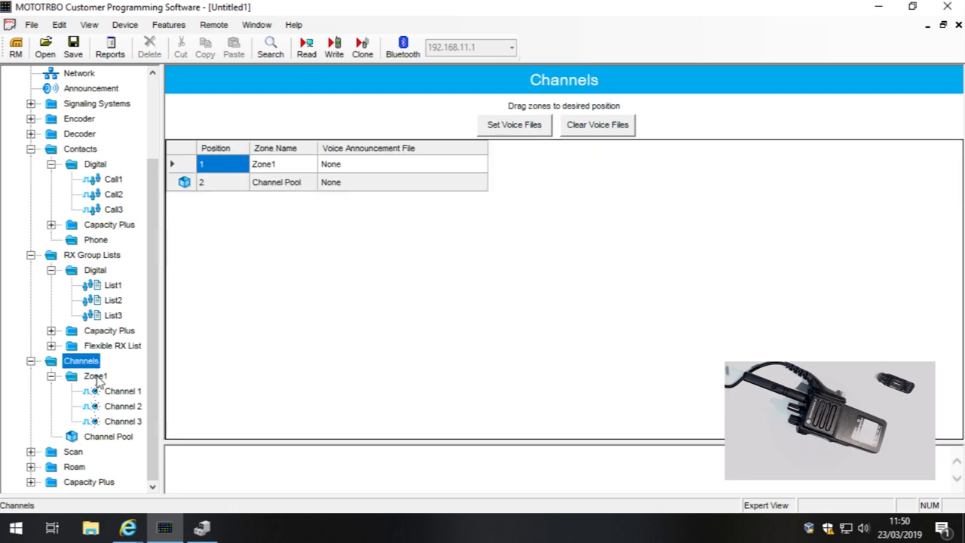
click(96, 377)
Step: Examine the RX and TX frequencies of Channels 1, 2 and 3 in Zone1
click(124, 392)
click(128, 407)
click(129, 421)
click(128, 399)
drag(956, 171, 955, 353)
click(402, 172)
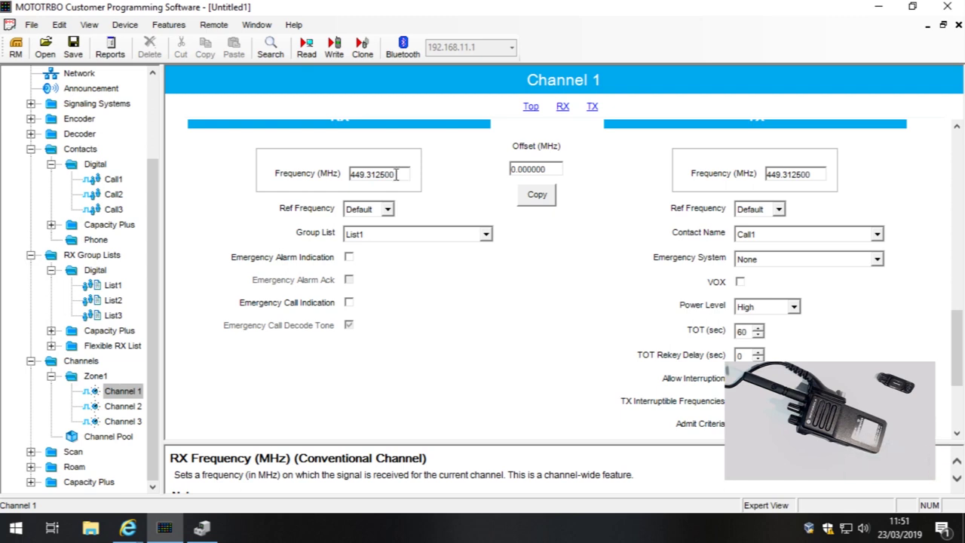
drag(400, 177, 336, 184)
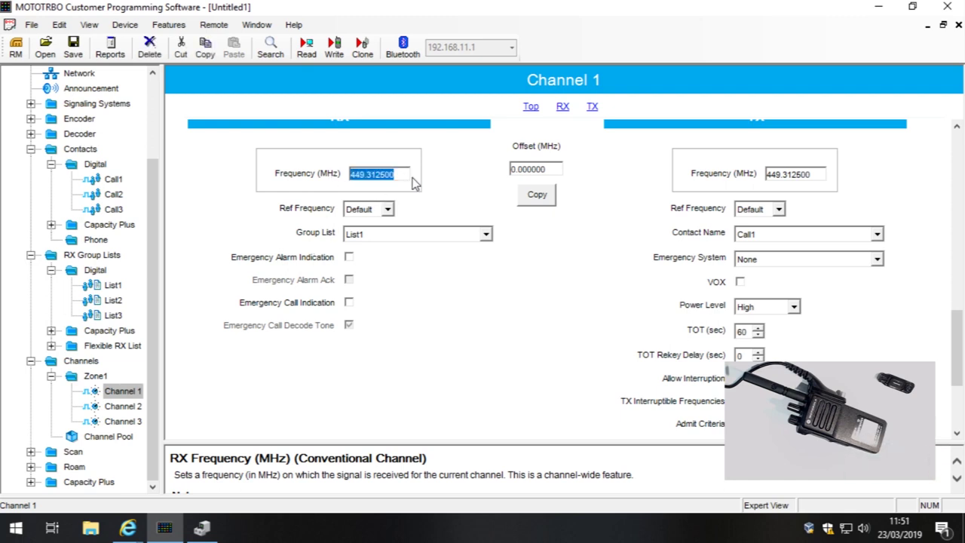
click(126, 408)
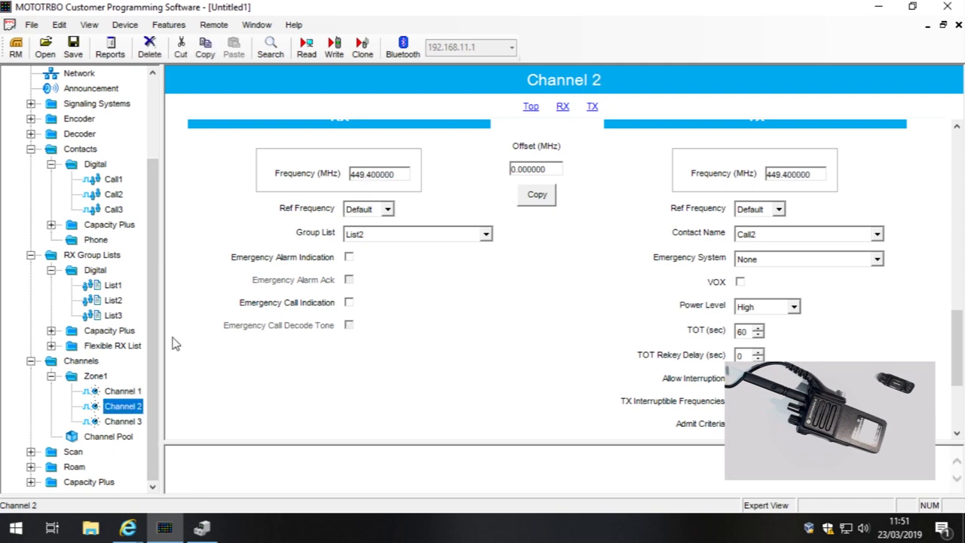
click(134, 423)
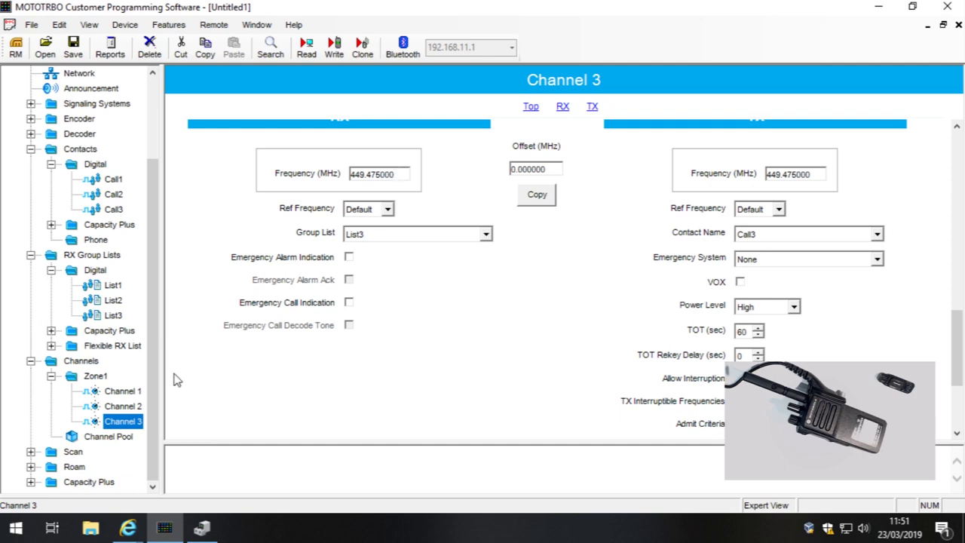
Step: Compare the RX group lists and TX contact names assigned to Channels 1, 2 and 3 with the codeplug's lists and contacts
click(122, 393)
click(118, 408)
click(121, 392)
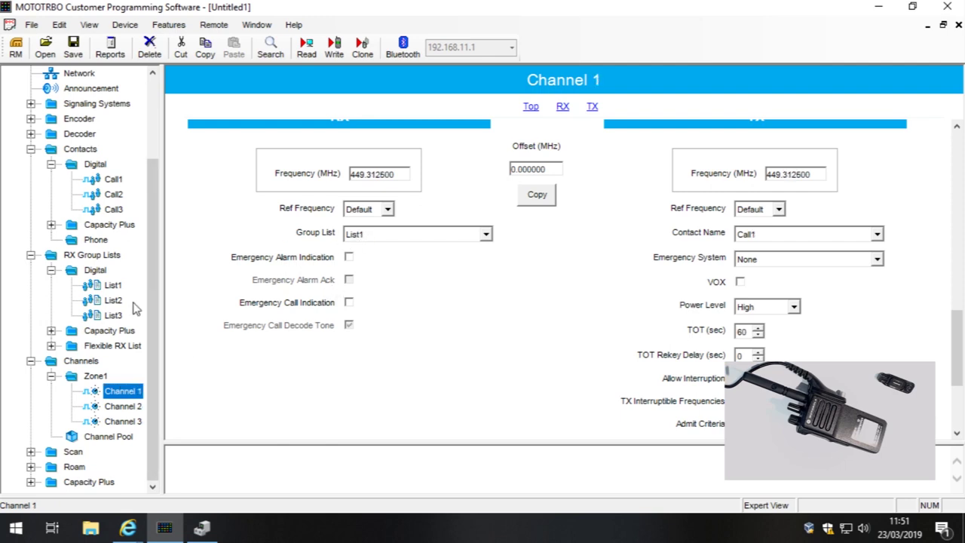
click(134, 414)
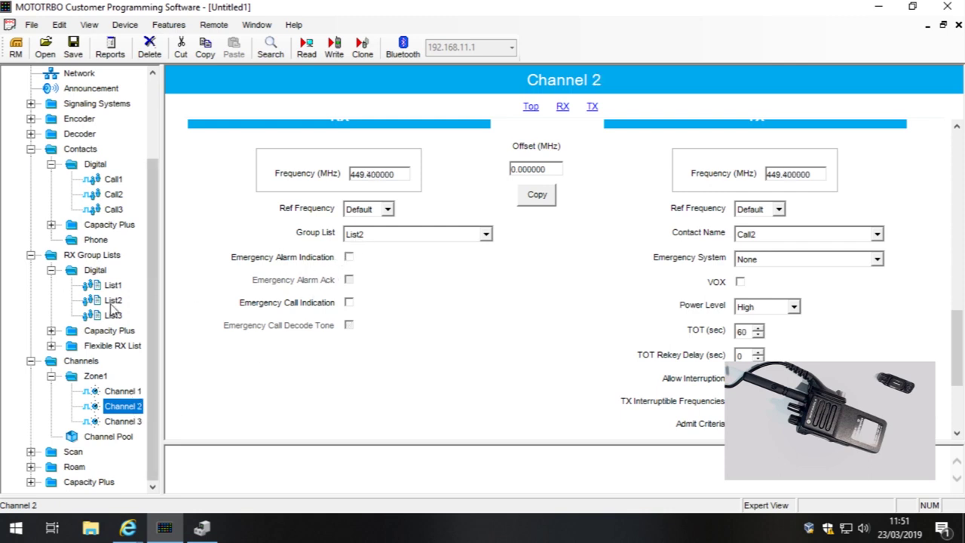
click(118, 421)
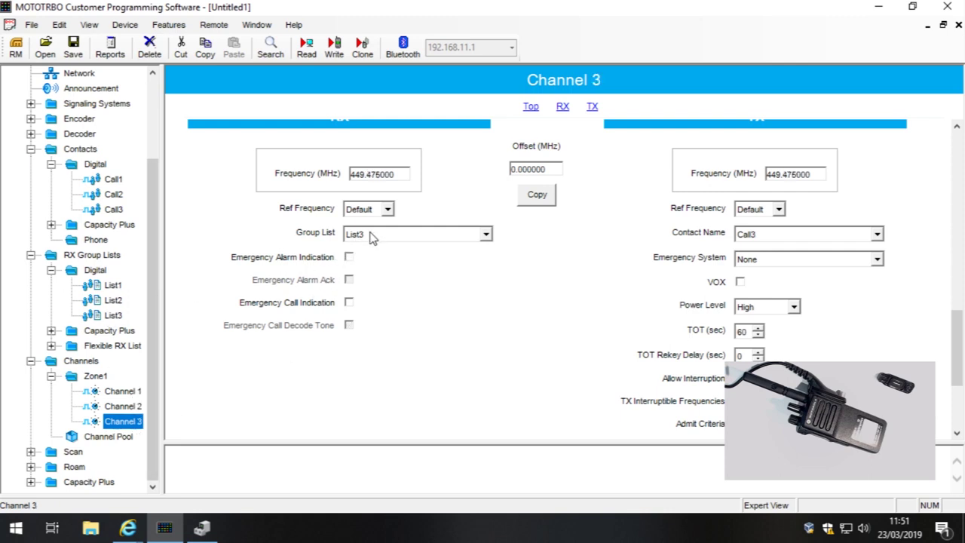
click(112, 317)
click(120, 392)
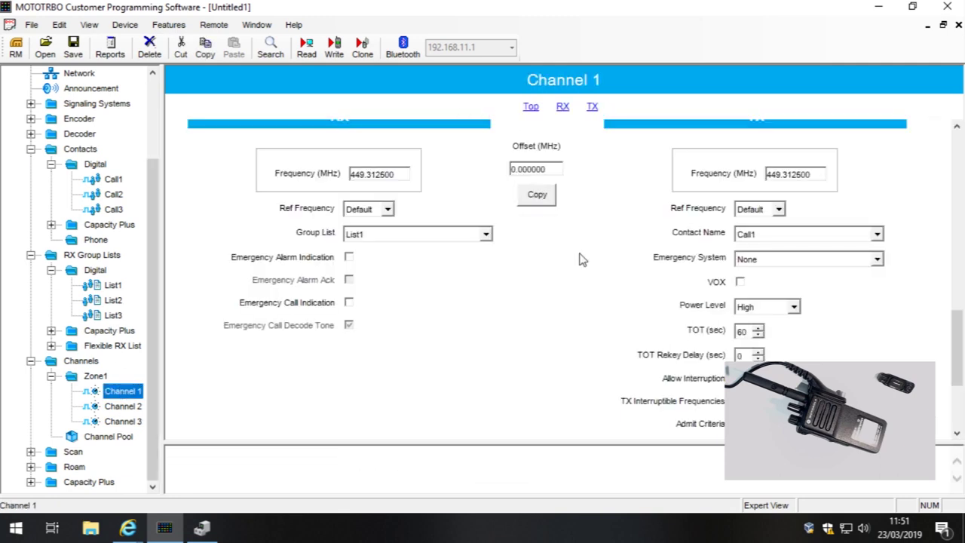
click(113, 407)
click(119, 421)
scroll(113, 226, up, 1)
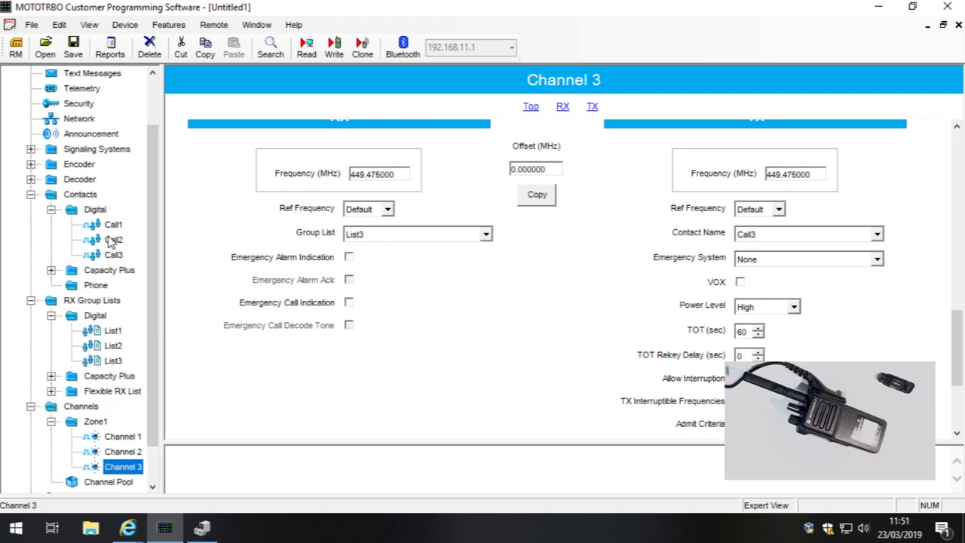
scroll(115, 257, up, 2)
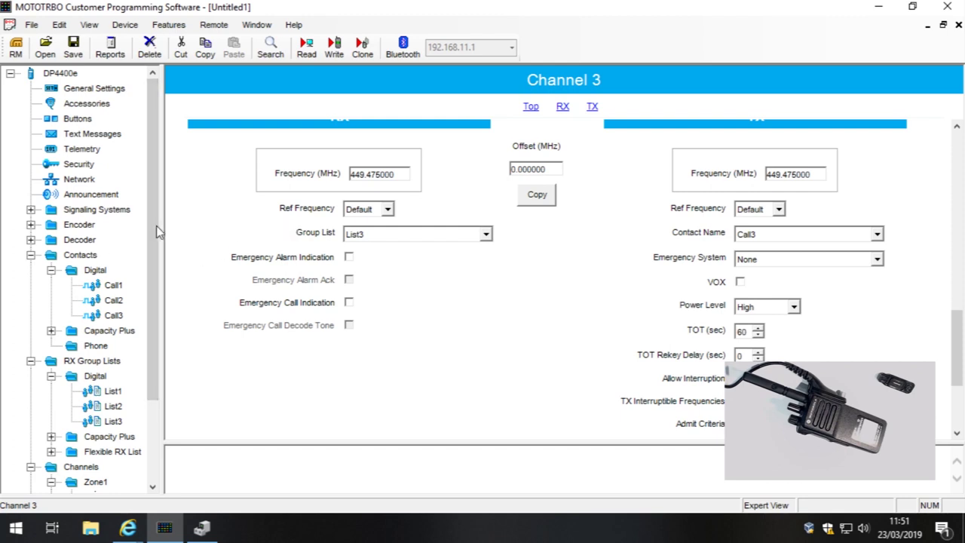
drag(157, 223, 166, 194)
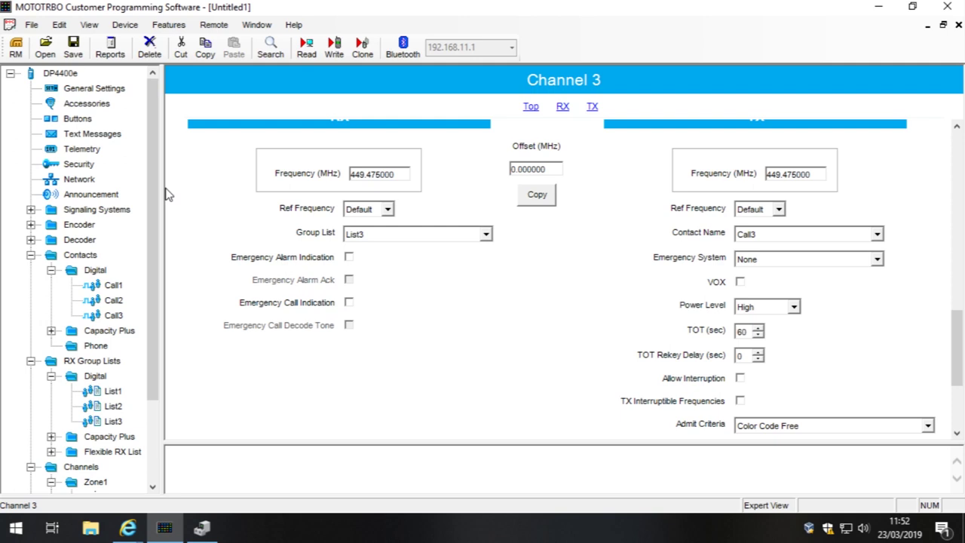
Step: Switch to Internet Explorer and show the Radiotronics home page
click(127, 528)
click(105, 484)
click(105, 484)
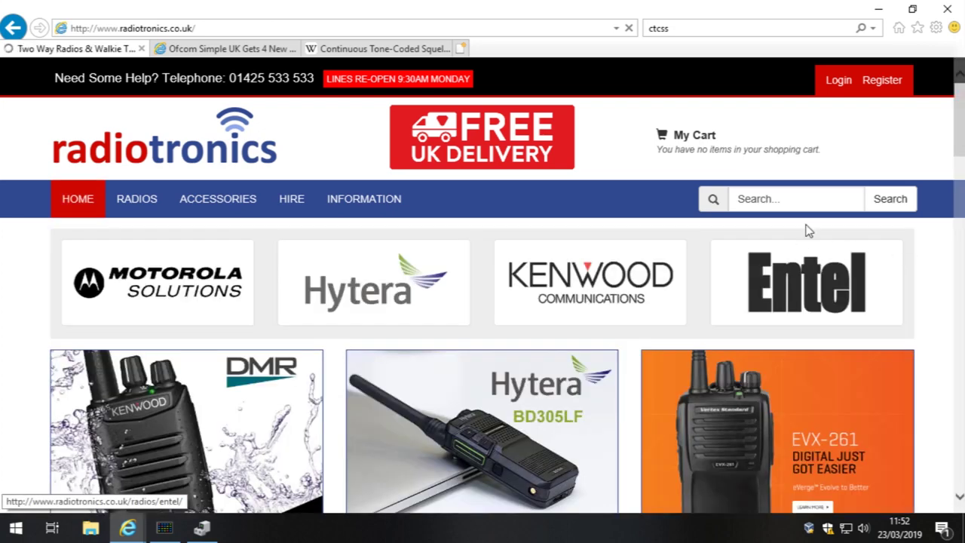